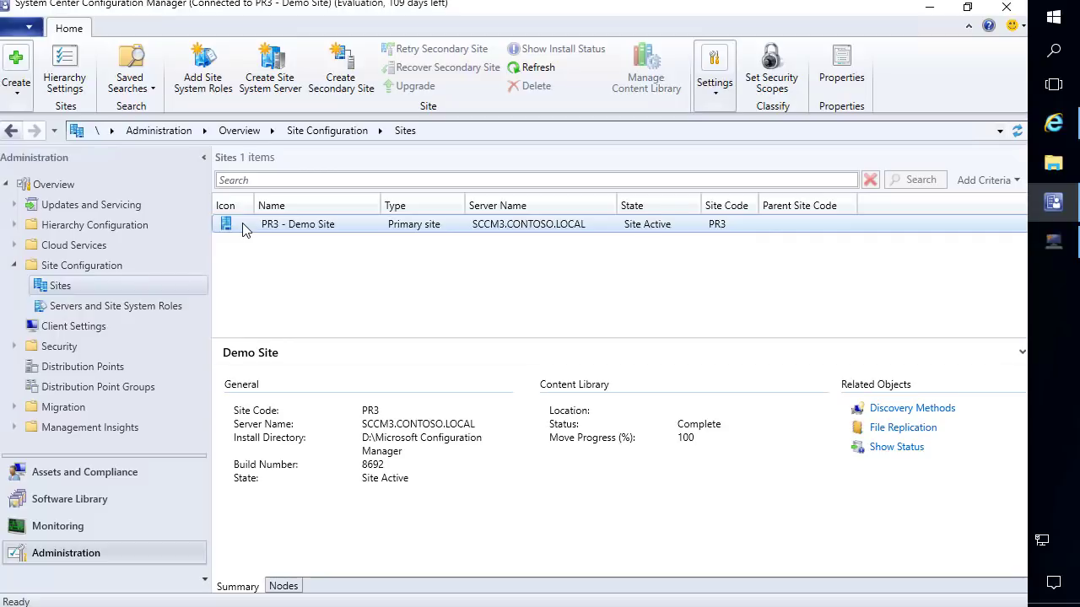
Enable third-party software updates in the PR3 site's Software Update Point component, with Configuration Manager managing the signing certificate, and apply.
right_click(243, 229)
mouse_move(142, 445)
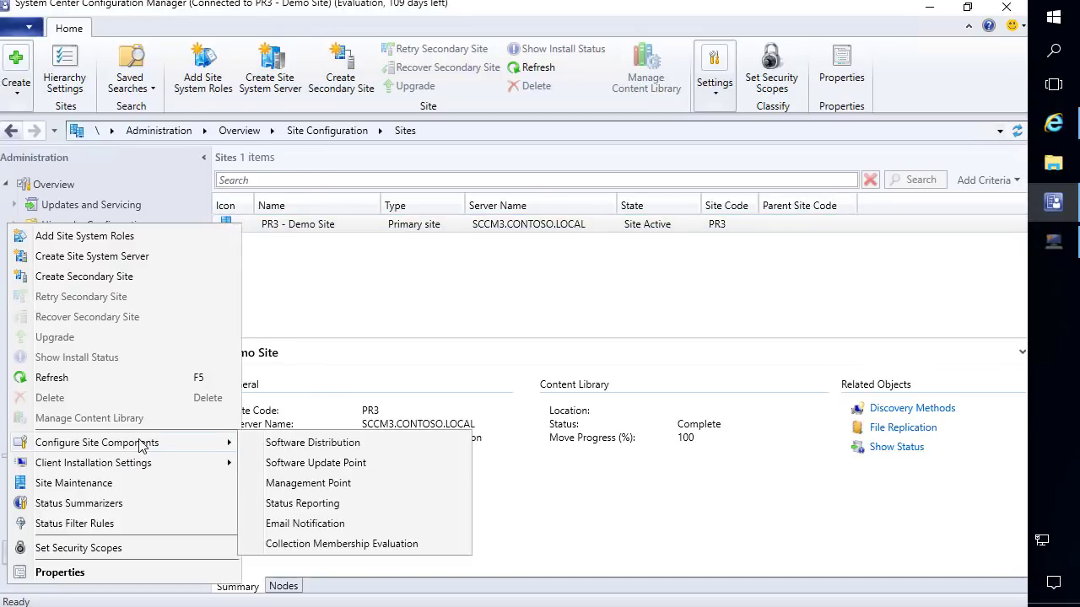
click(306, 470)
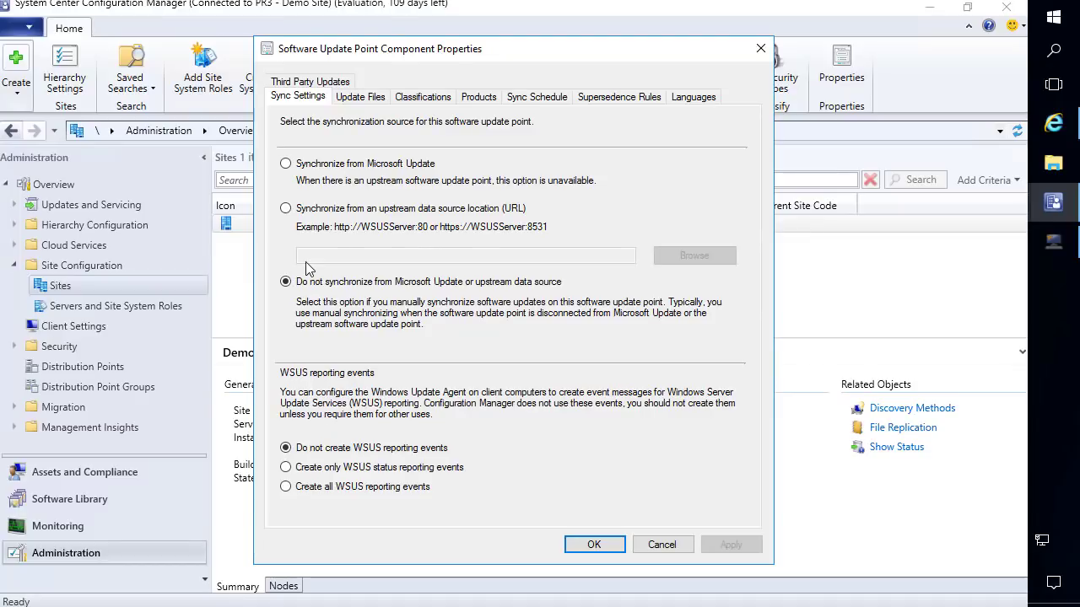
click(312, 83)
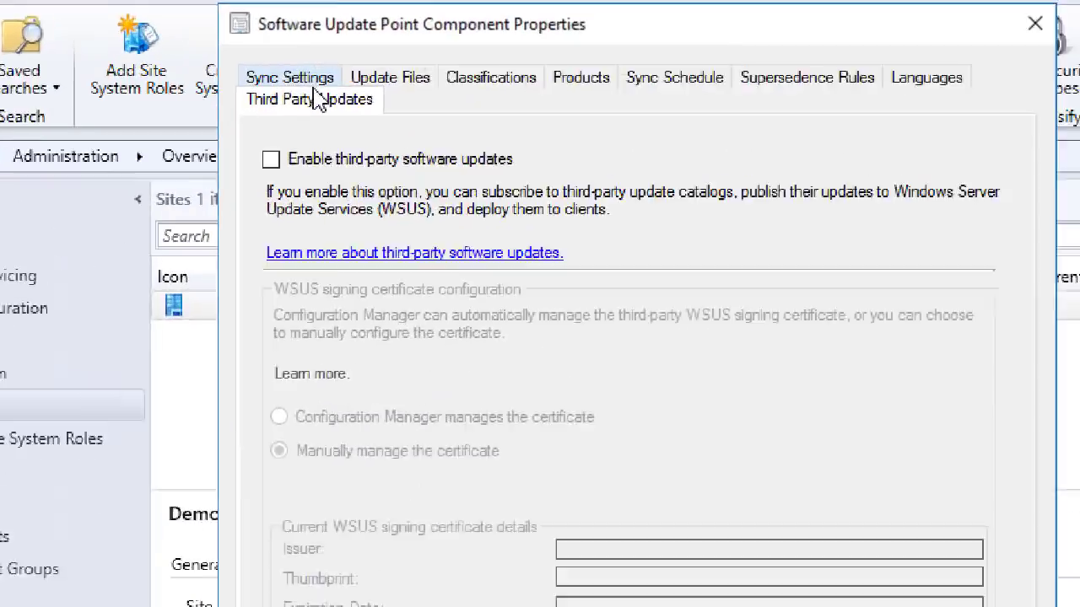
click(344, 179)
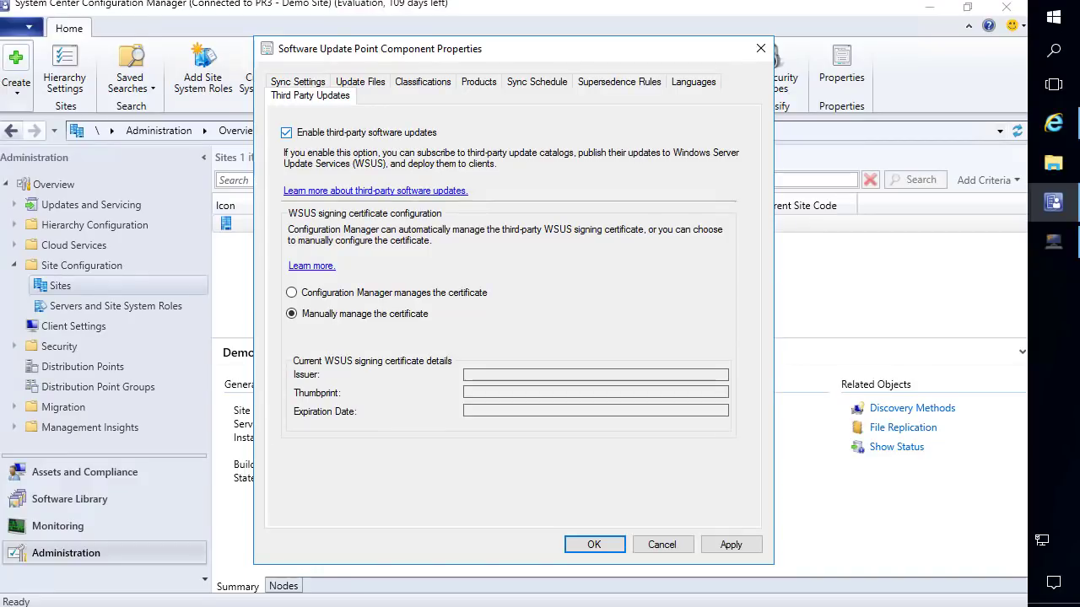
click(292, 293)
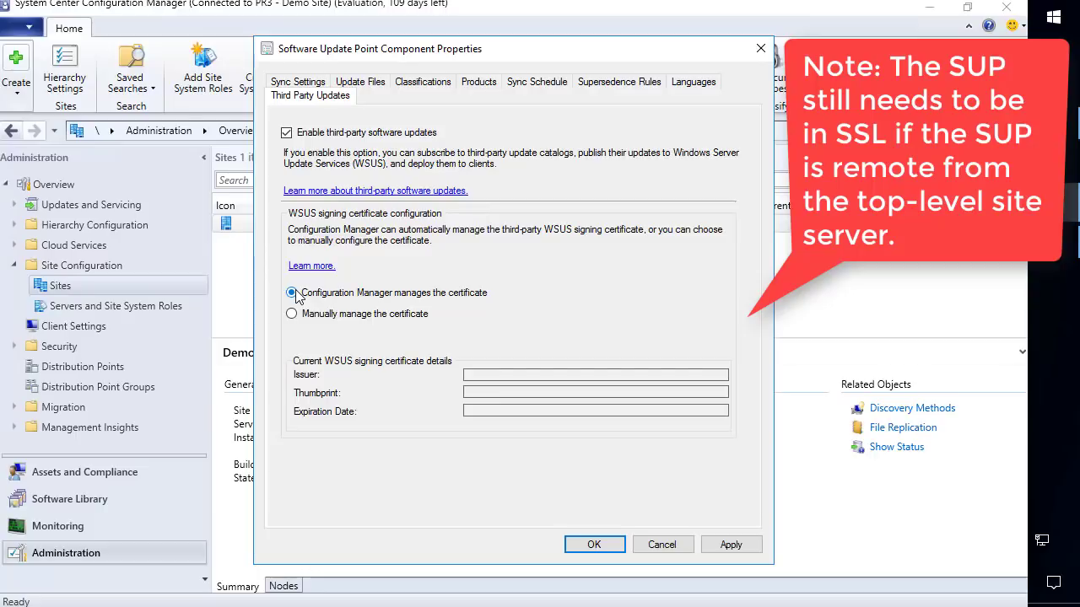
click(721, 544)
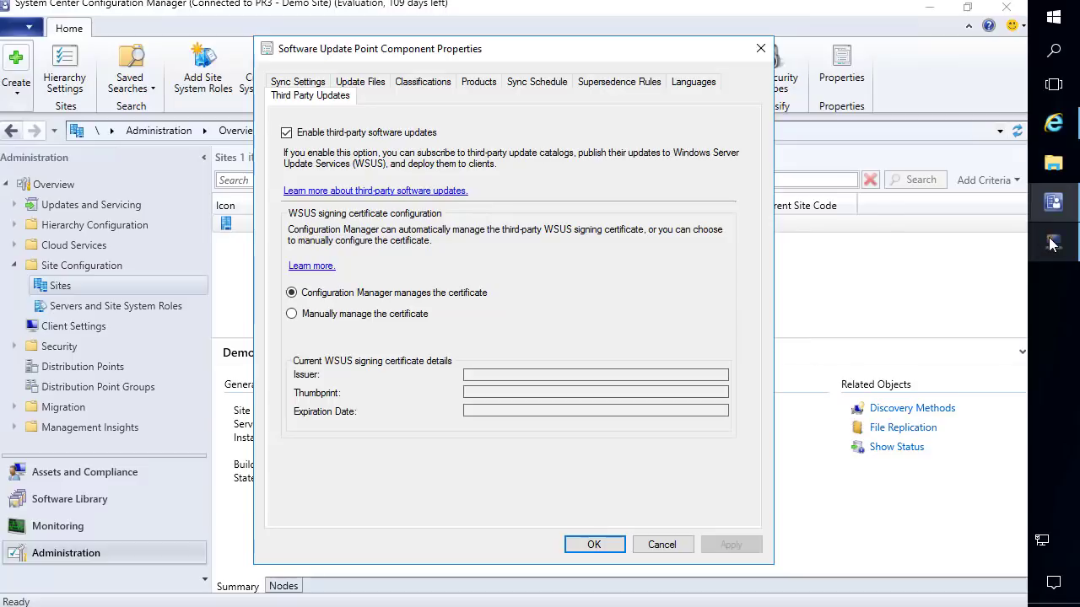
mouse_move(1050, 243)
click(928, 244)
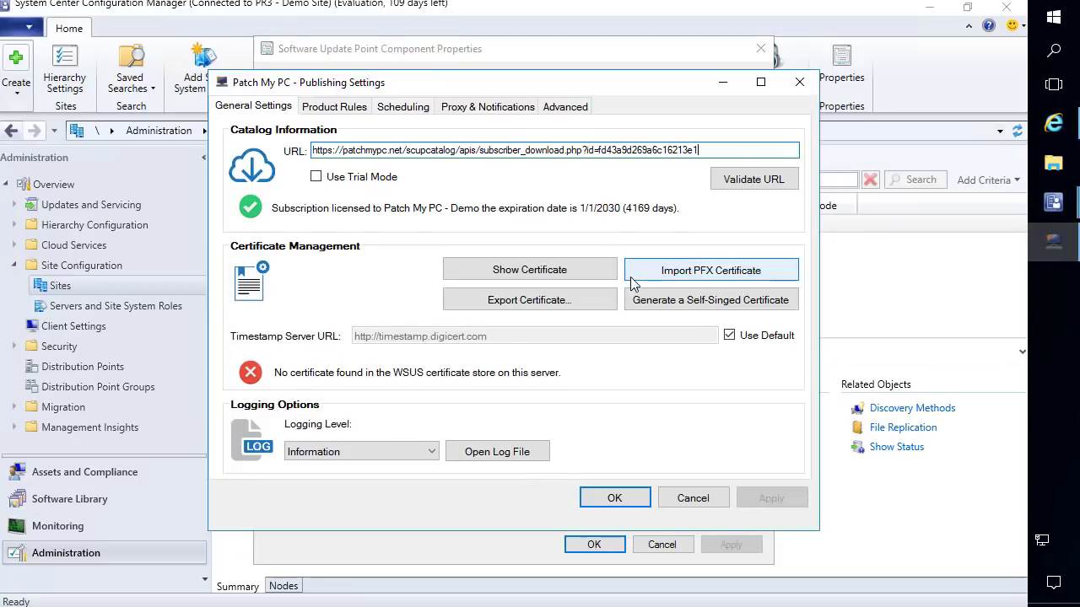
click(667, 271)
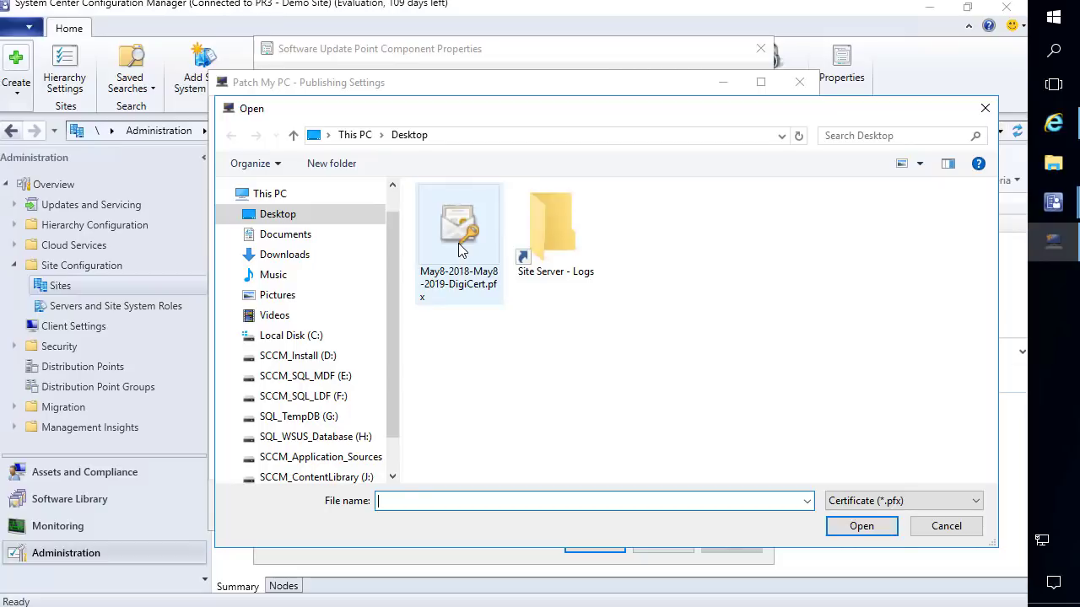
double_click(459, 243)
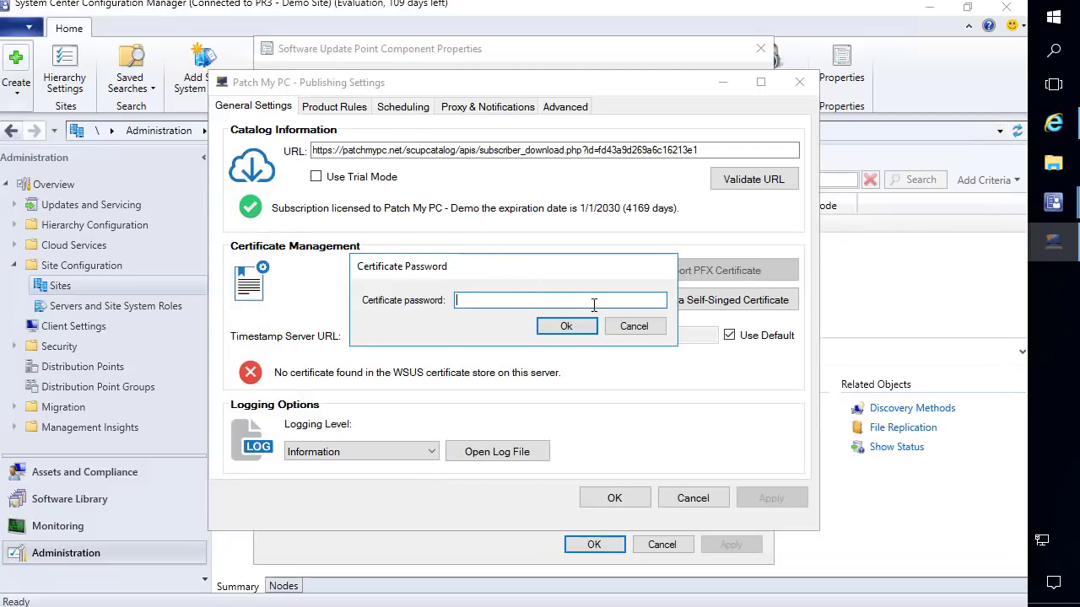
click(631, 329)
click(690, 499)
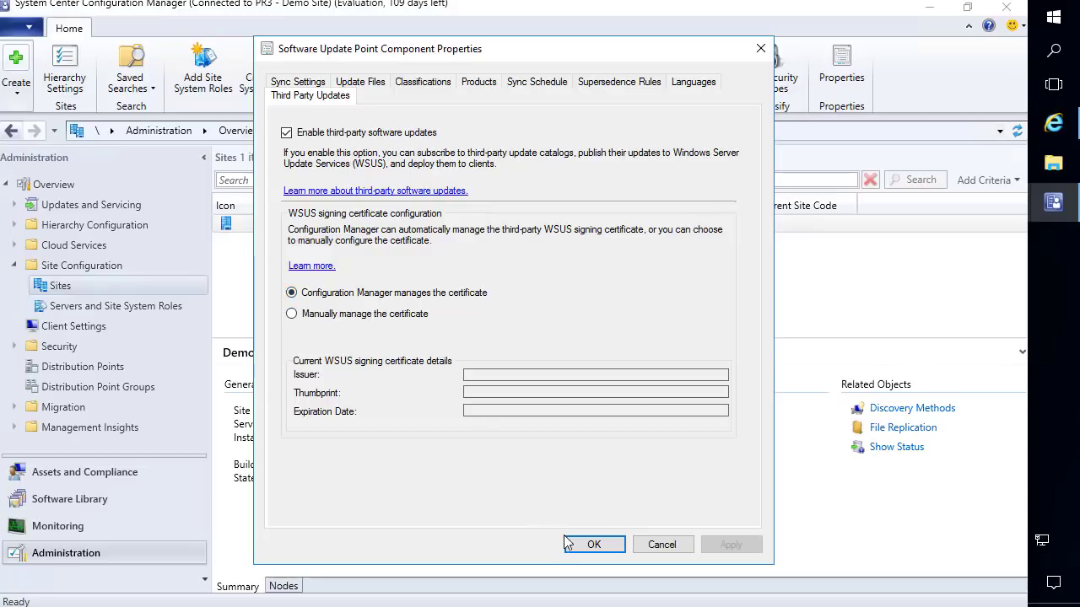
Accept the Software Update Point properties and set Enable third party software updates to Yes in the Default Client Settings.
click(592, 545)
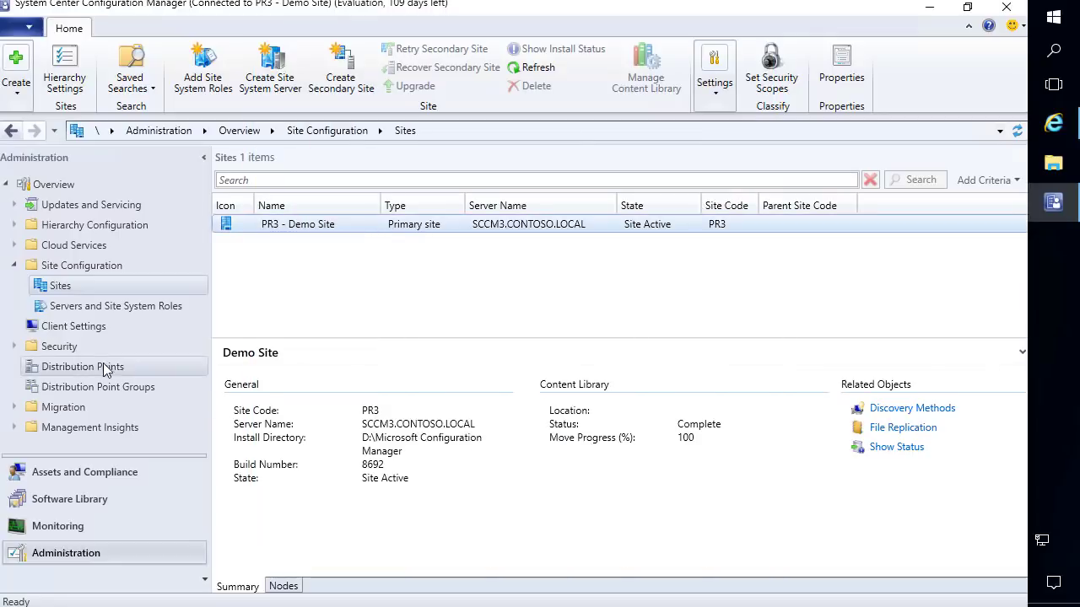
click(76, 327)
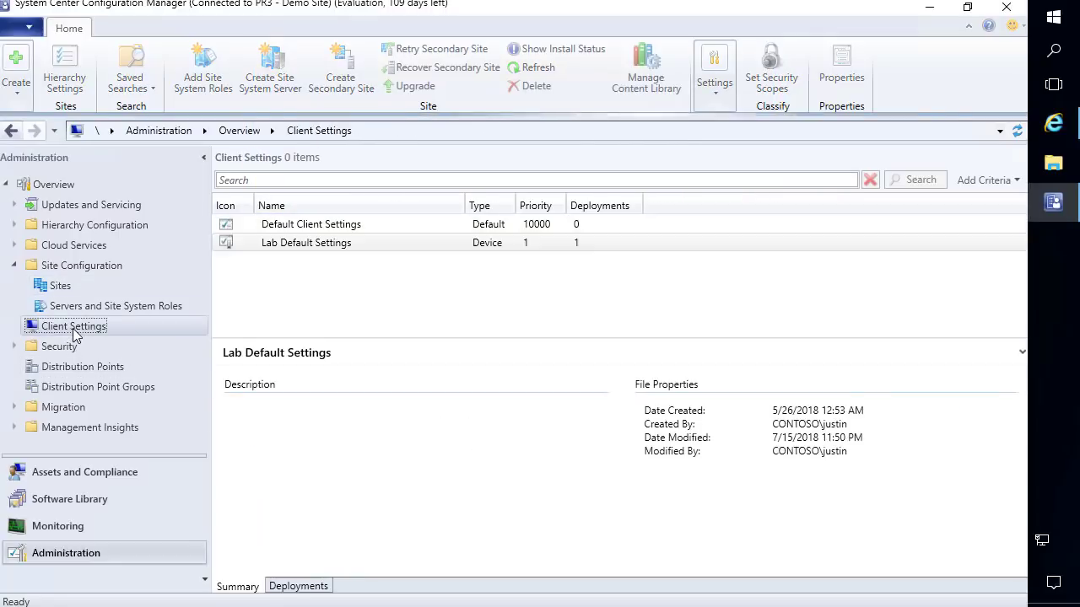
right_click(293, 240)
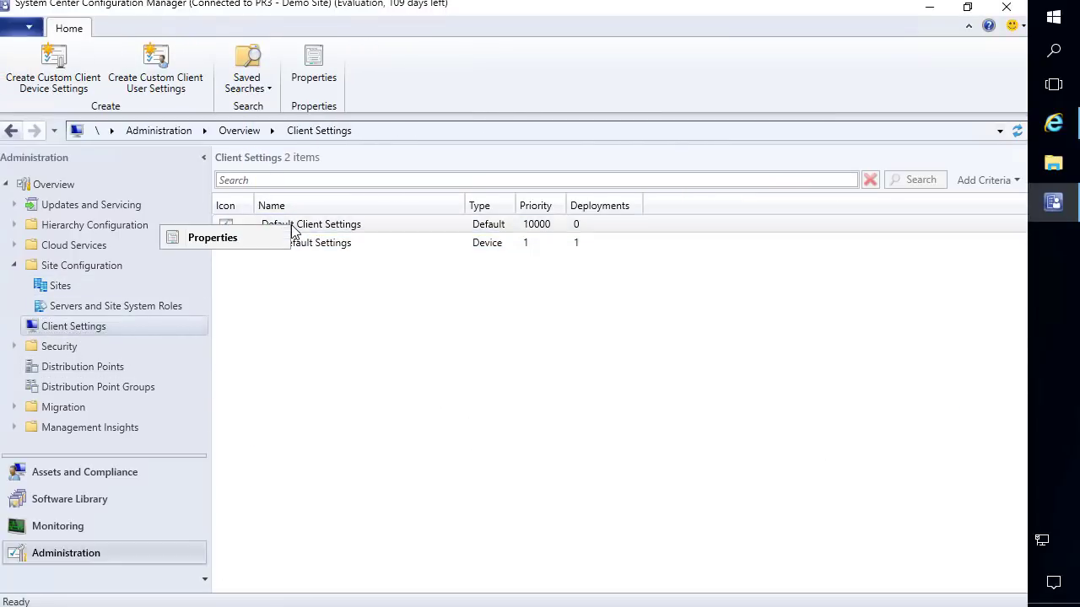
click(221, 238)
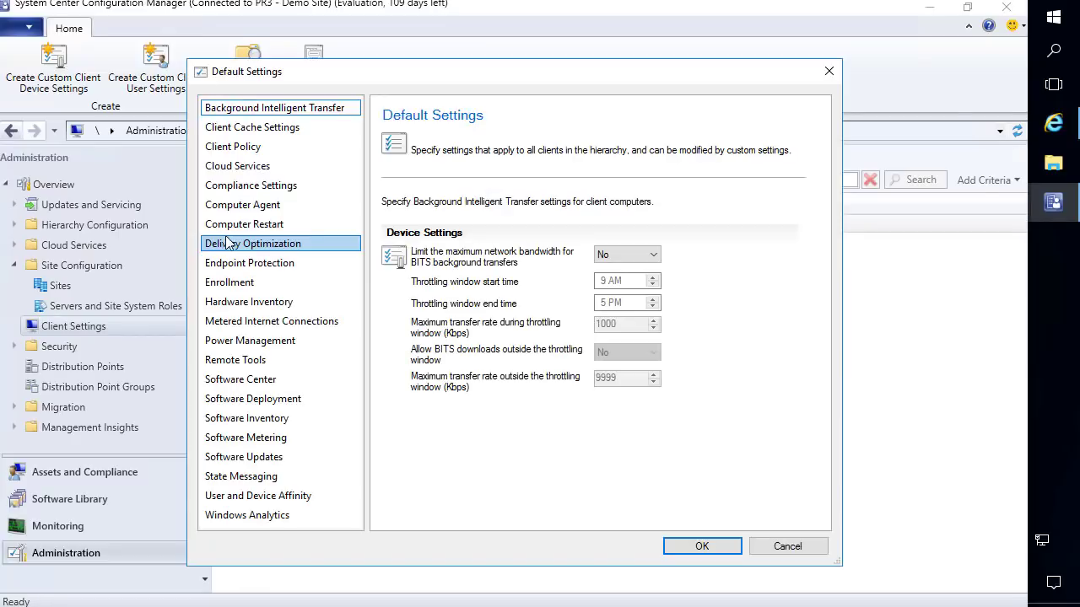
click(253, 457)
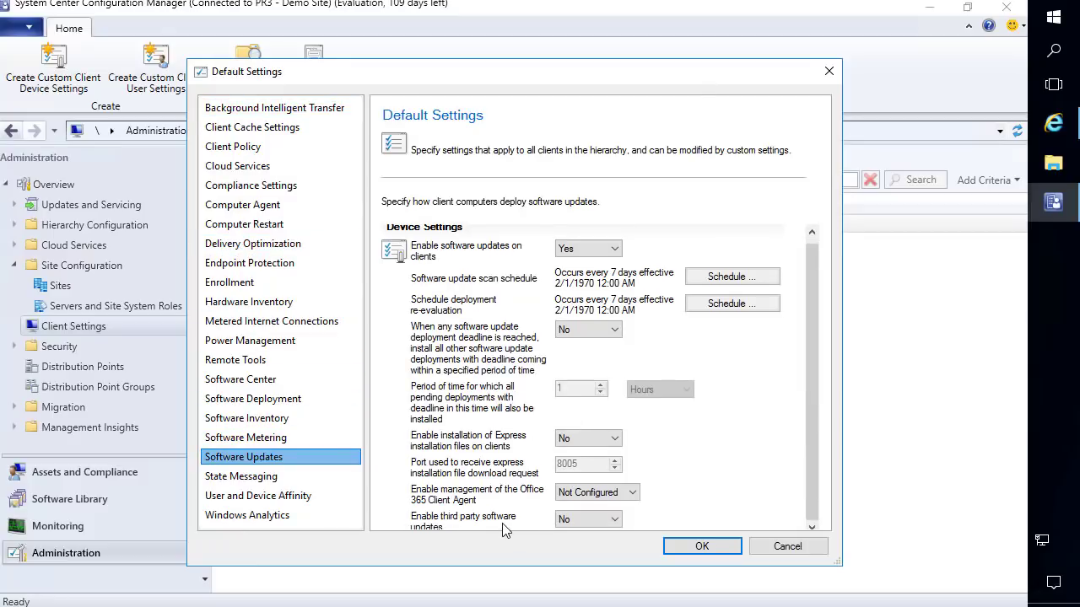
click(571, 523)
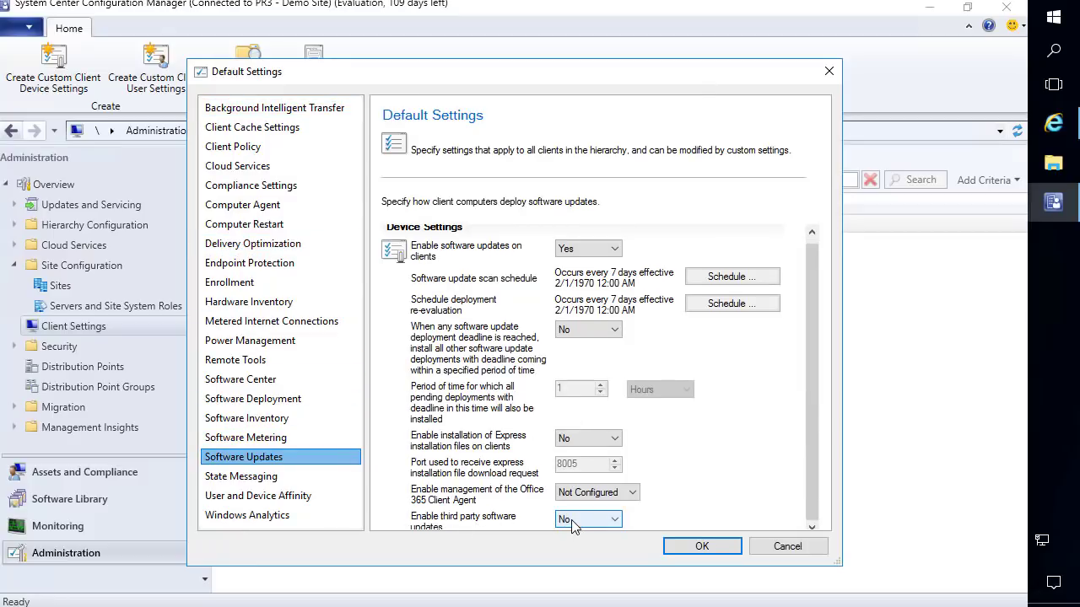
click(571, 523)
click(568, 545)
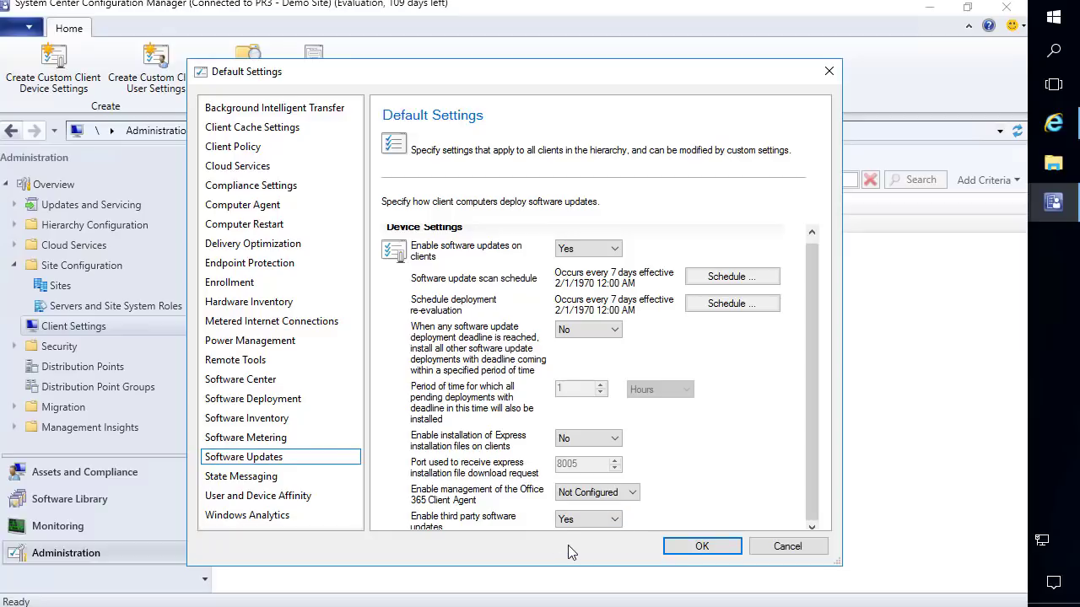
click(699, 548)
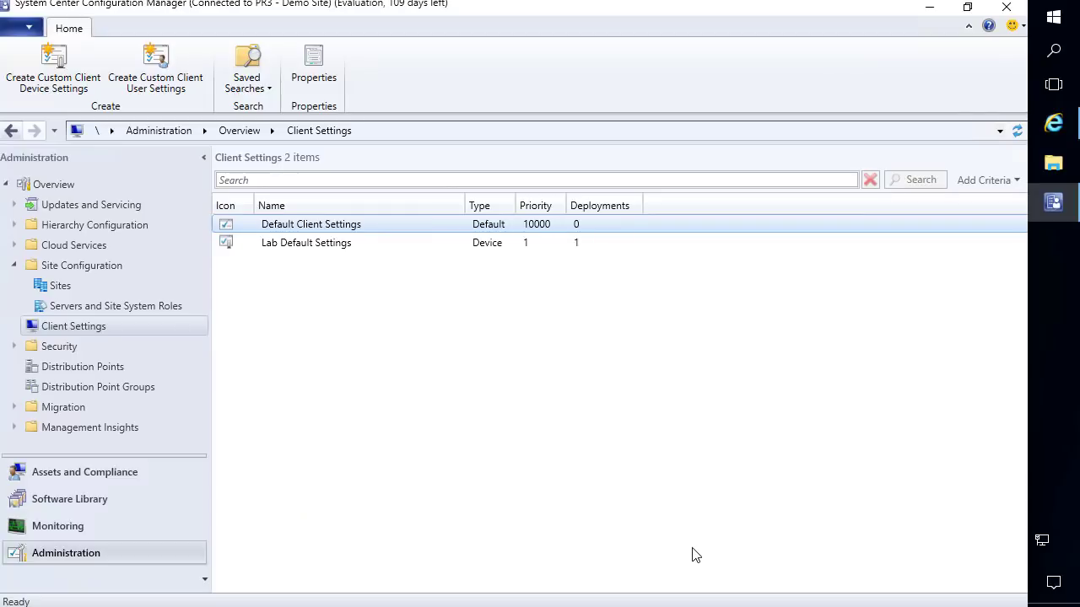
Show the Software Library workspace and inspect the WSUS store in the local computer certificates console.
click(119, 504)
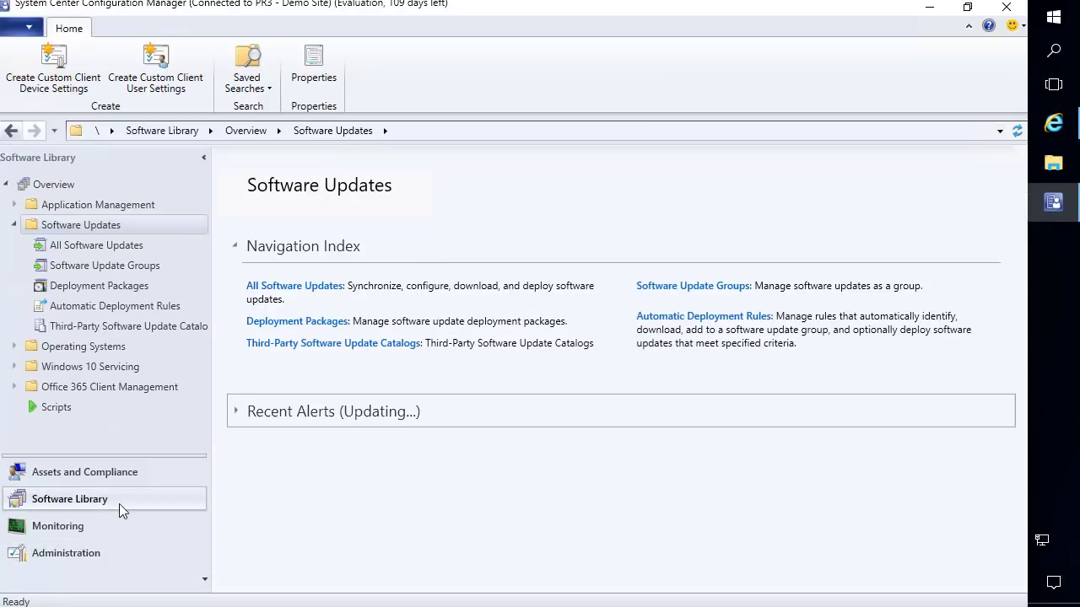
click(1052, 19)
text(cert)
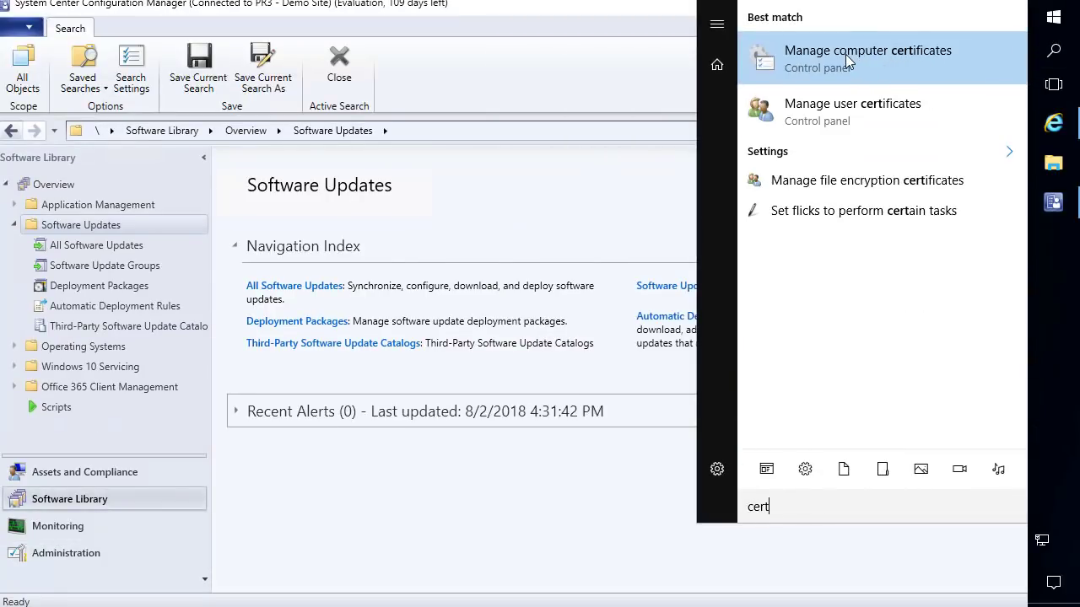
click(850, 59)
click(495, 403)
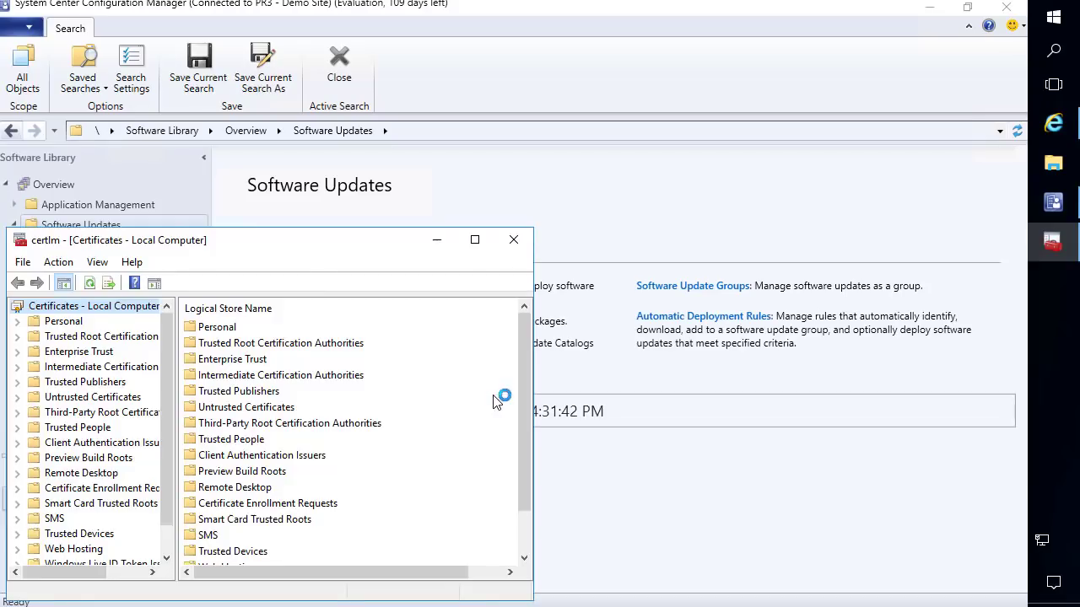
double_click(310, 241)
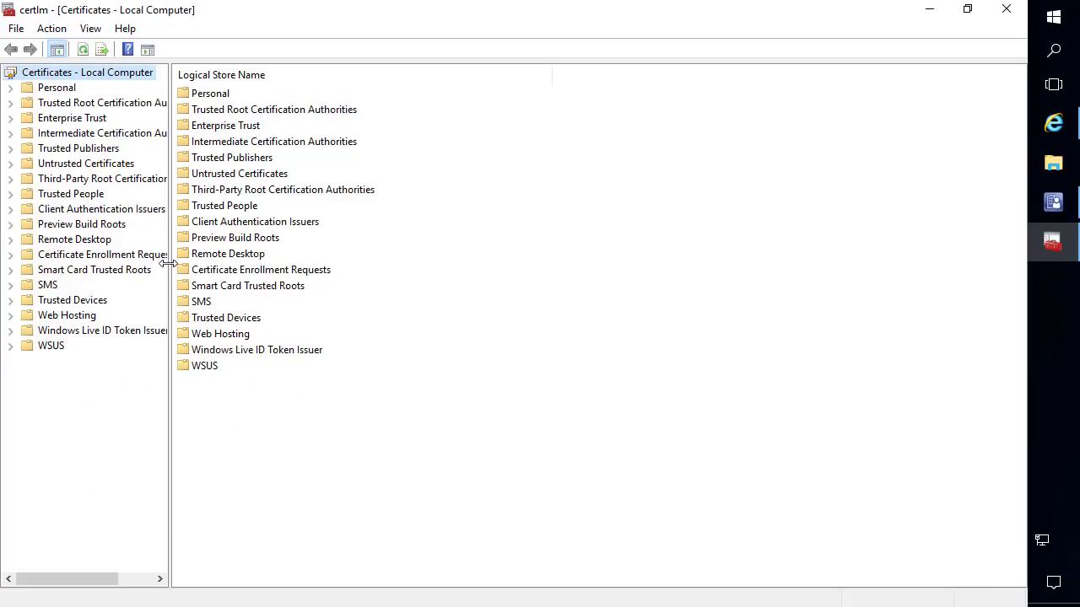
drag(171, 268, 211, 304)
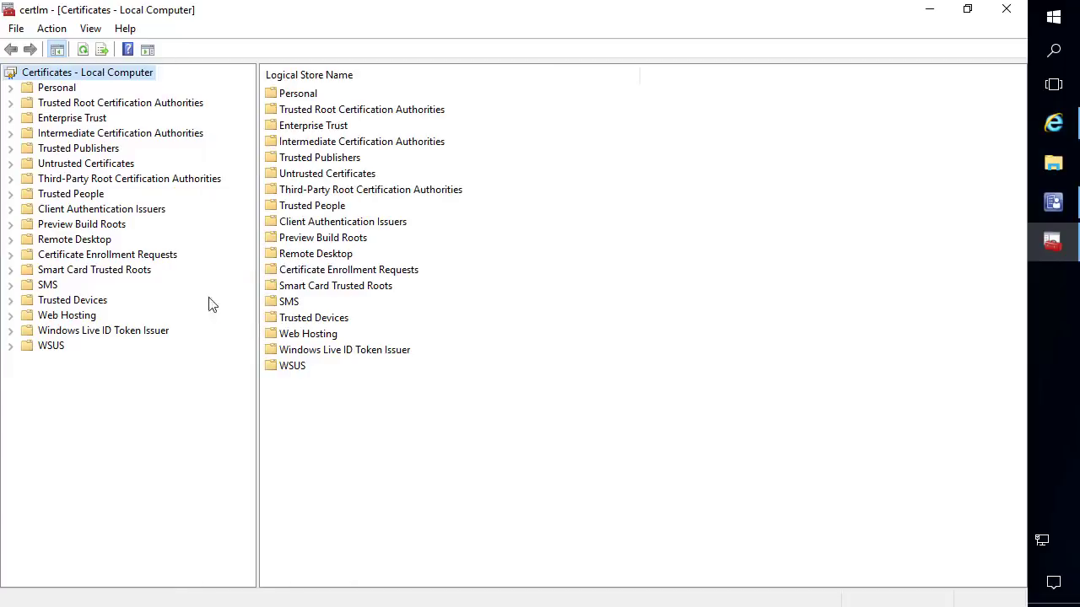
click(52, 346)
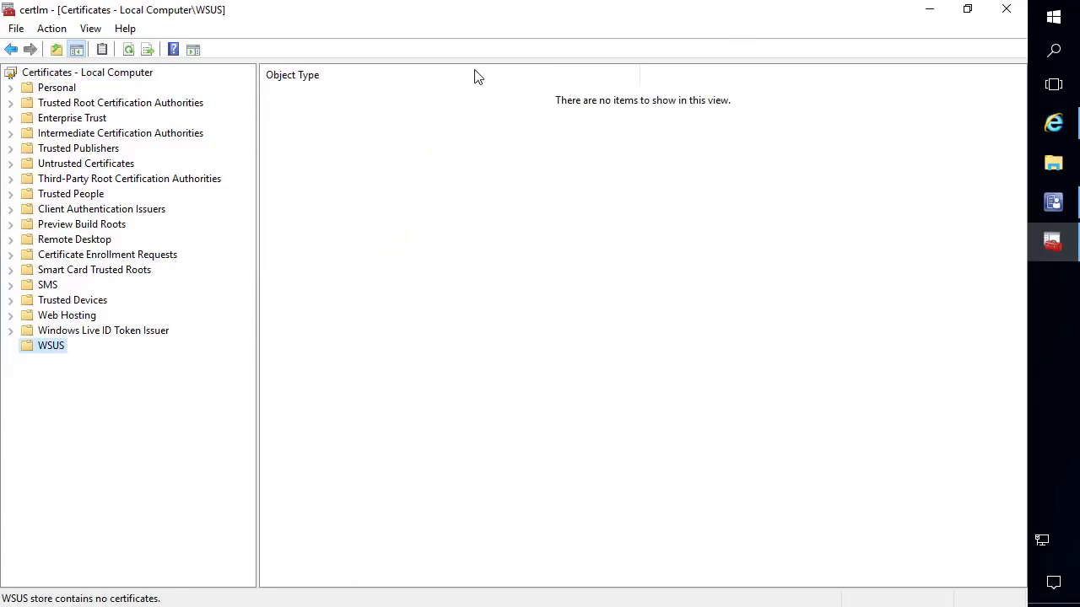
click(929, 10)
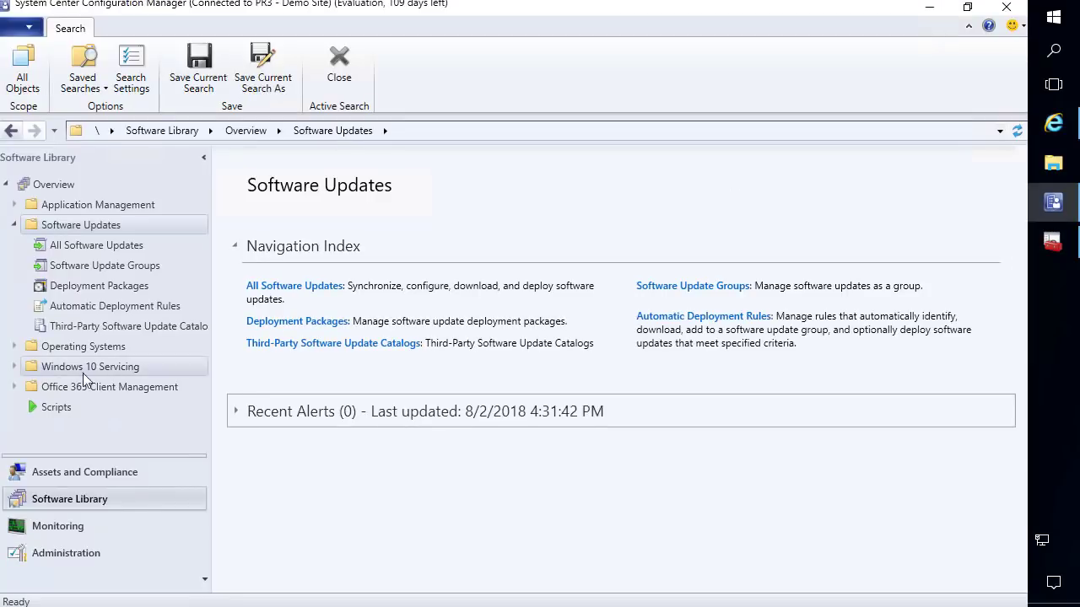
Run Synchronize Software Updates for All Software Updates in the Software Library and confirm it.
right_click(116, 246)
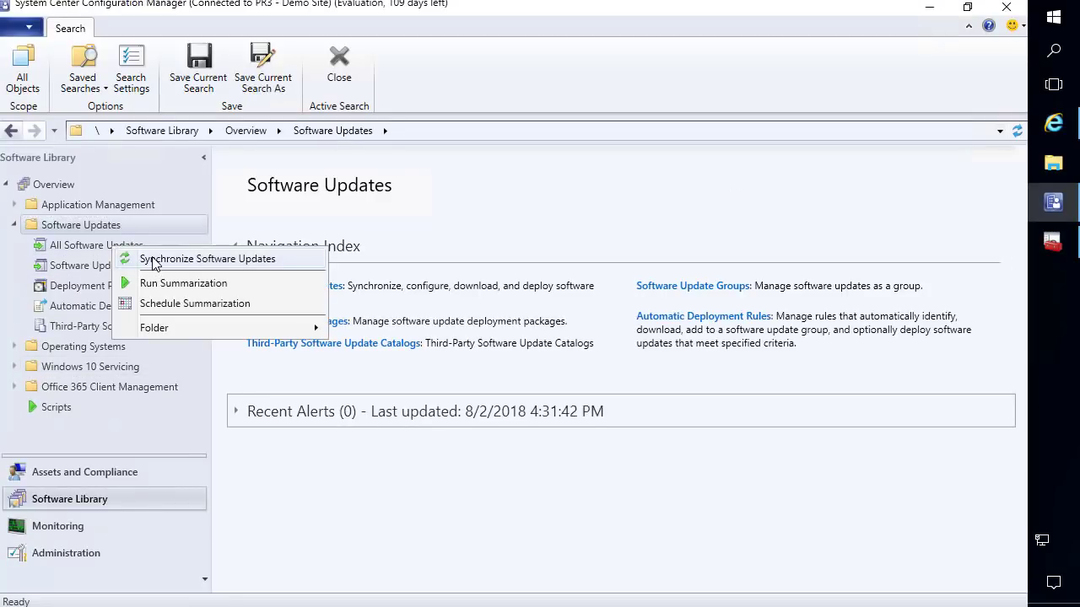
click(154, 263)
click(574, 413)
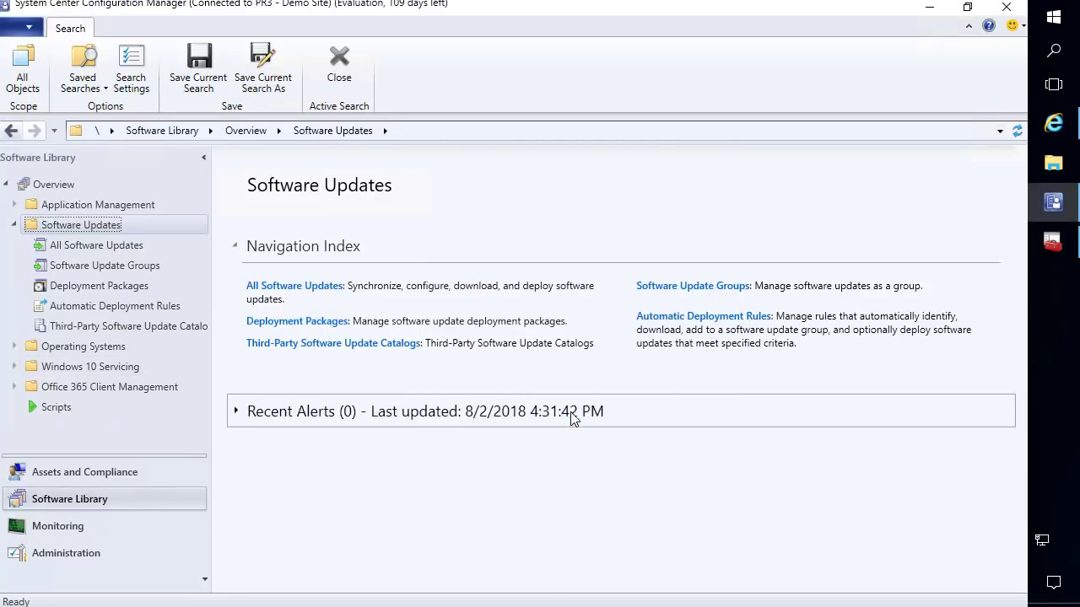
Open wsyncmgr.log from the desktop in the trace log tool and examine the entries about the new WSUS signing certificate.
click(929, 8)
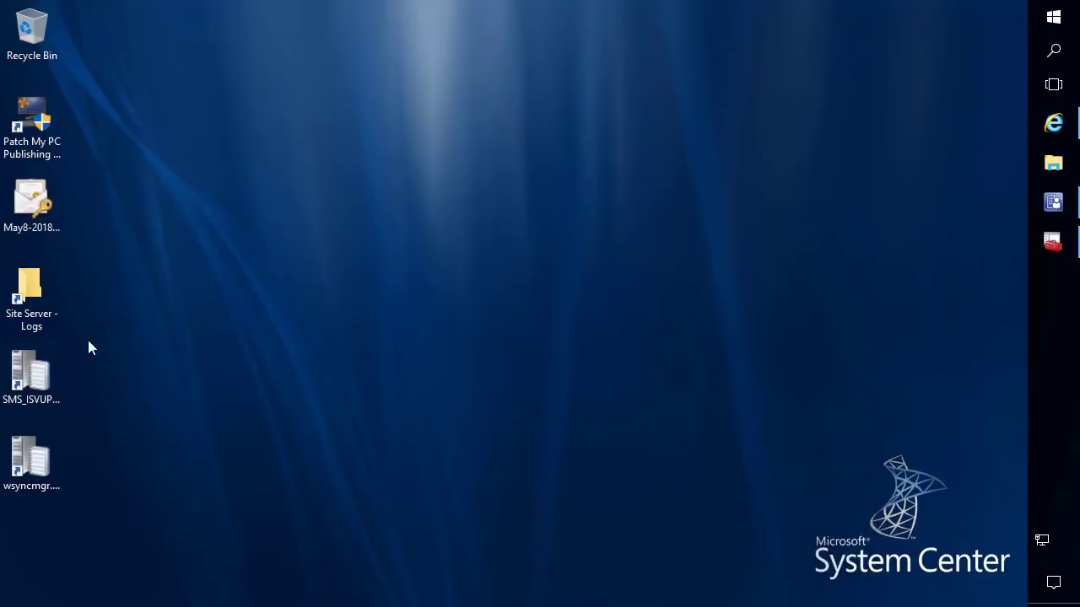
double_click(30, 459)
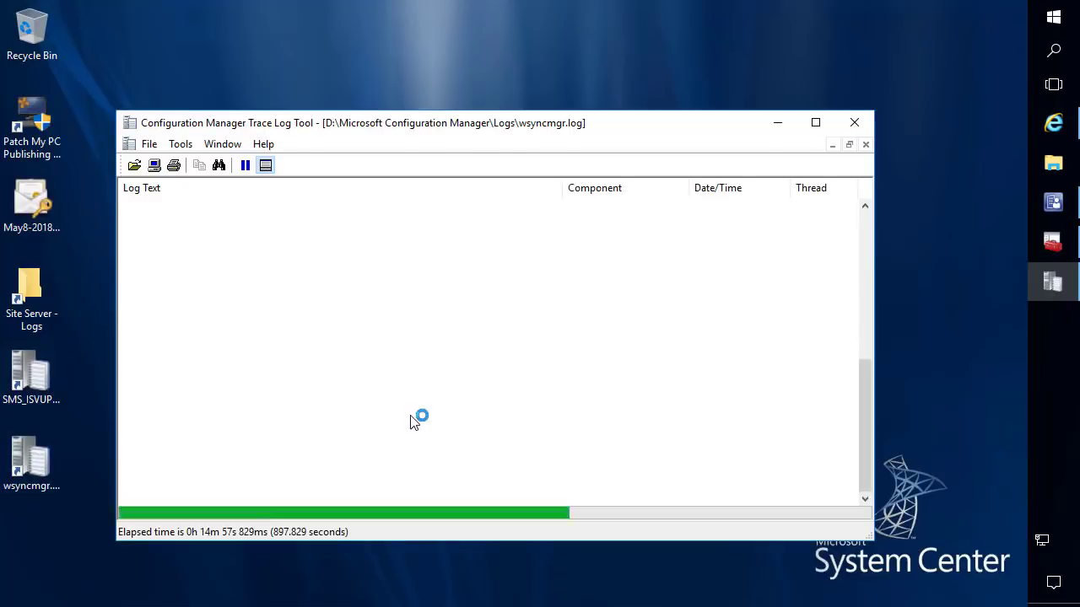
click(374, 312)
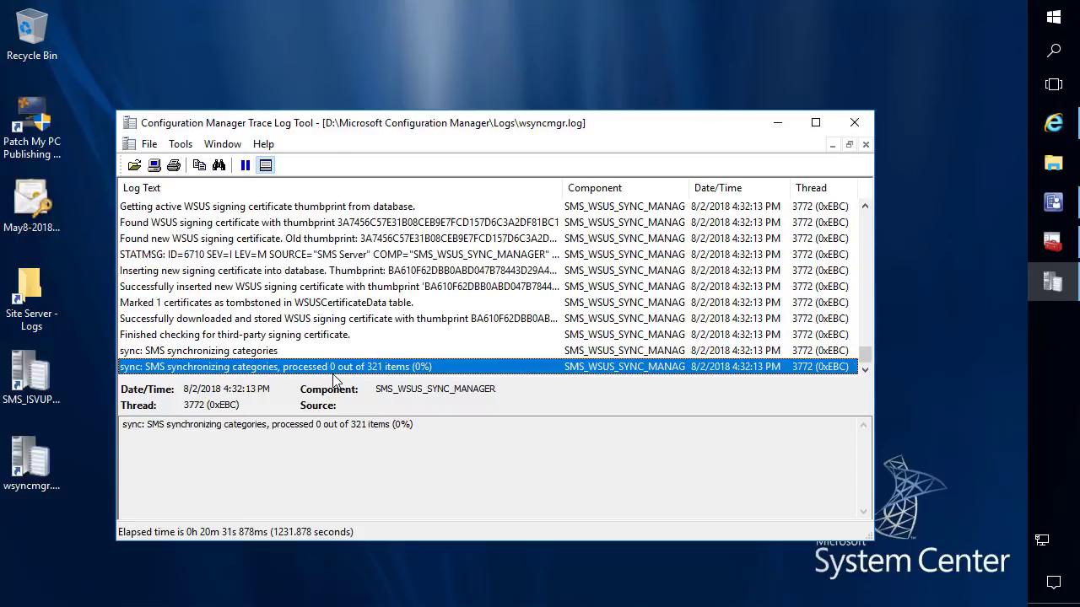
click(816, 123)
scroll(356, 226, up, 4)
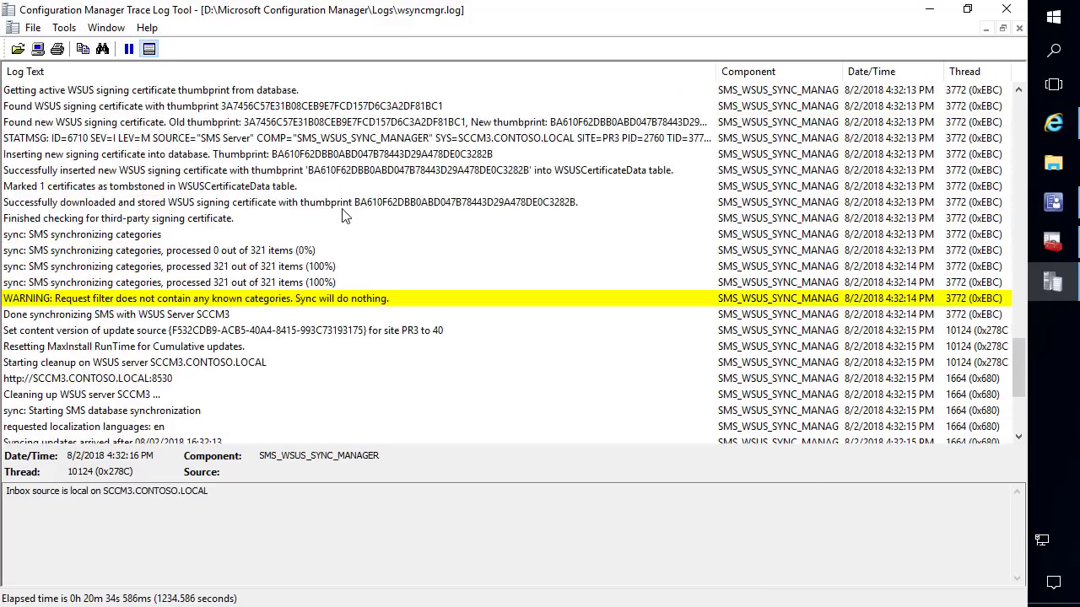
click(139, 172)
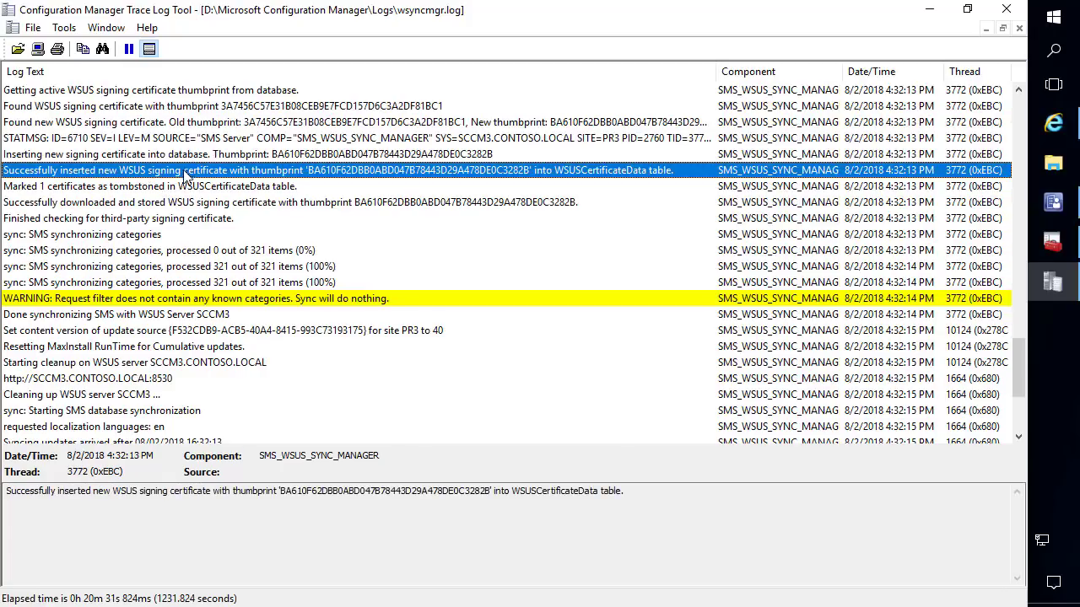
Refresh the WSUS store in the local computer certificates console and view the certificates it holds.
click(1051, 242)
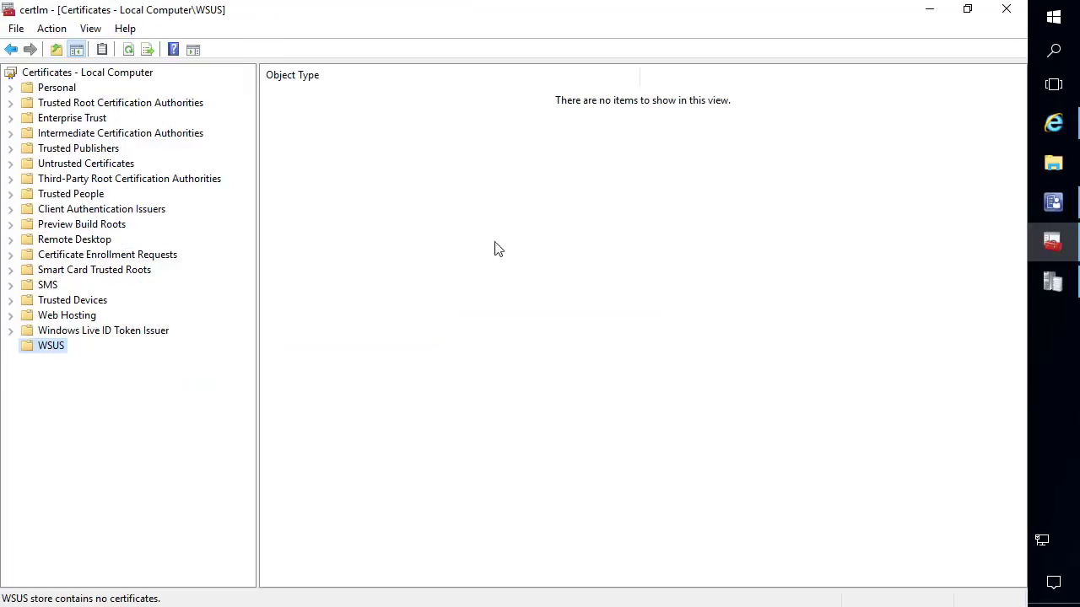
right_click(57, 344)
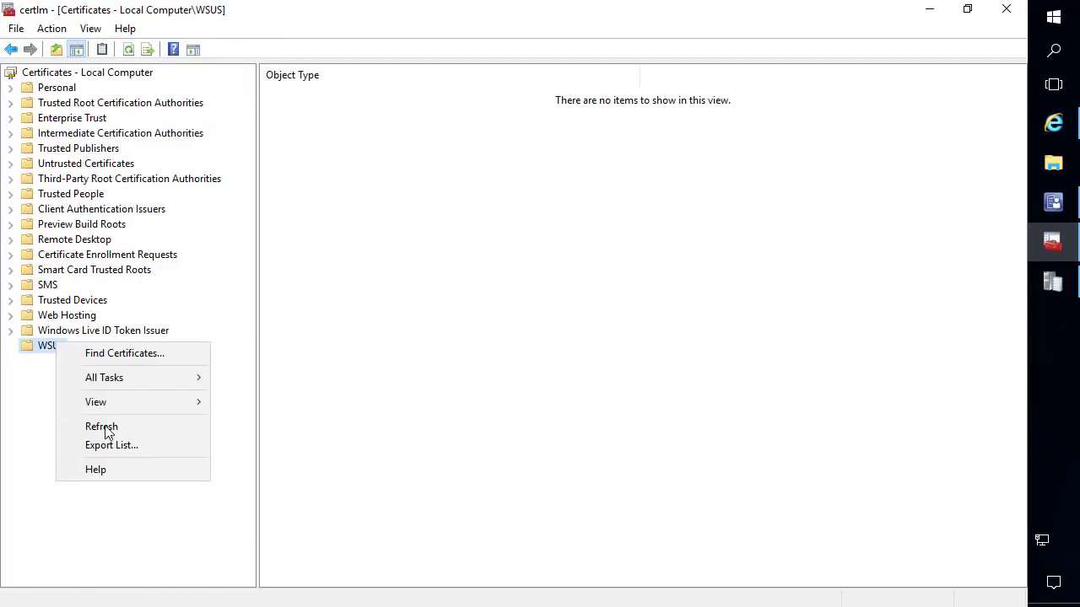
click(135, 429)
click(71, 363)
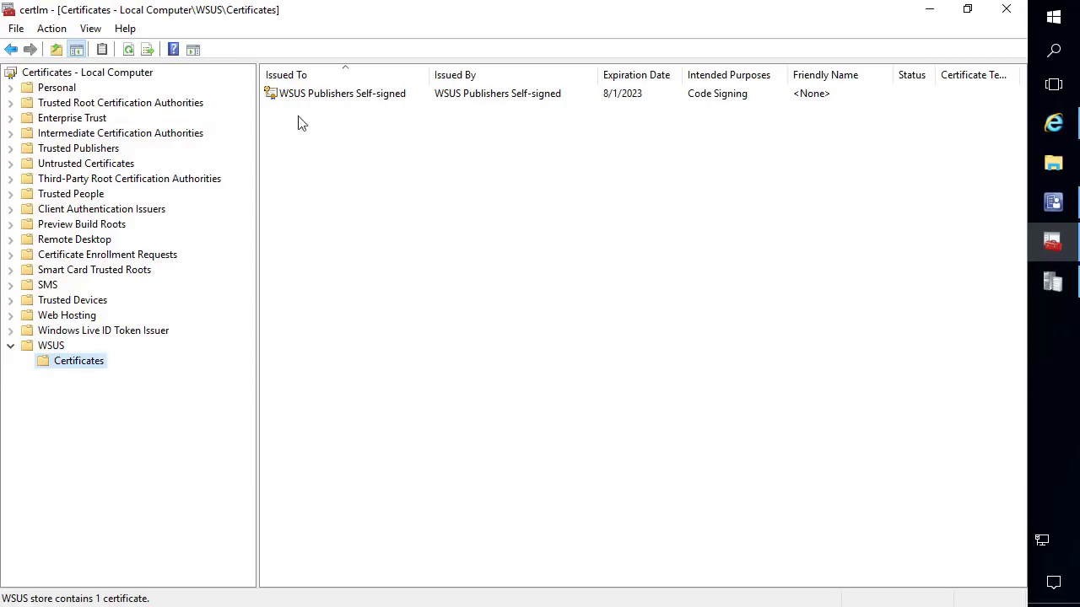
Switch to the Configuration Manager console and check the WSUS signing certificate details in the site's Software Update Point third-party updates settings.
click(393, 95)
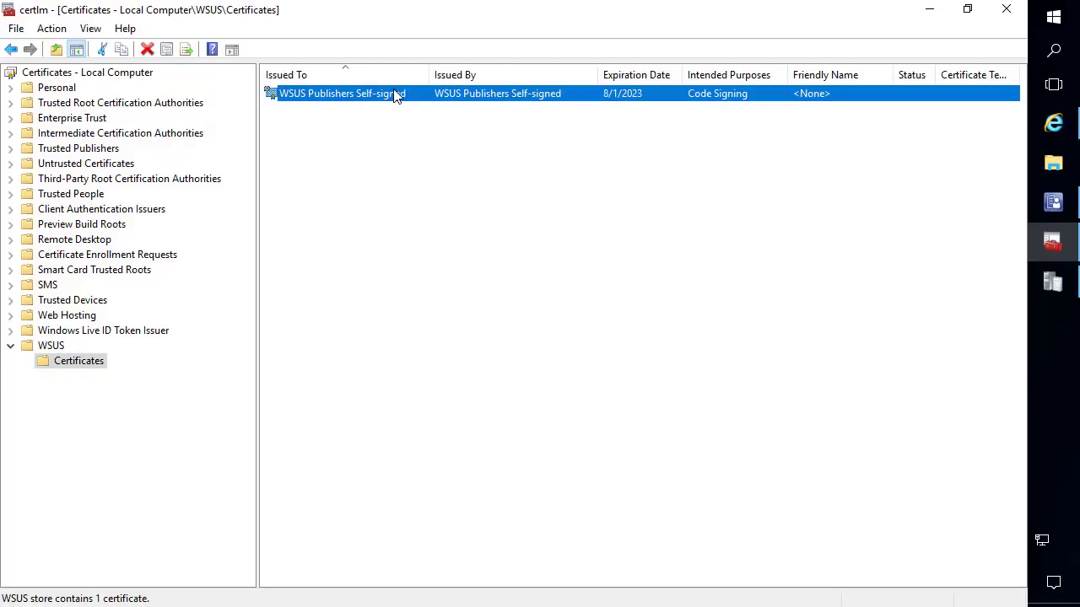
click(931, 15)
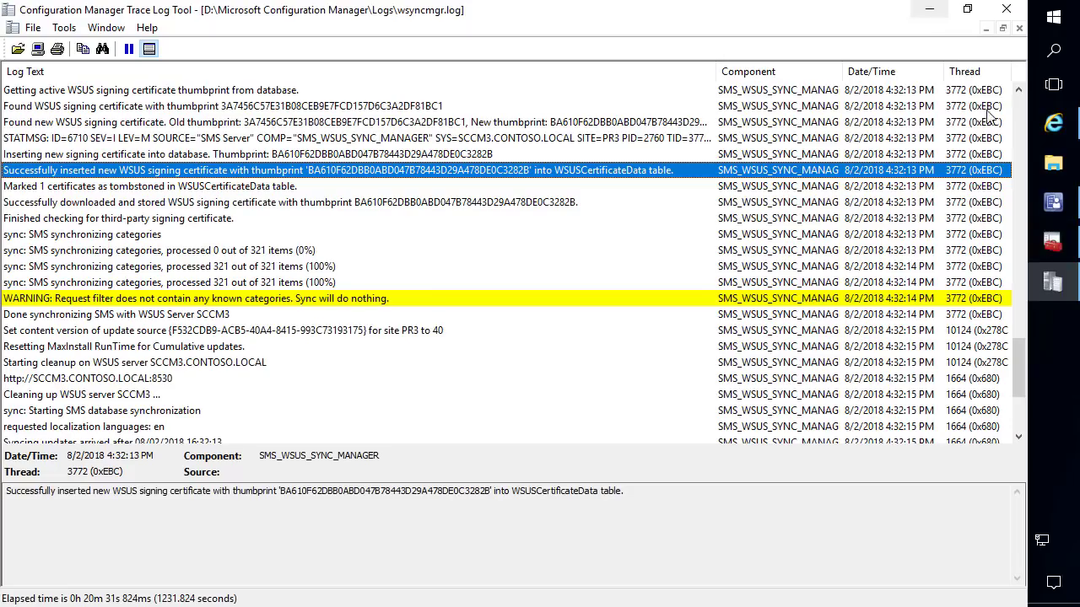
click(1053, 202)
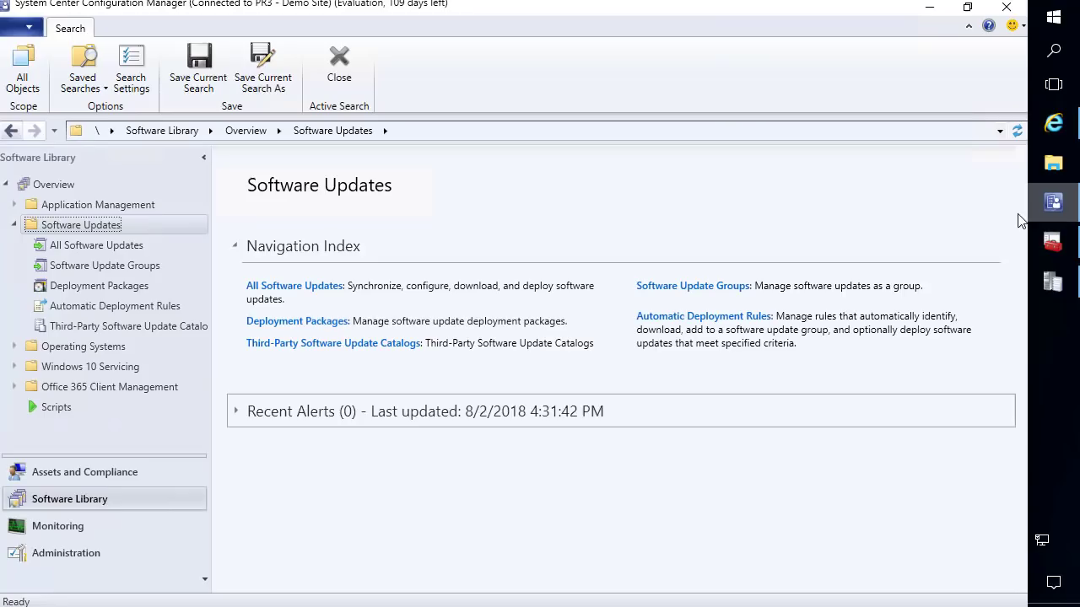
click(84, 553)
click(62, 288)
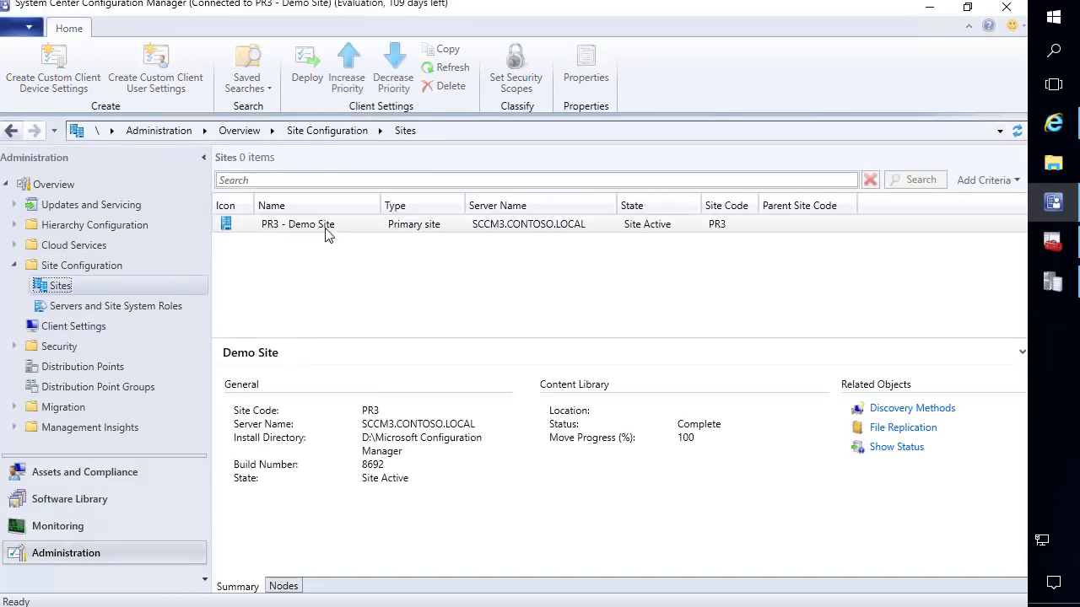
right_click(76, 287)
mouse_move(208, 452)
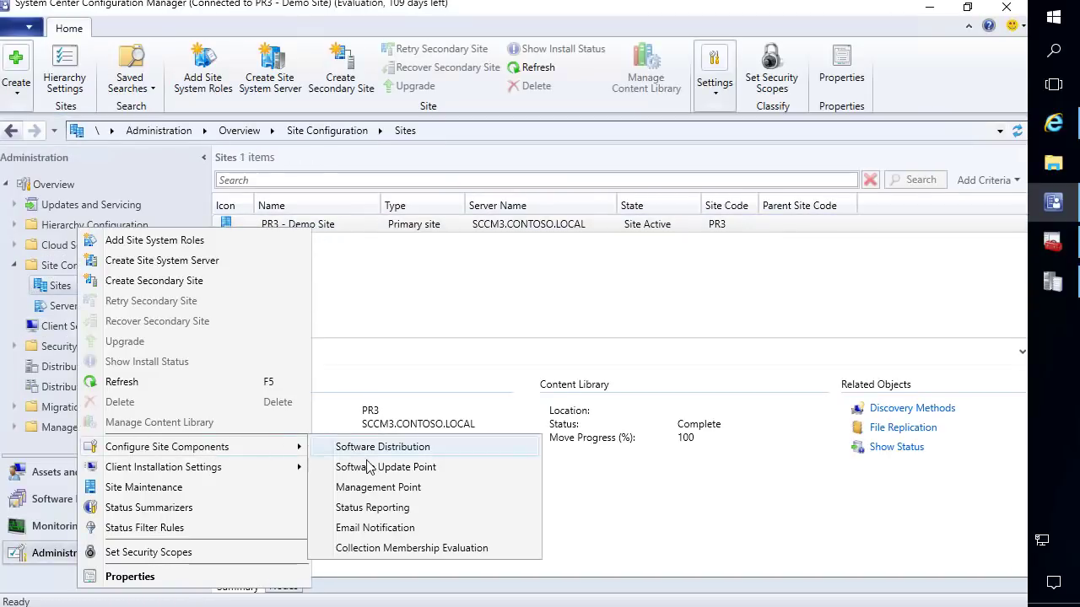
click(375, 466)
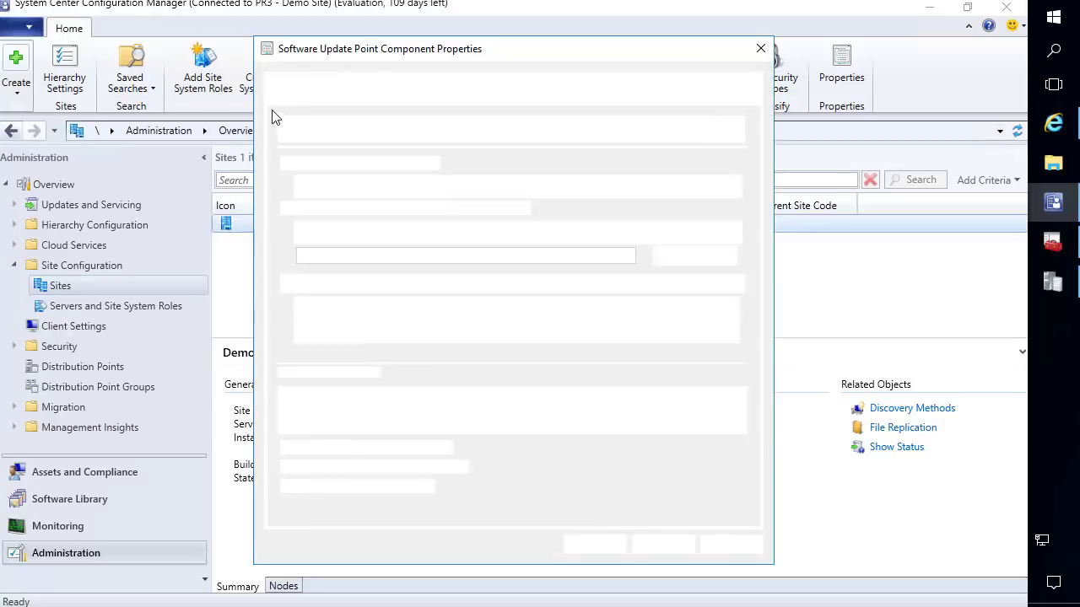
click(320, 85)
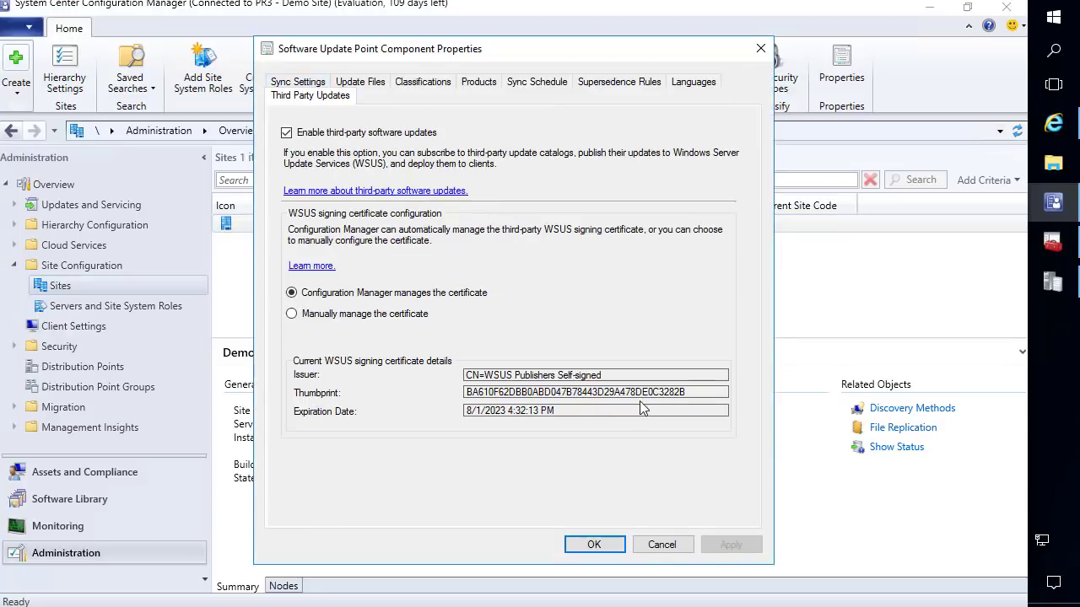
click(584, 547)
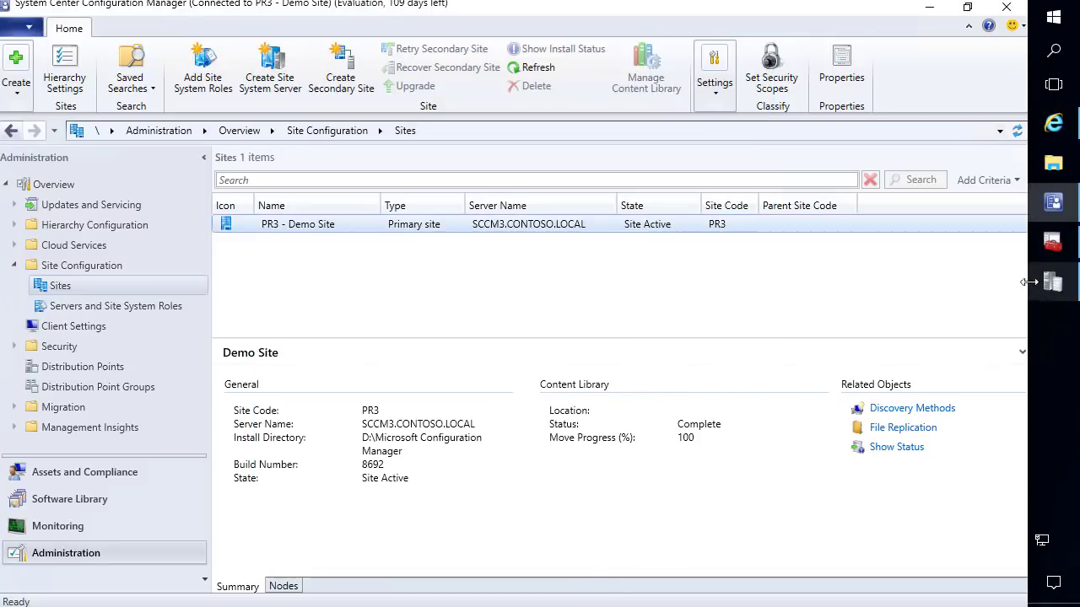
Switch back to the local computer certificates console, refresh the WSUS store and select the WSUS Publishers Self-signed certificate.
click(1063, 256)
right_click(443, 173)
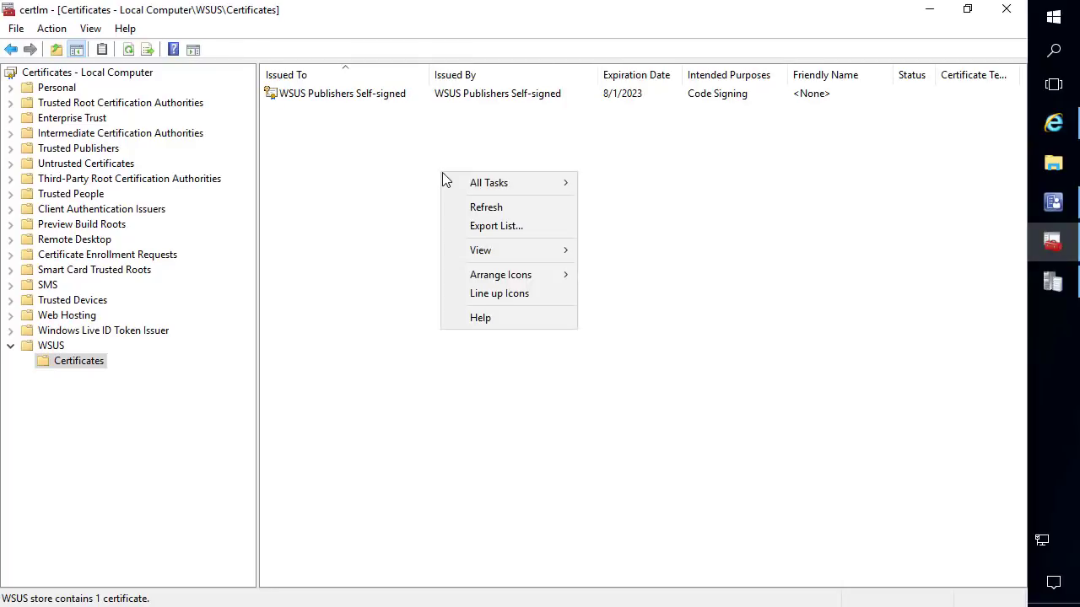
click(479, 209)
click(356, 100)
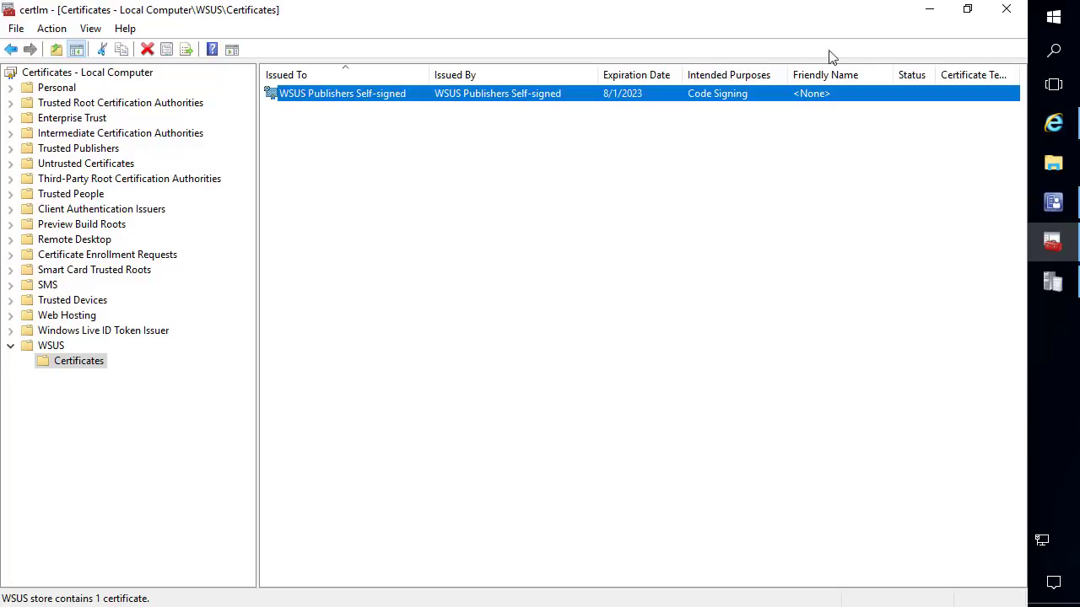
click(928, 10)
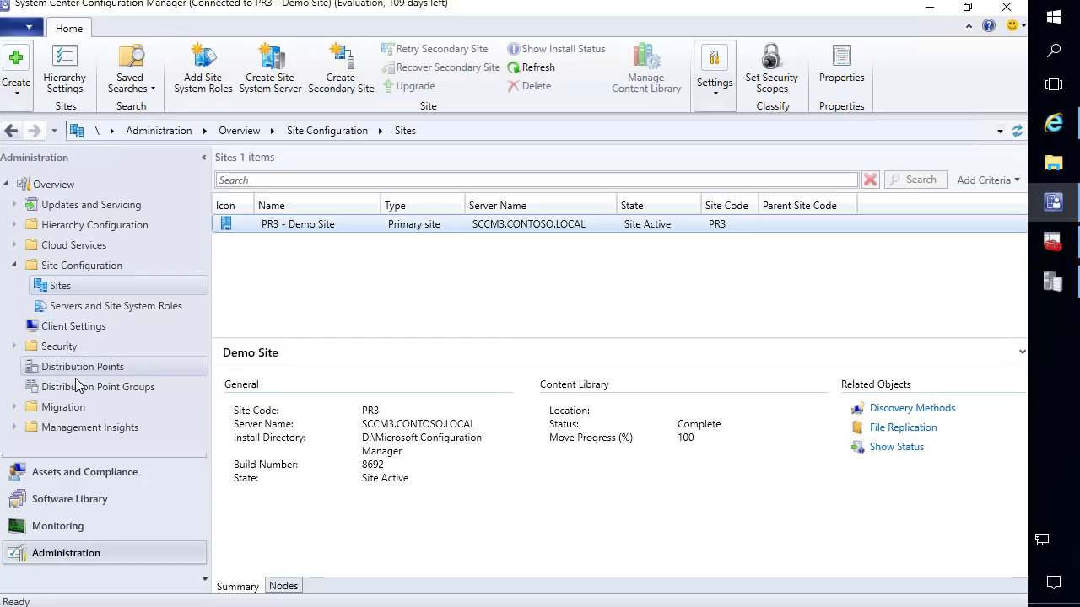
Show Third-Party Software Update Catalogs in the Software Library with a wider navigation pane and all list columns sized to fit.
click(71, 499)
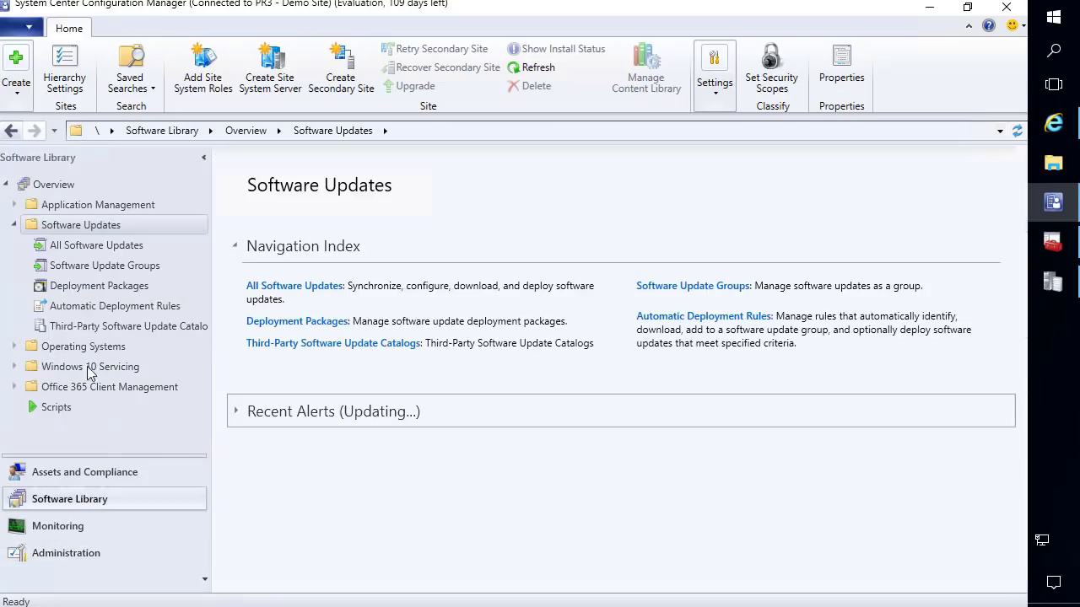
click(113, 329)
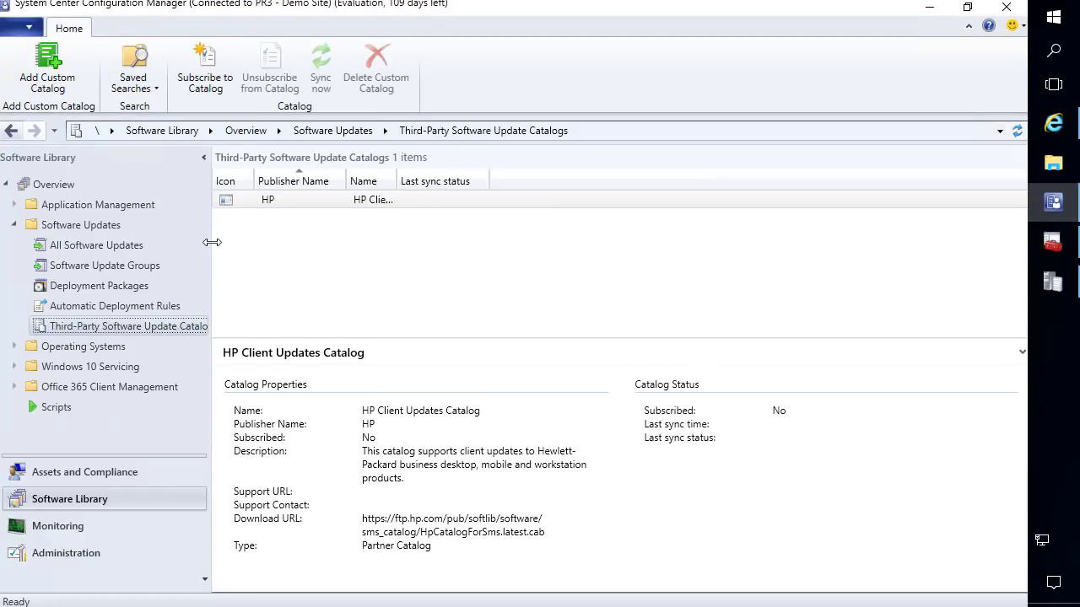
drag(212, 242, 238, 242)
right_click(310, 180)
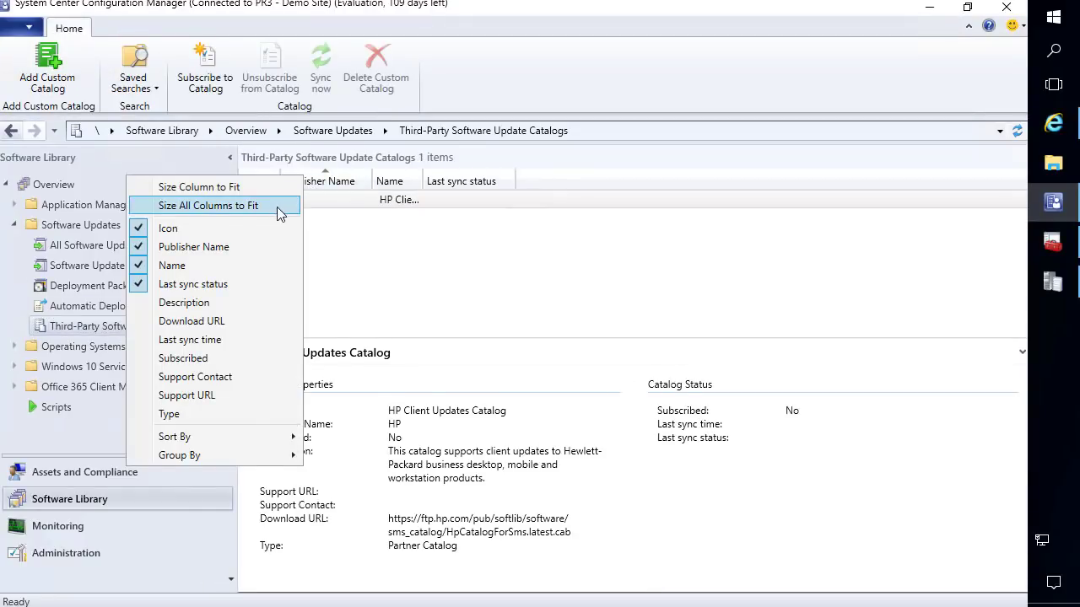
click(280, 206)
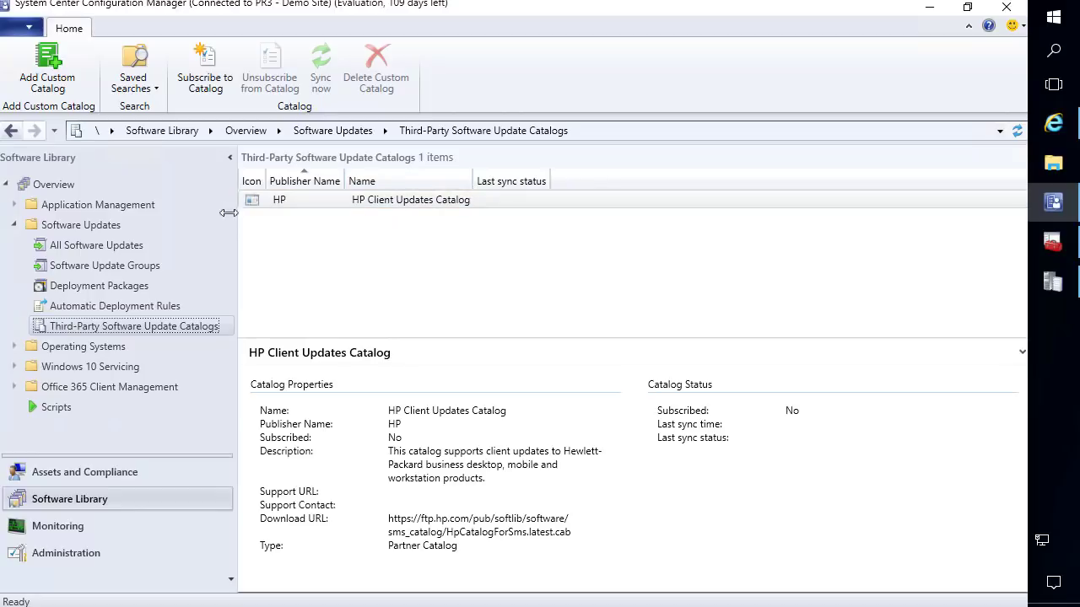
click(48, 71)
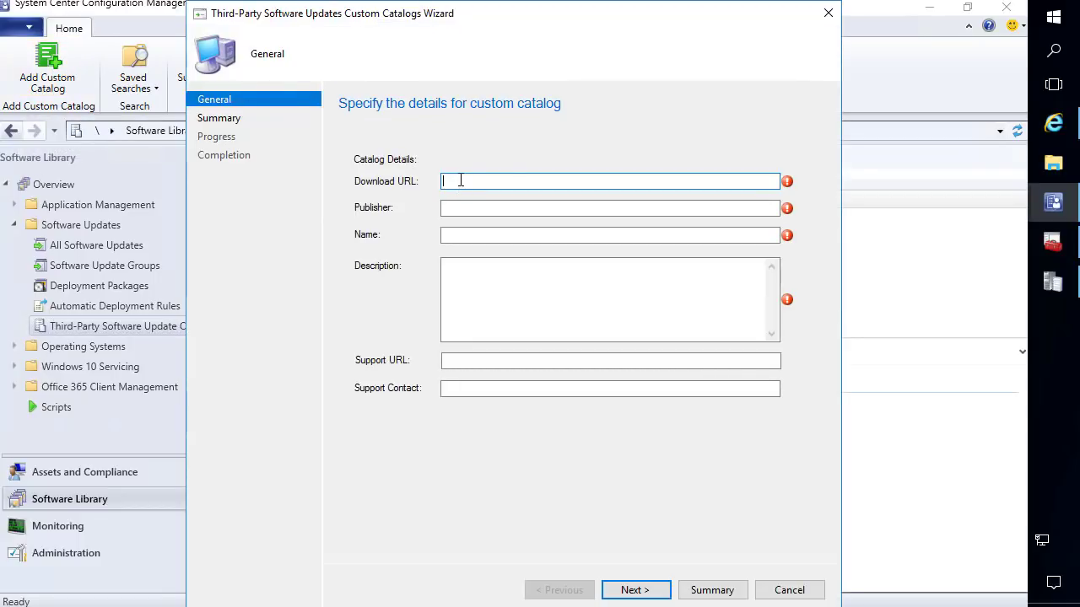
text(https://patchmypc.net/trial-catalog-download)
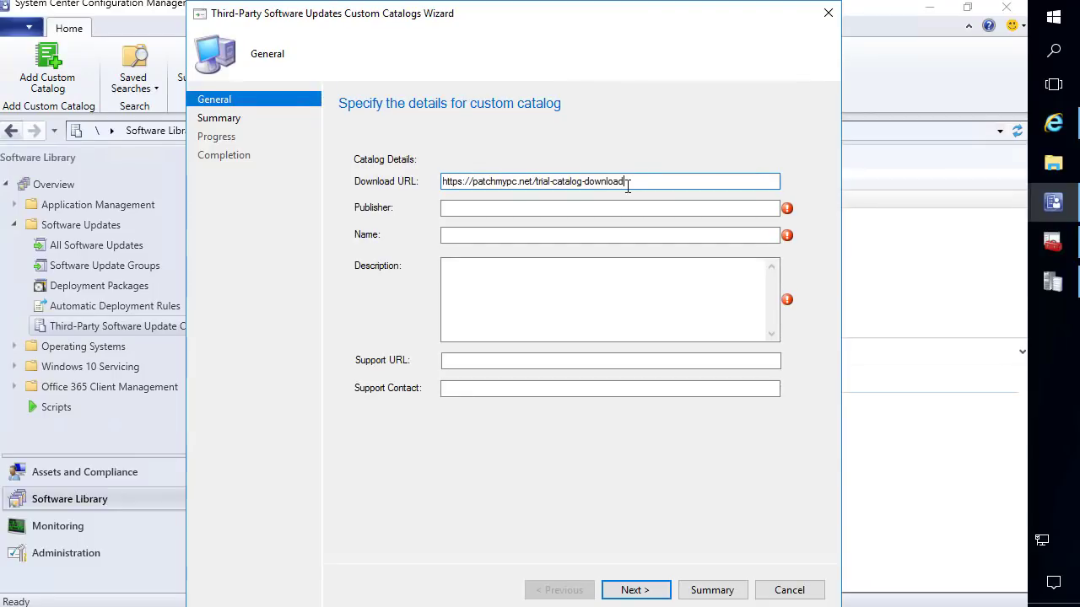
click(510, 209)
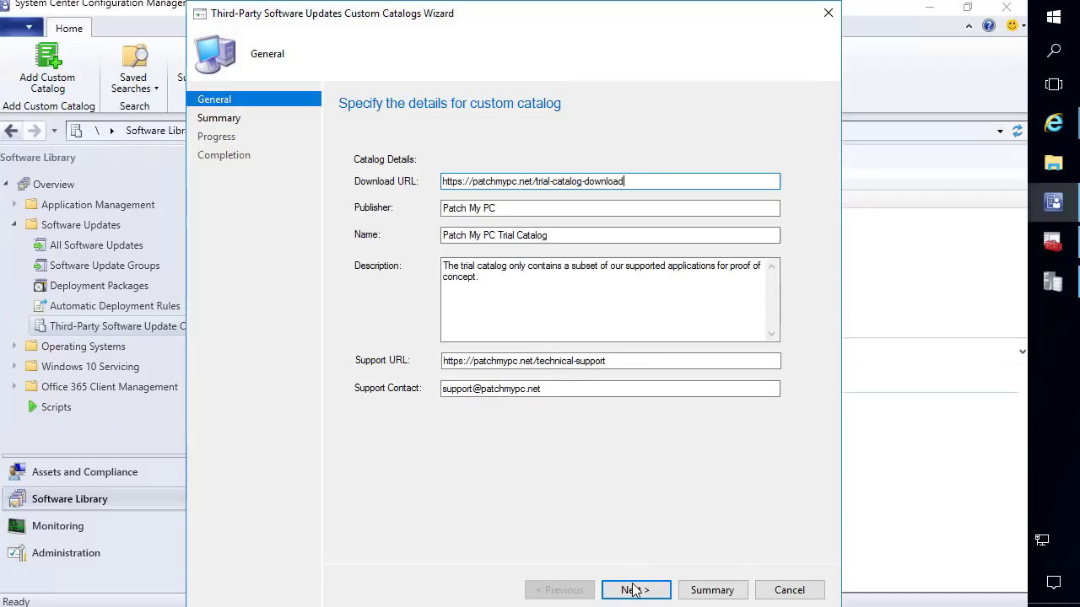
click(635, 592)
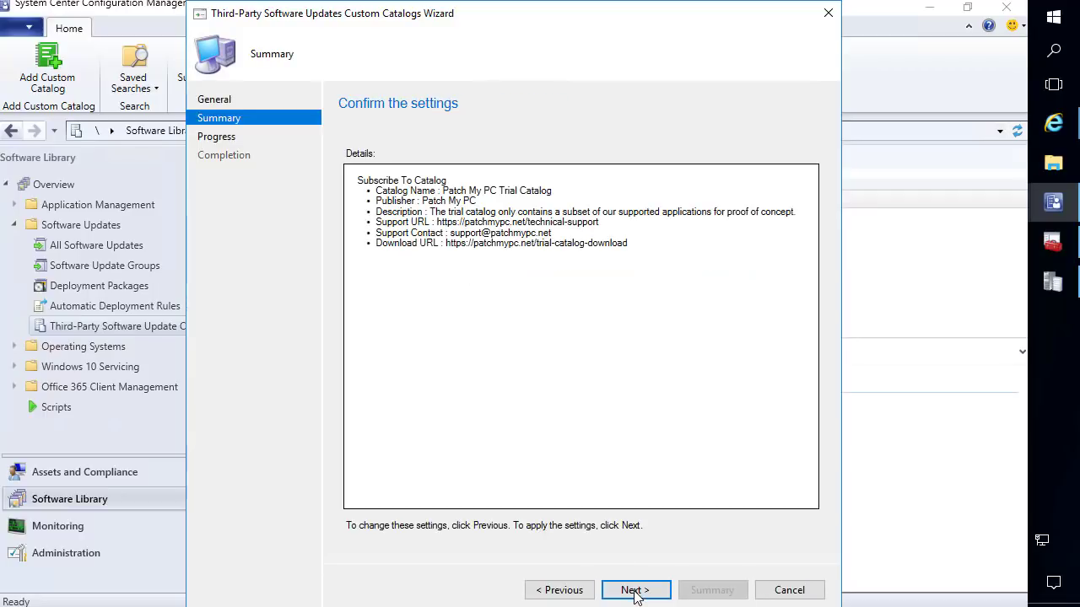
click(634, 590)
click(783, 589)
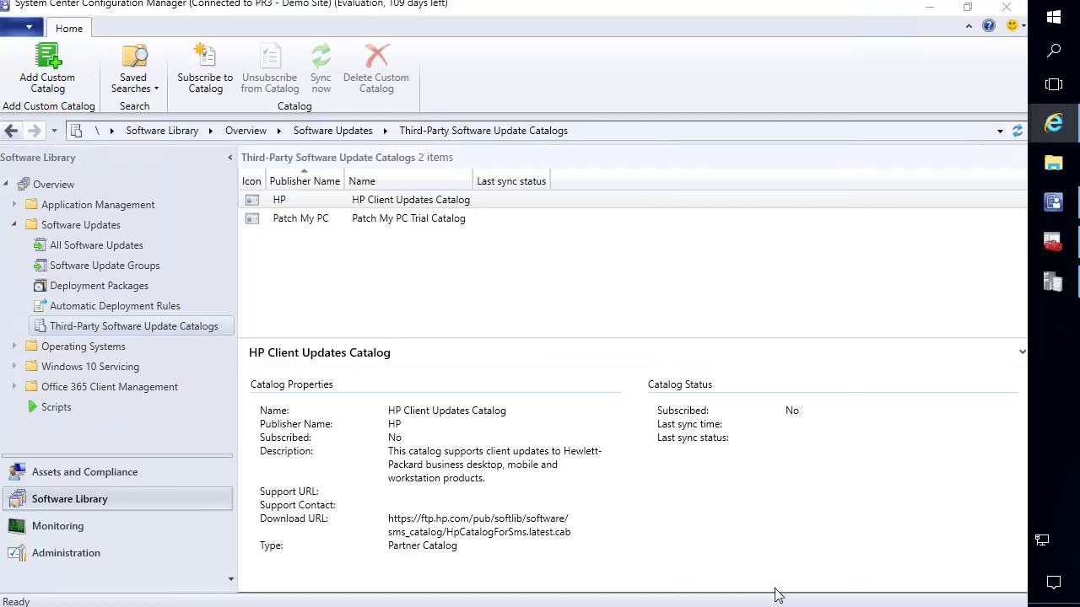
Start subscribing to the Patch My PC Trial Catalog and download the catalog in the wizard.
click(306, 219)
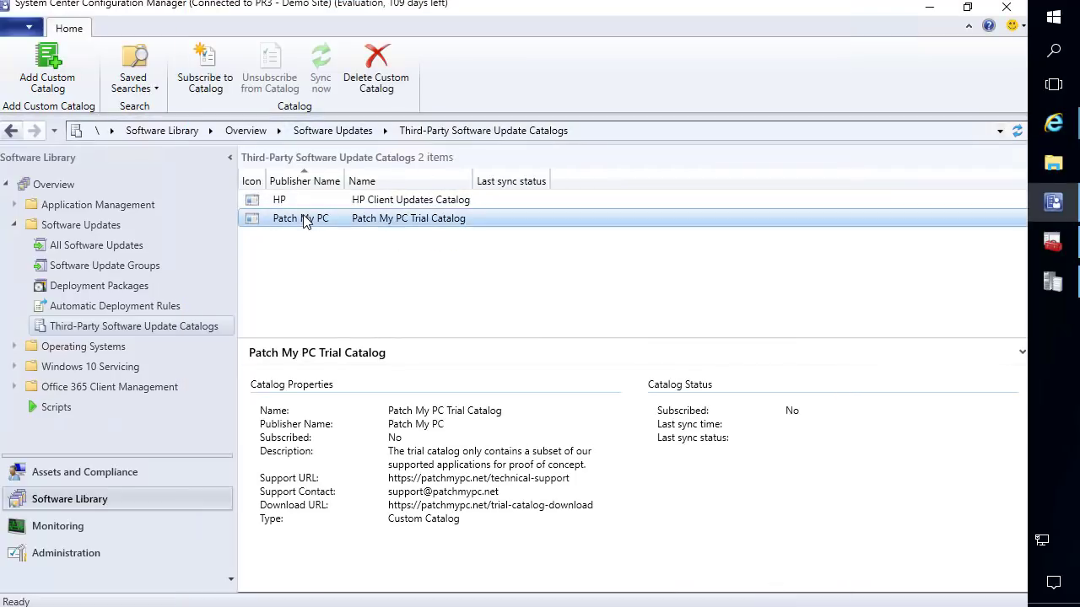
right_click(303, 221)
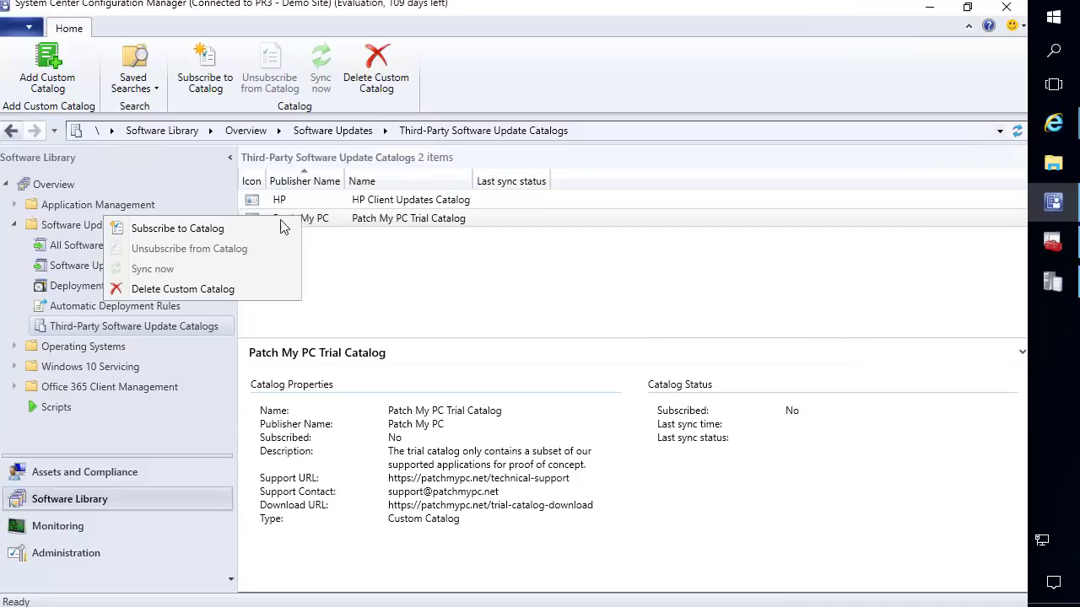
click(211, 229)
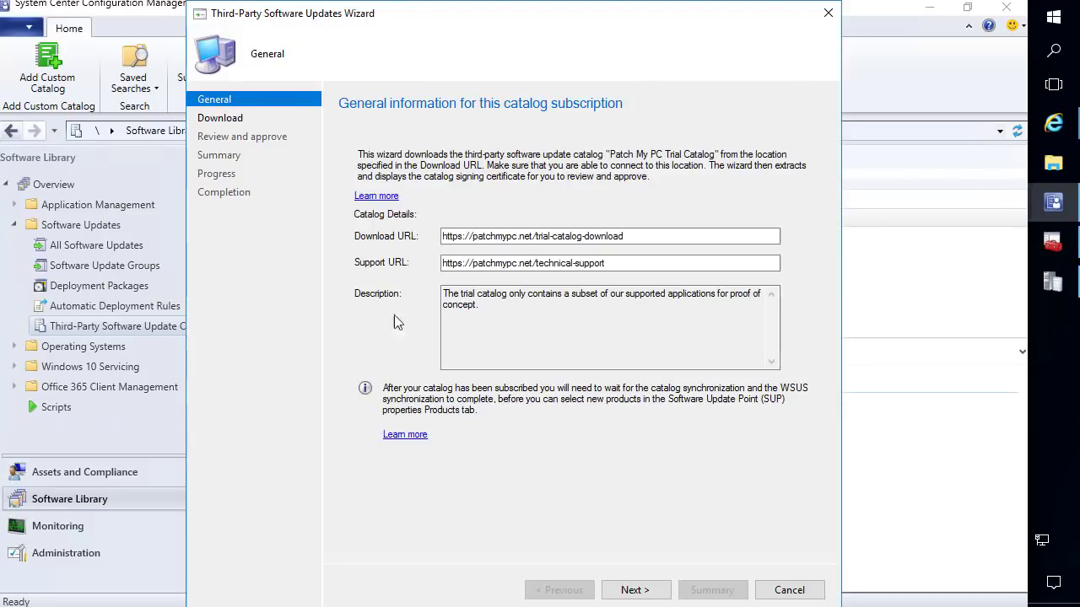
click(628, 592)
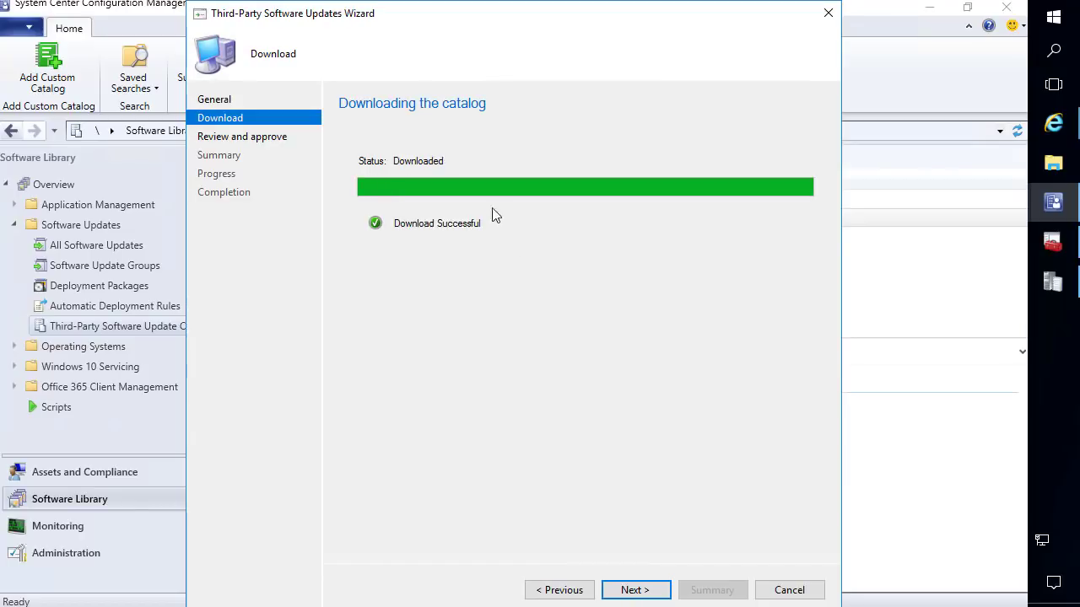
click(639, 591)
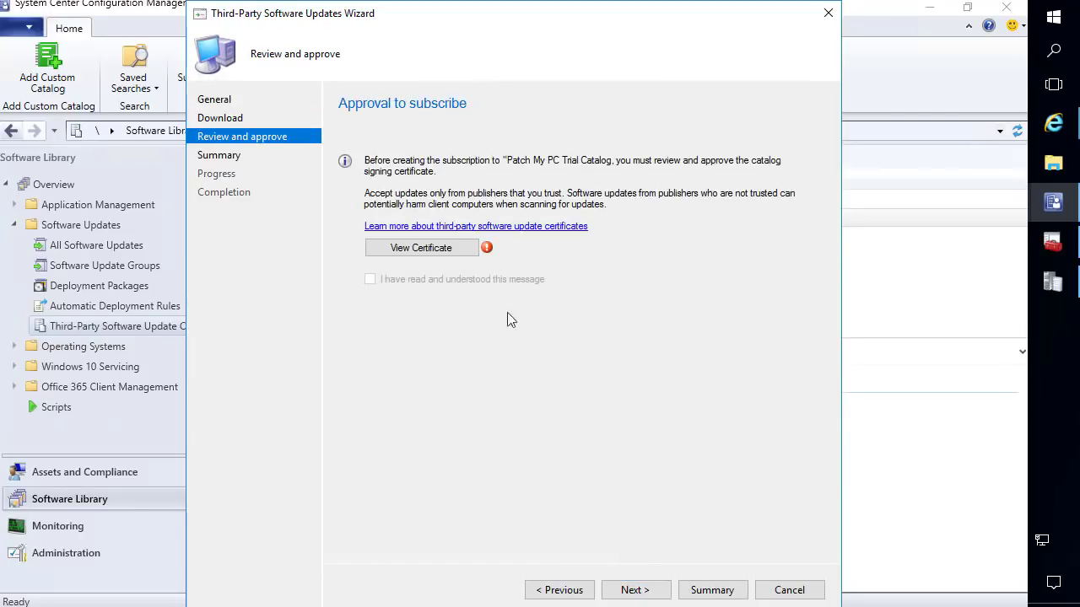
Approve the catalog signing certificate after reviewing its certification path, and complete the Patch My PC Trial Catalog subscription.
click(432, 250)
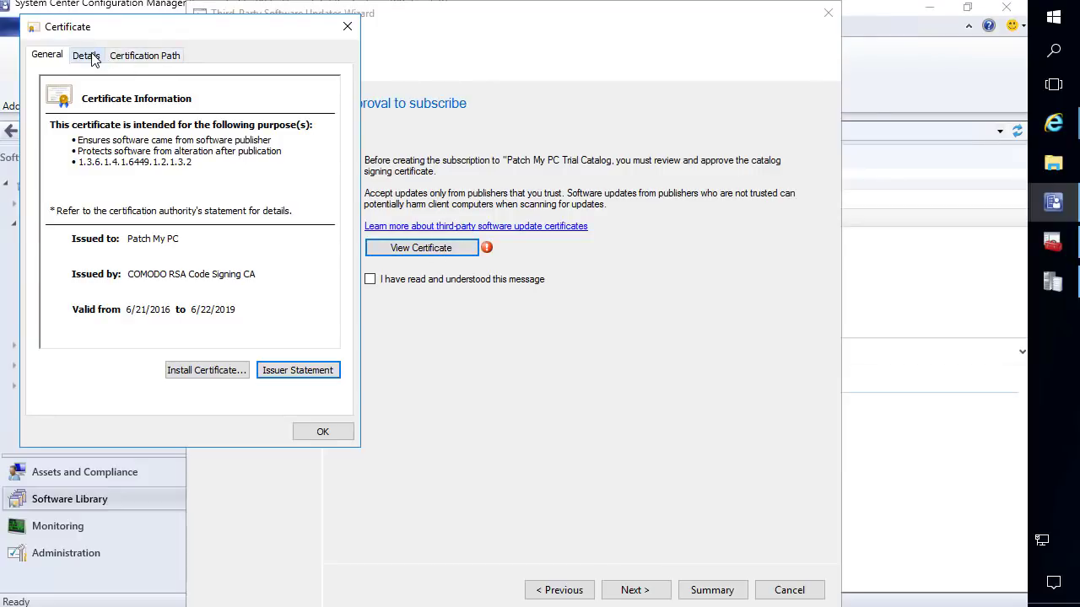
click(124, 60)
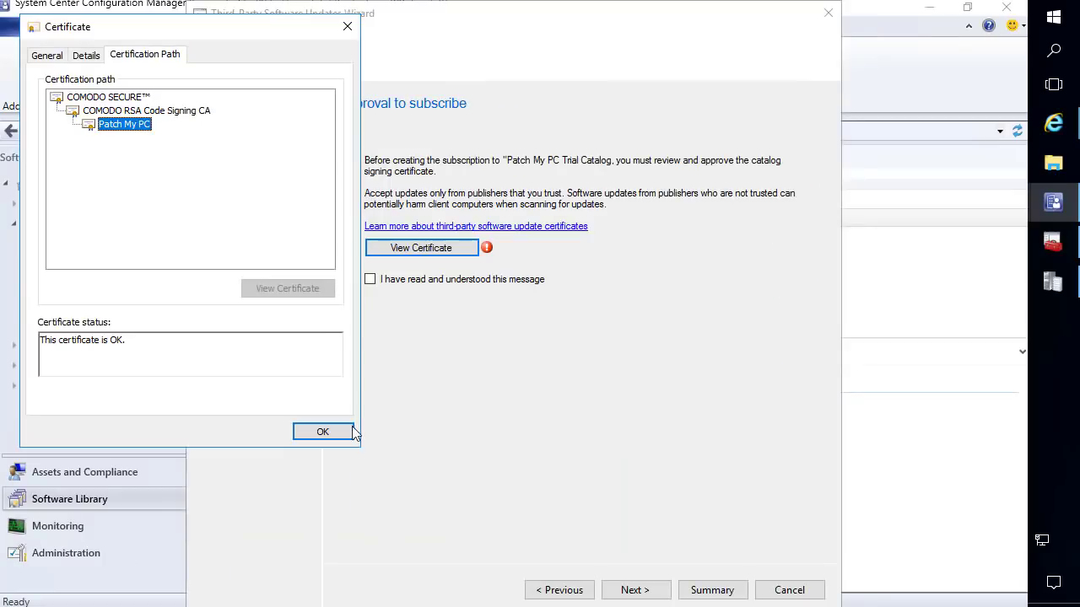
click(309, 429)
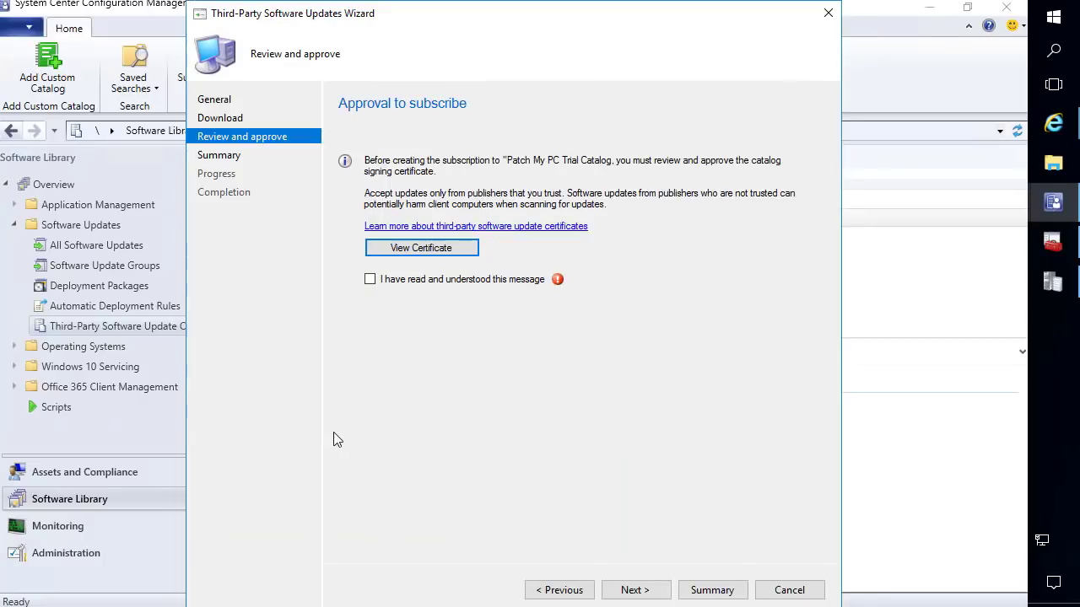
click(370, 281)
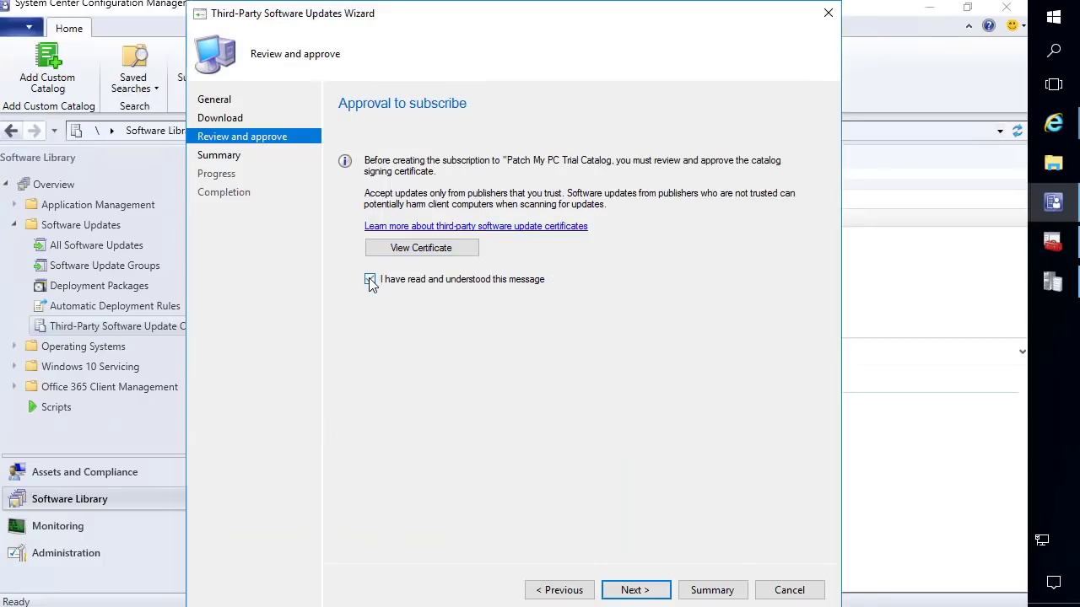
click(634, 591)
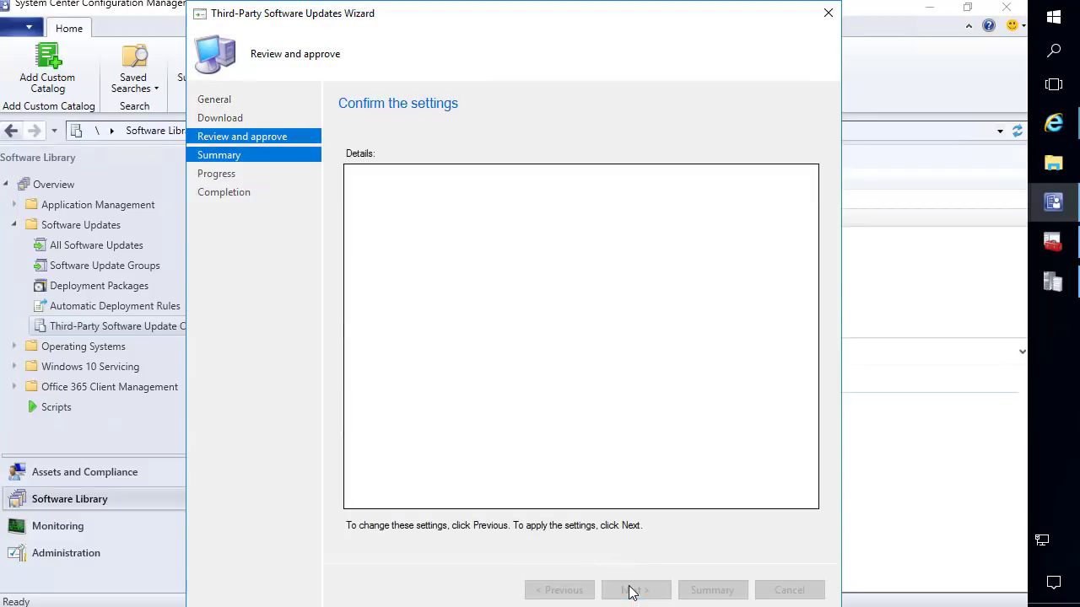
click(634, 590)
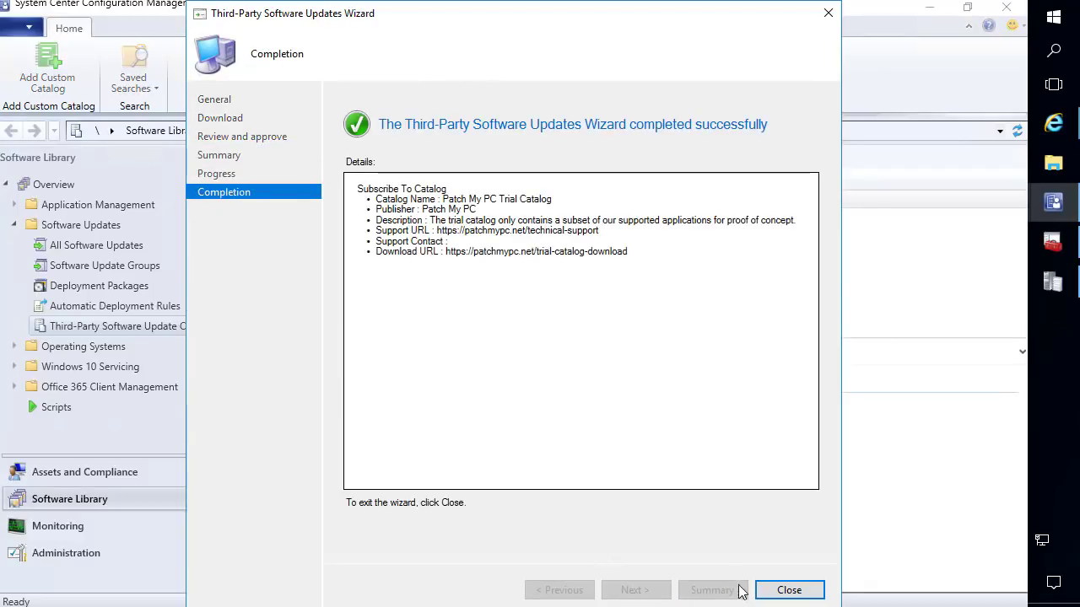
click(787, 590)
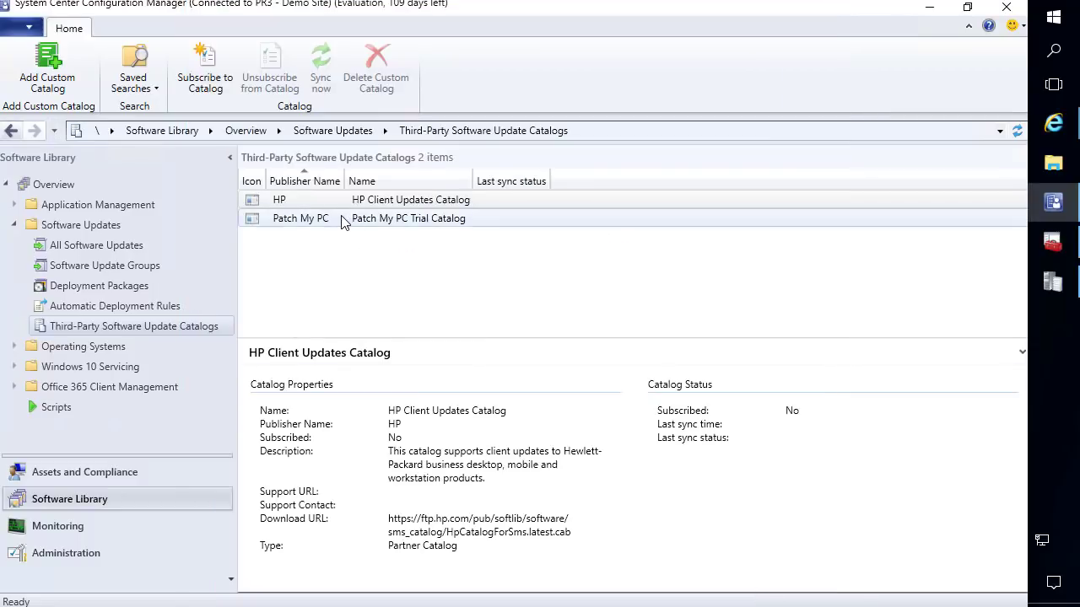
Switch to the SCUP Catalog - Trial page in Internet Explorer and highlight the list of products included in the trial catalog.
mouse_move(1054, 127)
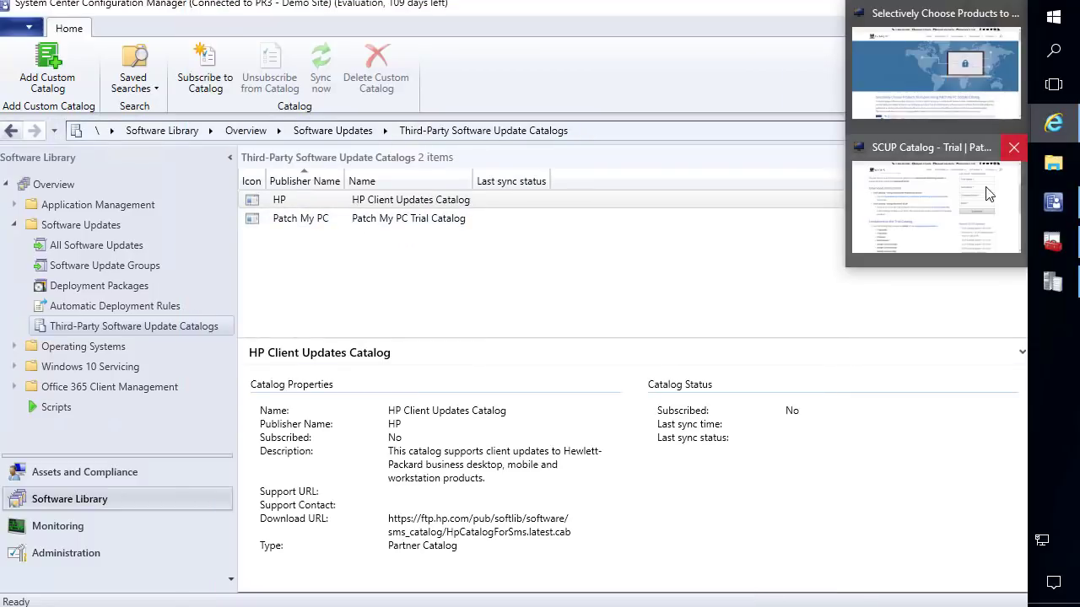
click(952, 207)
scroll(417, 342, down, 3)
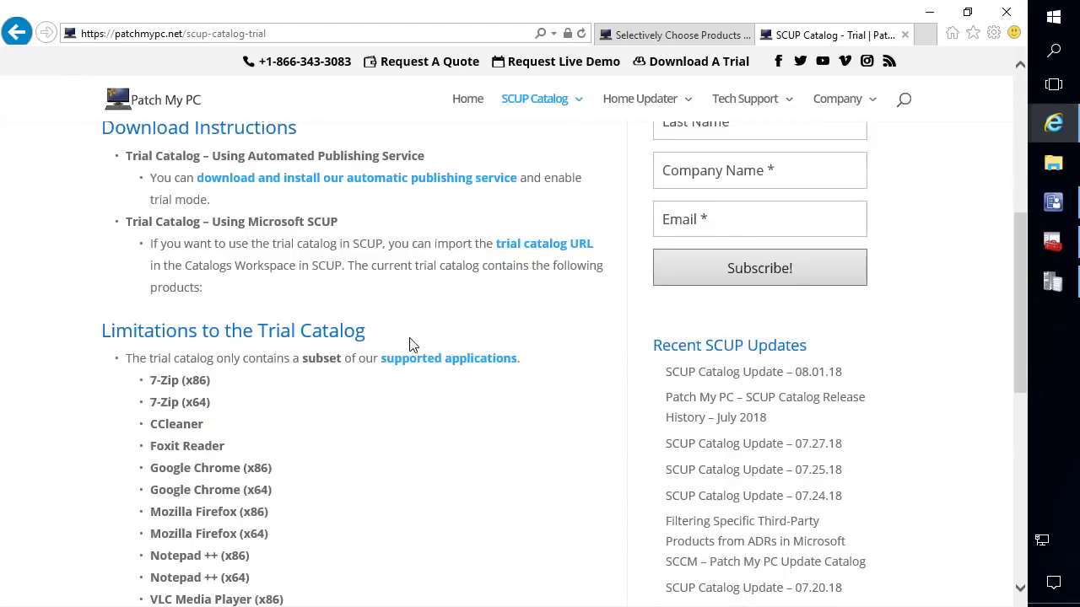
drag(304, 458, 147, 218)
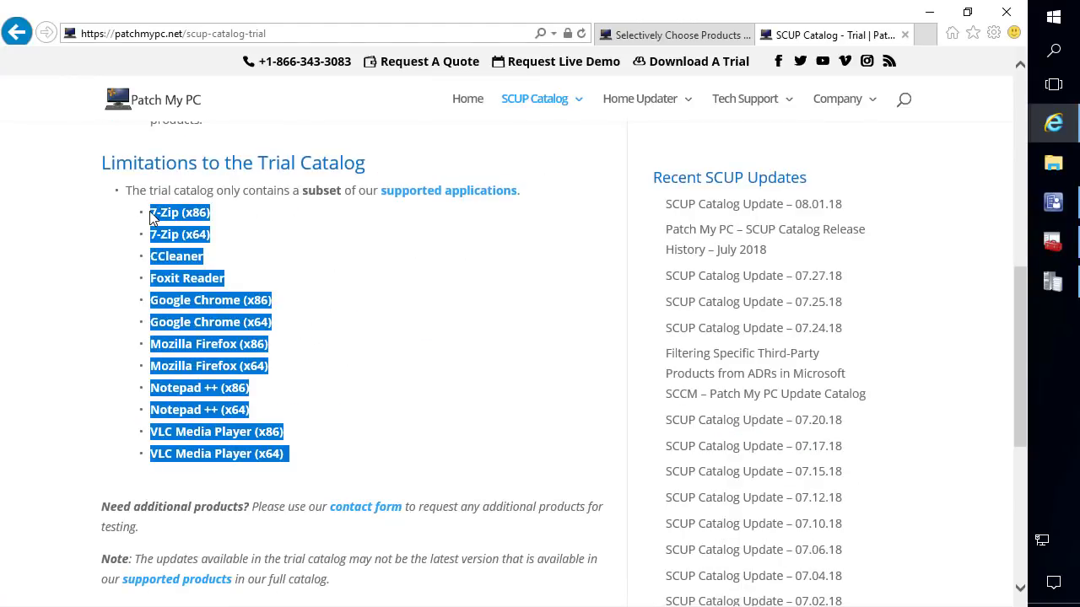
Minimize the trial catalog page and the Configuration Manager console, and close the open wsyncmgr.log.
click(253, 241)
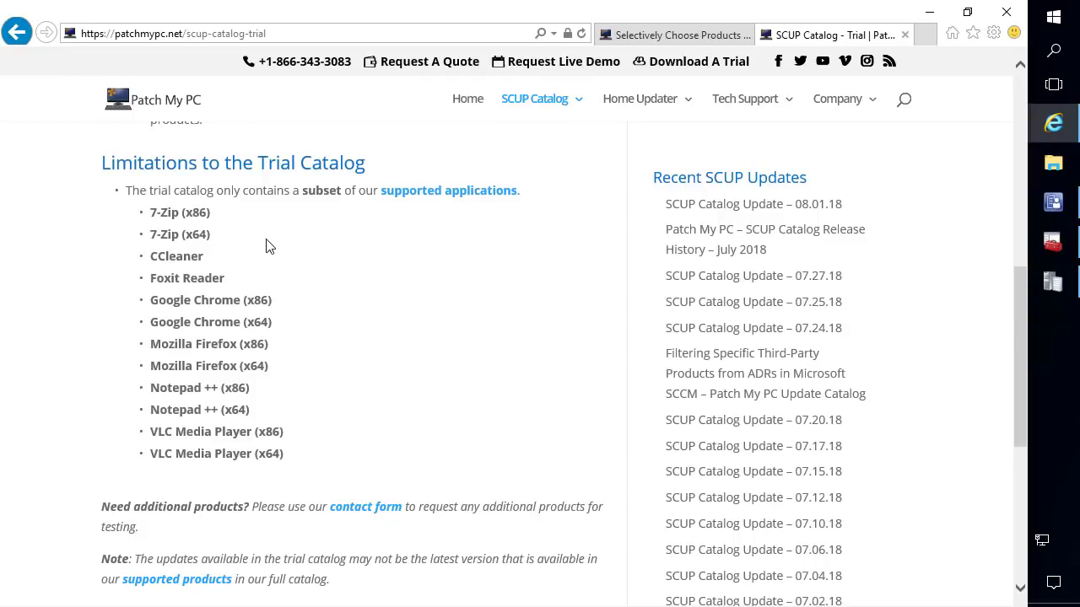
click(931, 17)
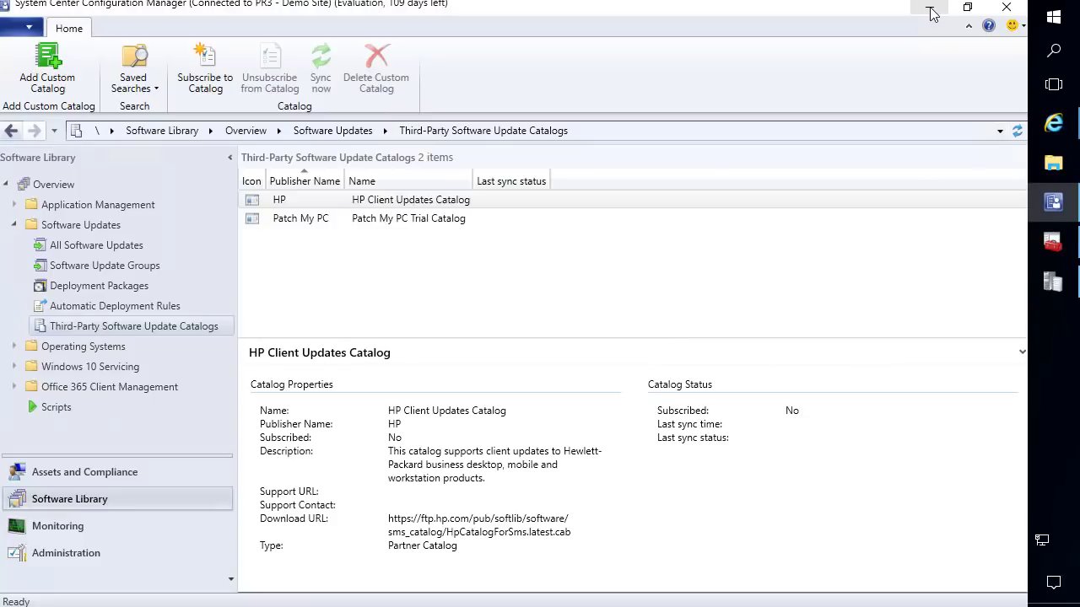
click(932, 13)
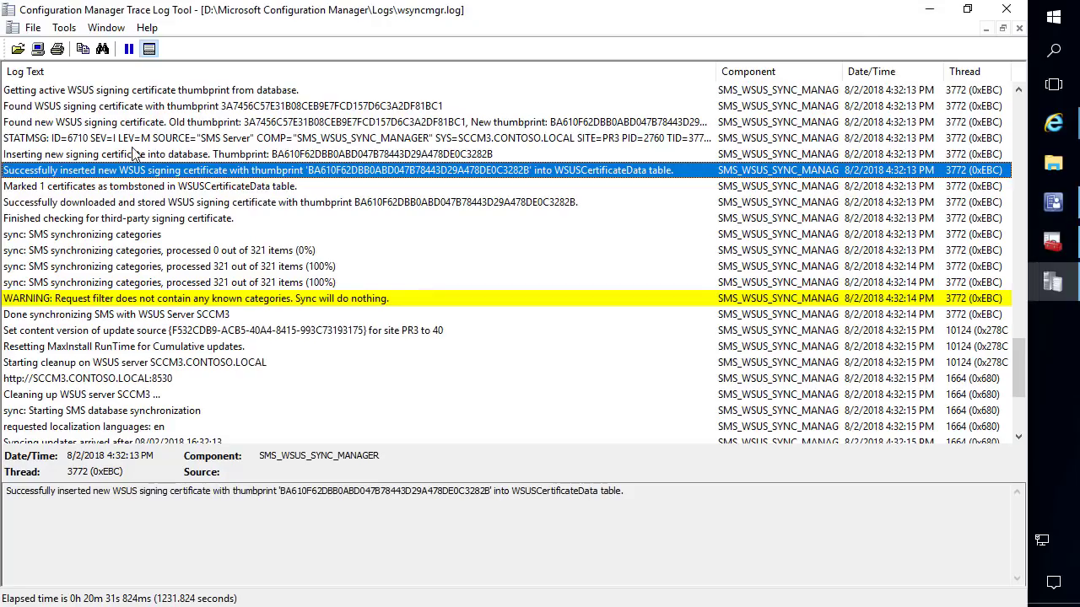
click(1006, 15)
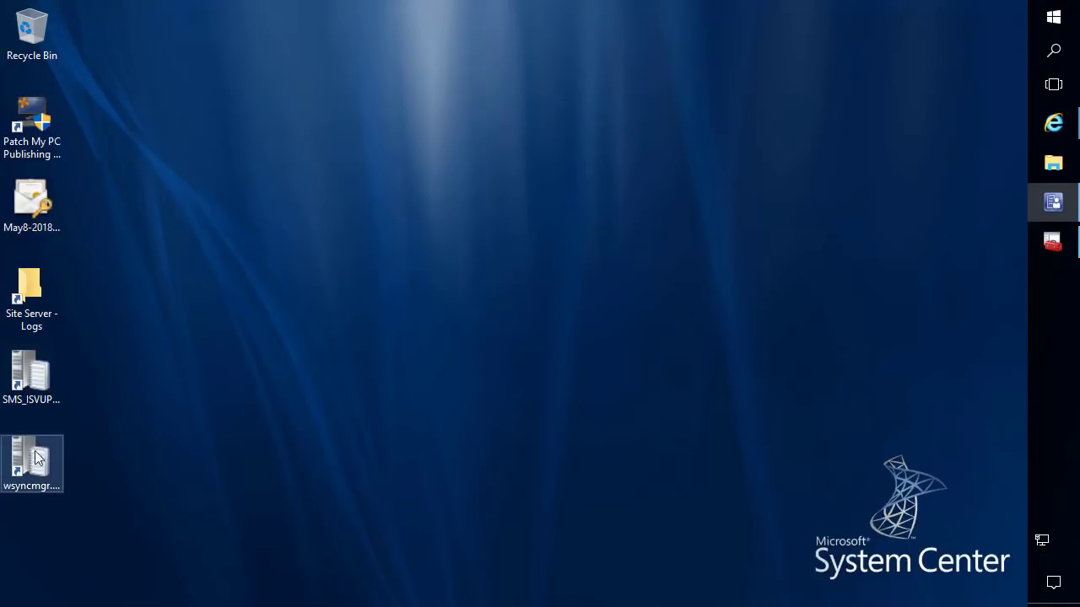
Open the Site Server - Logs folder from the desktop and open SMS_ISVUPDATES_SYNCAGENT.log in the log viewer.
click(42, 384)
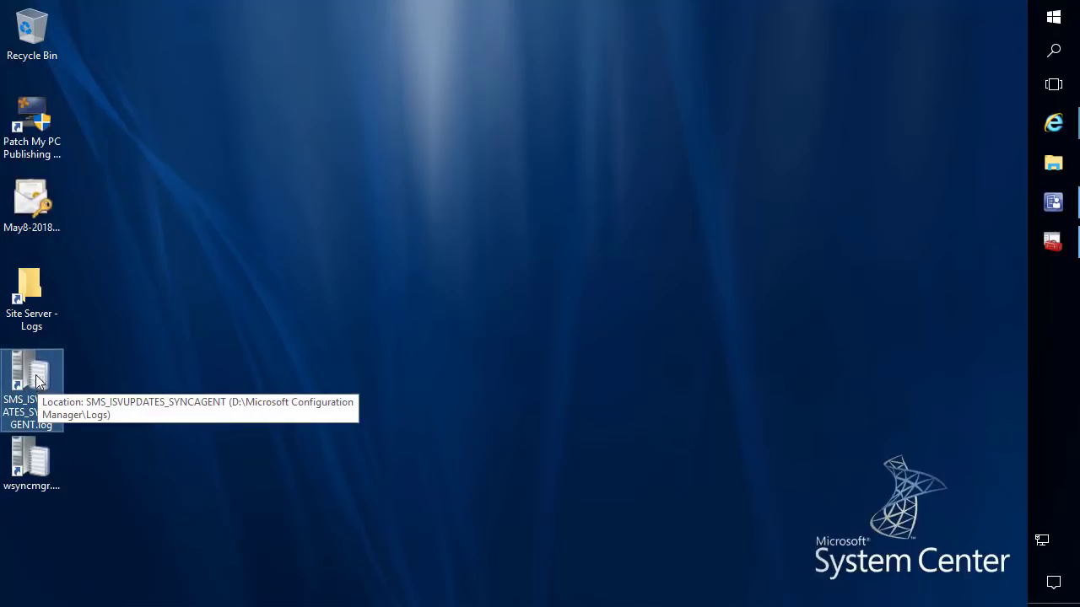
double_click(35, 308)
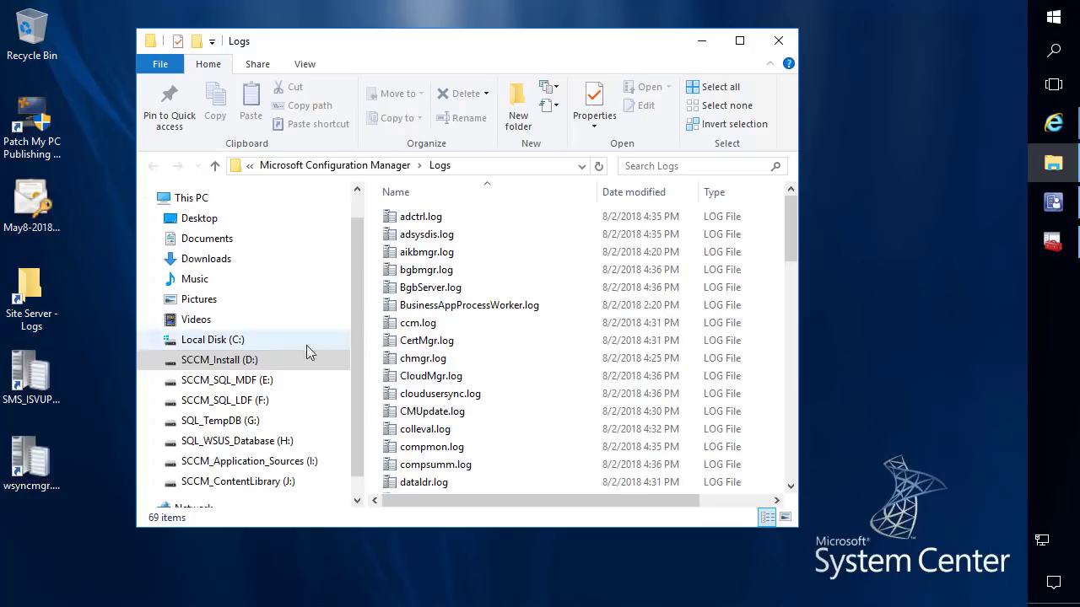
click(425, 346)
text(sms)
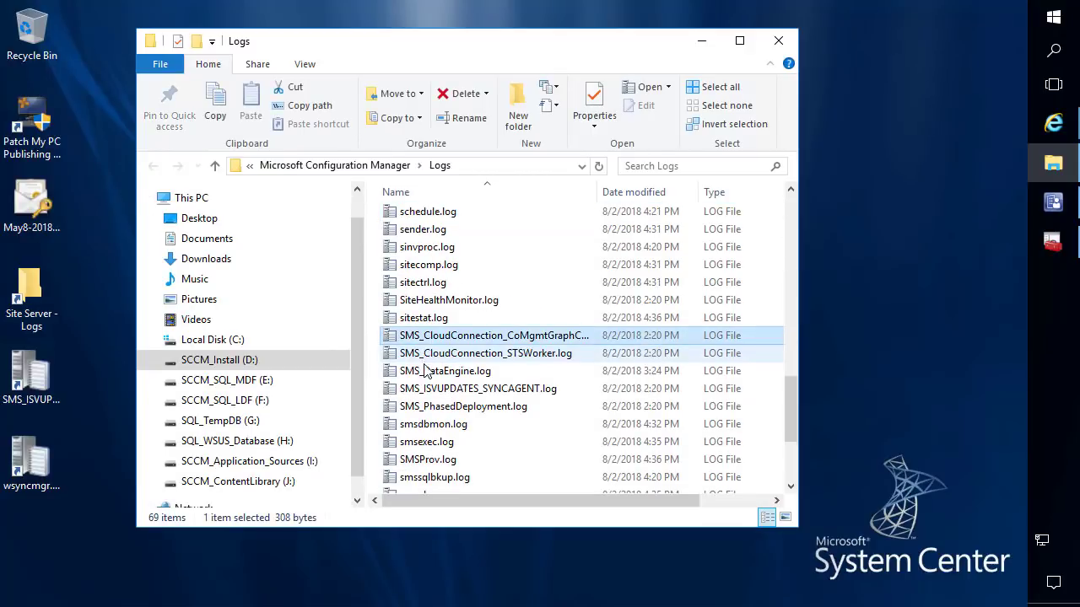
double_click(428, 389)
click(730, 32)
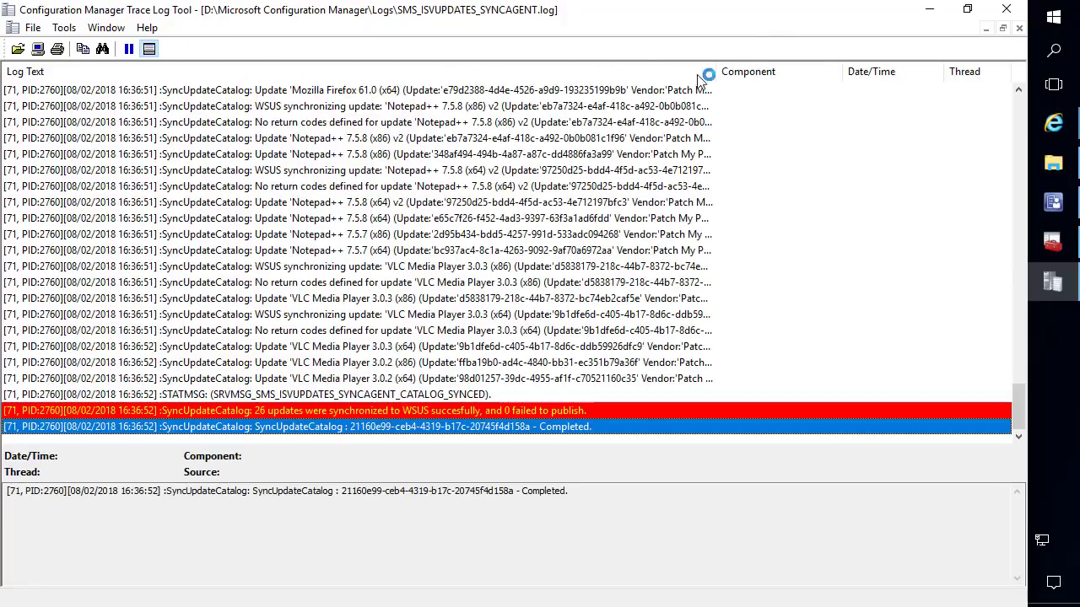
Examine SMS_ISVUPDATES_SYNCAGENT.log for the trial catalog download, added certificates and updates synchronized to WSUS, and minimize the log.
scroll(451, 253, up, 20)
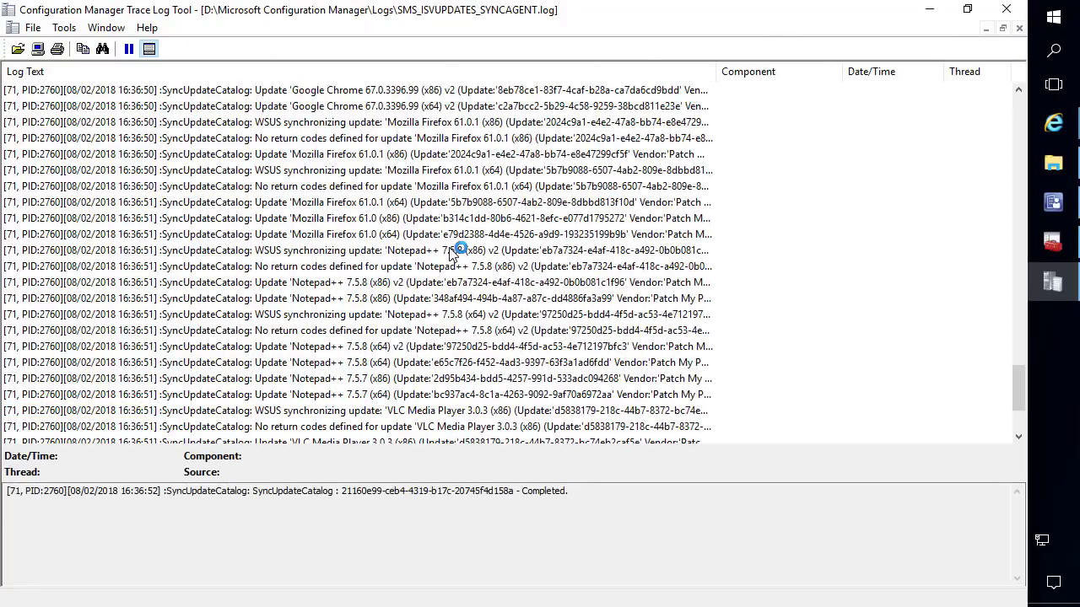
scroll(452, 251, up, 20)
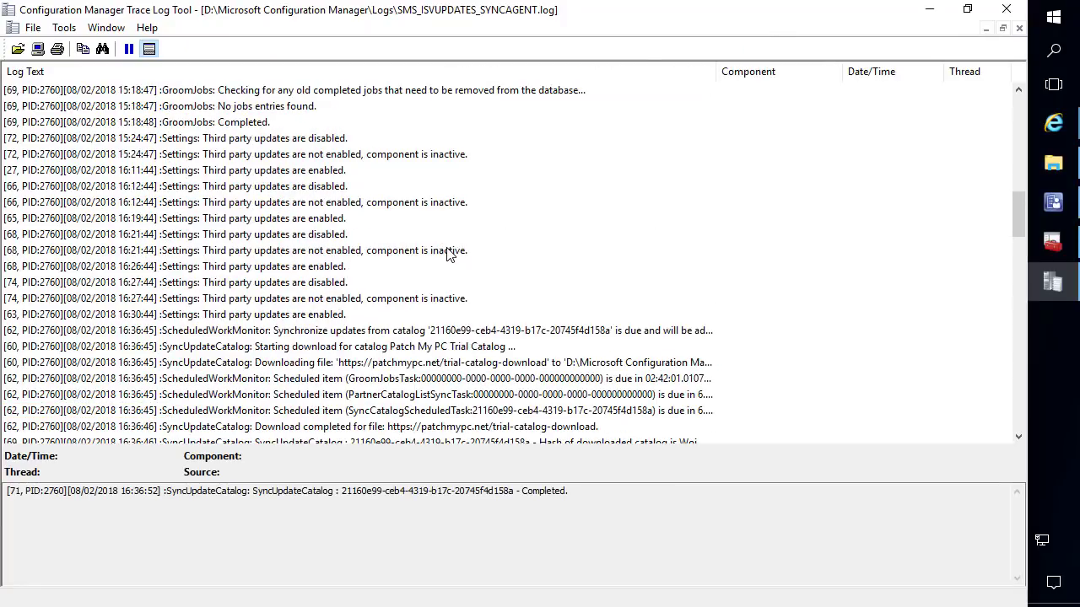
scroll(440, 215, up, 3)
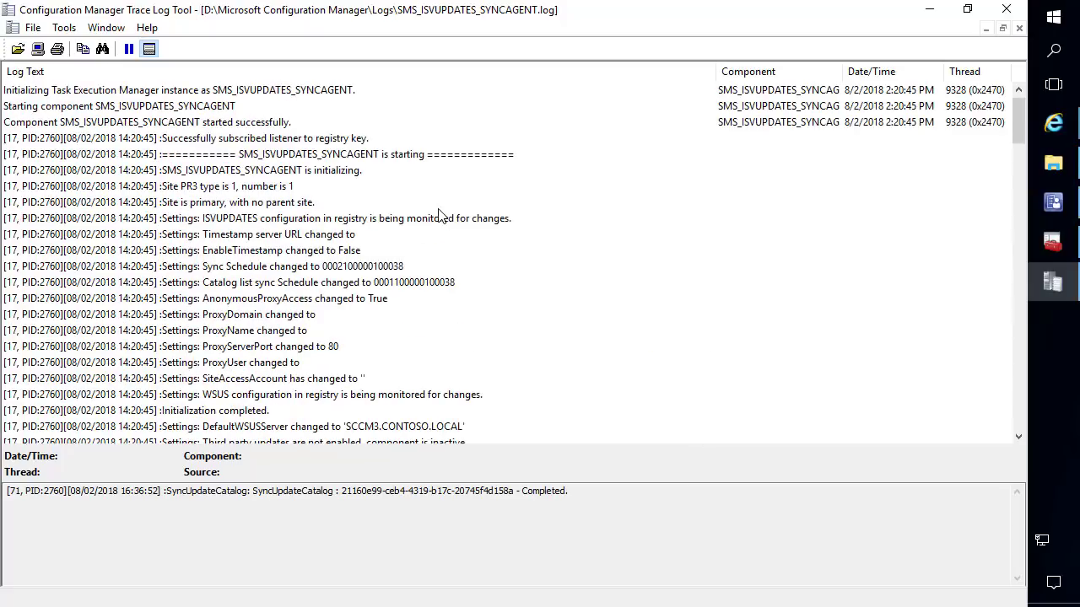
scroll(384, 236, down, 8)
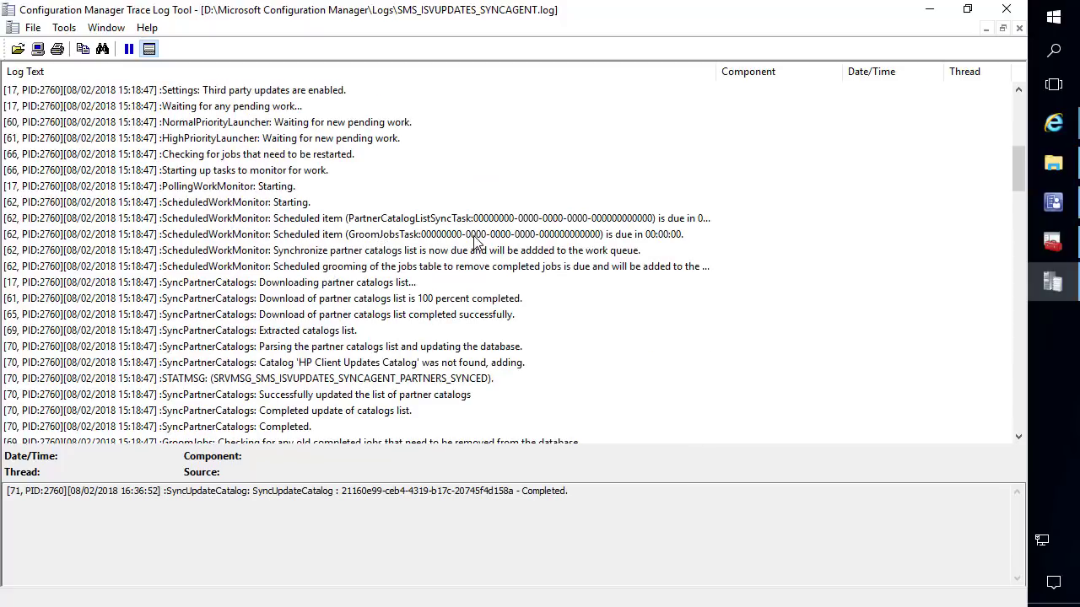
scroll(474, 243, down, 10)
click(466, 282)
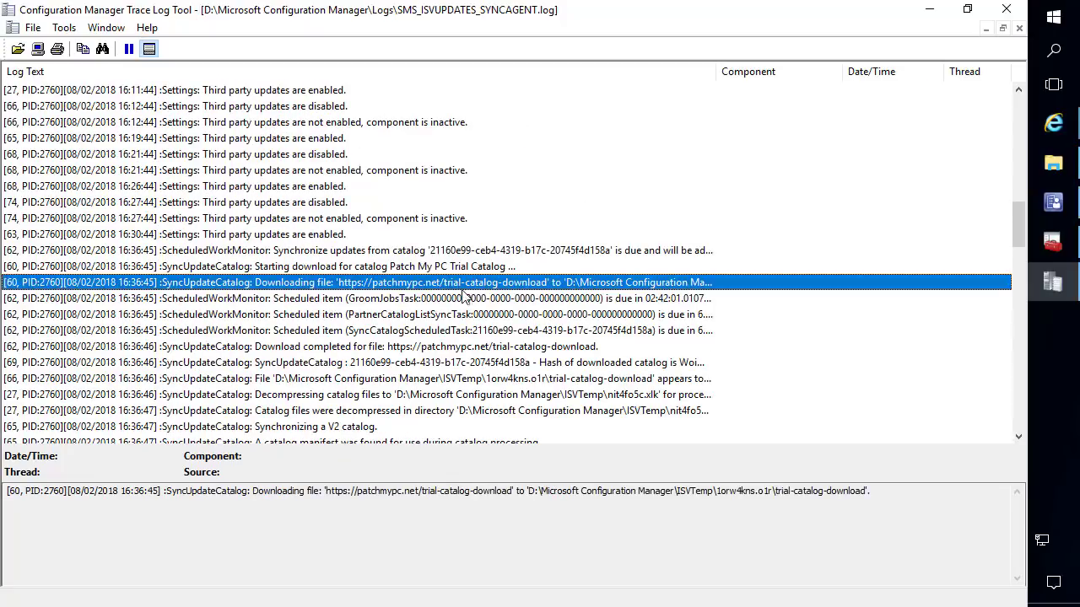
click(491, 299)
scroll(491, 304, down, 5)
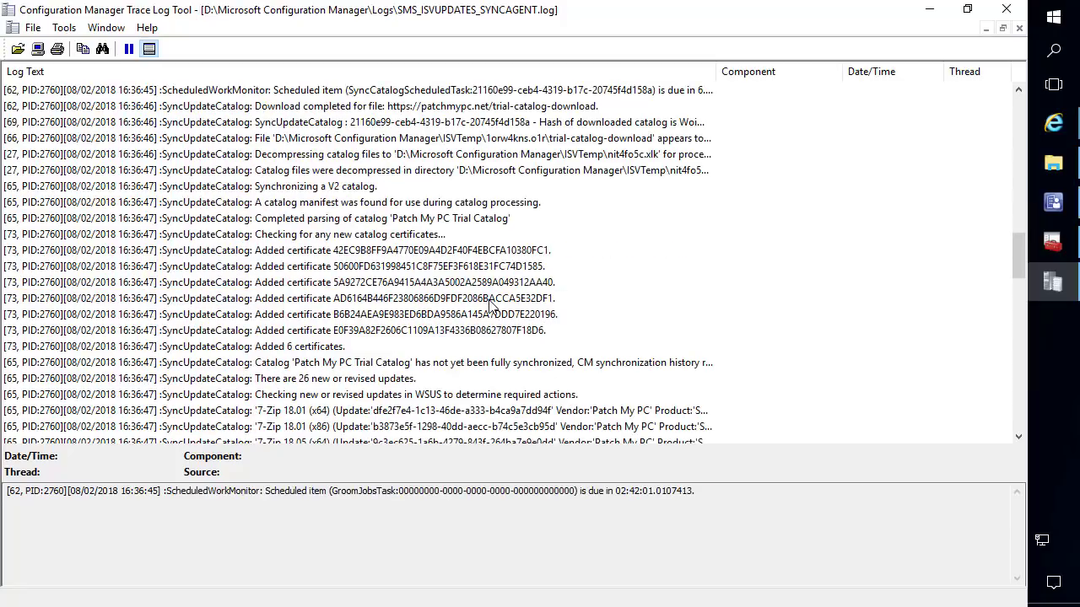
scroll(377, 214, down, 4)
click(363, 217)
scroll(362, 216, down, 12)
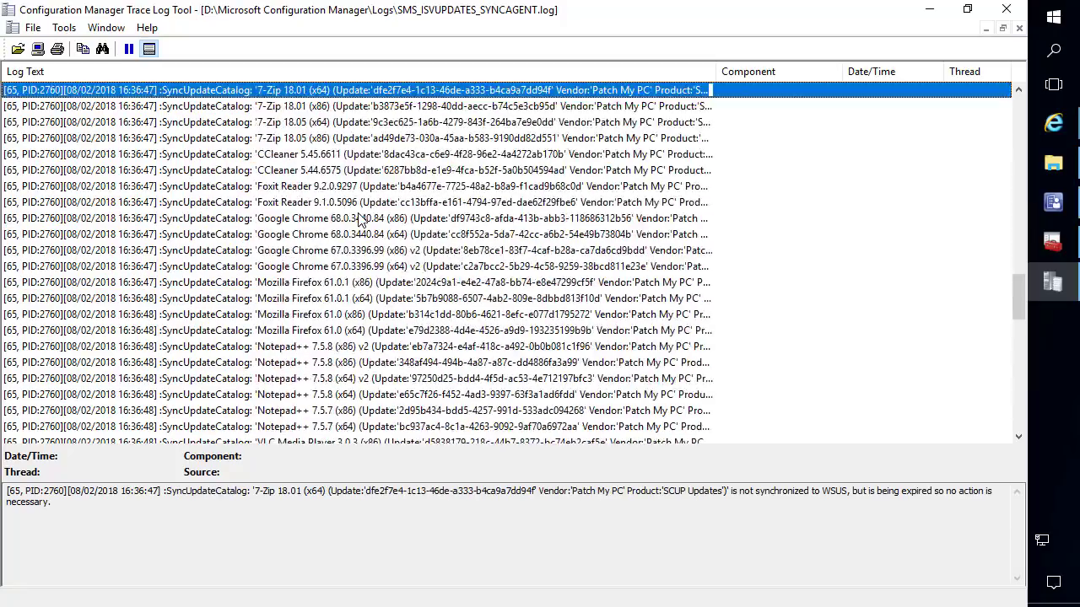
scroll(362, 218, down, 6)
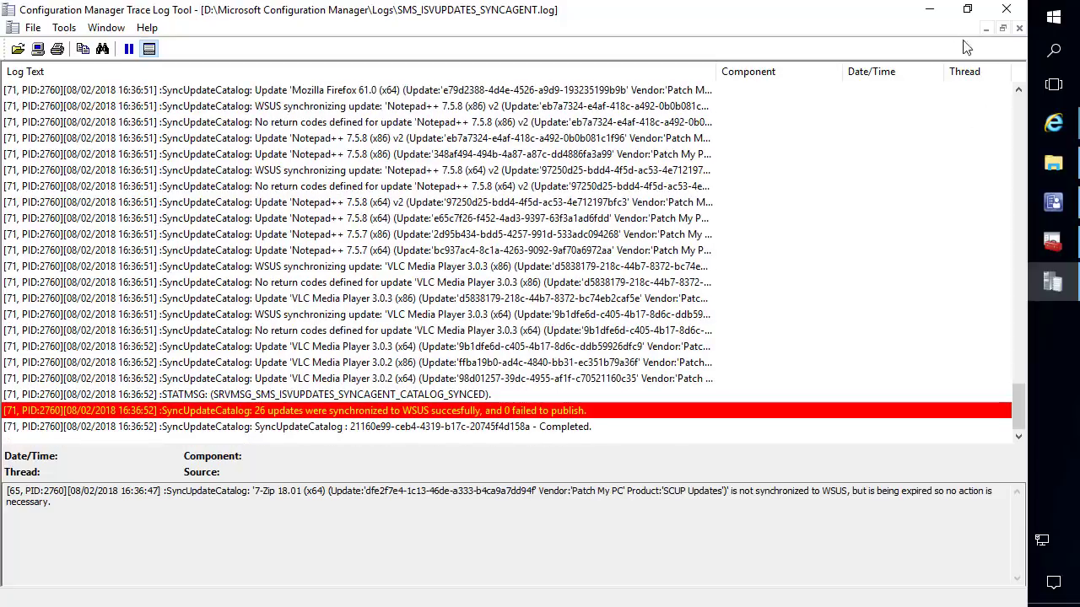
click(928, 10)
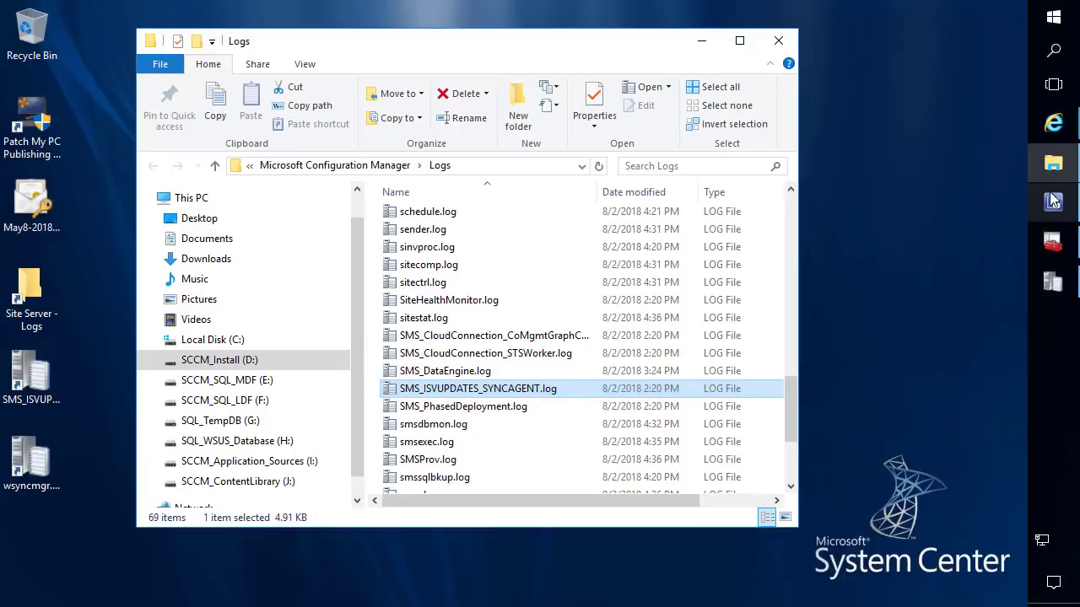
Switch to the Configuration Manager console and run Synchronize Software Updates for All Software Updates, confirming the prompt.
click(1053, 203)
right_click(89, 245)
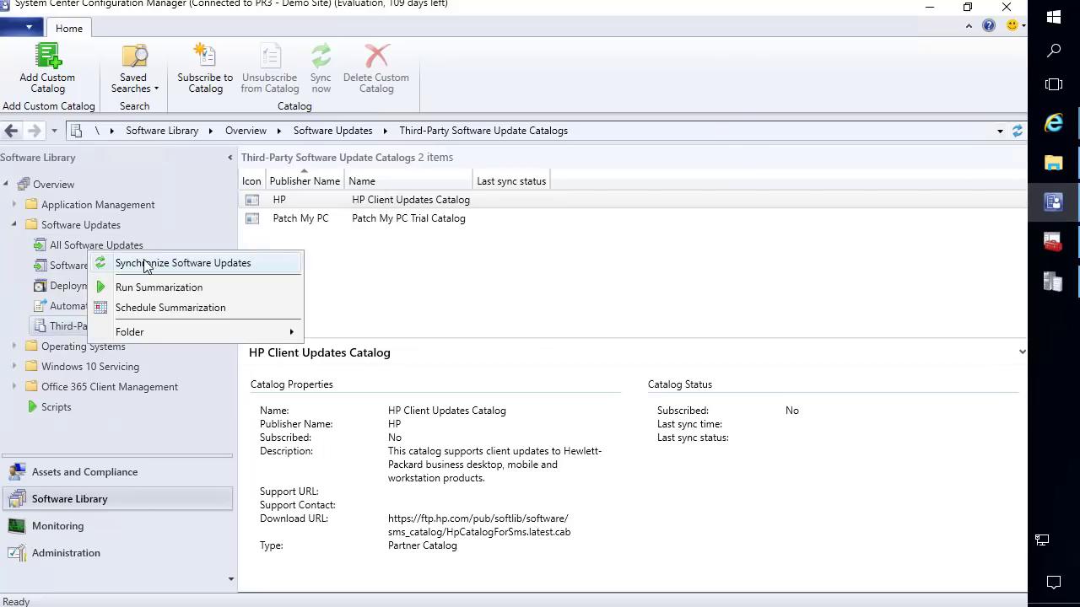
click(147, 263)
click(579, 412)
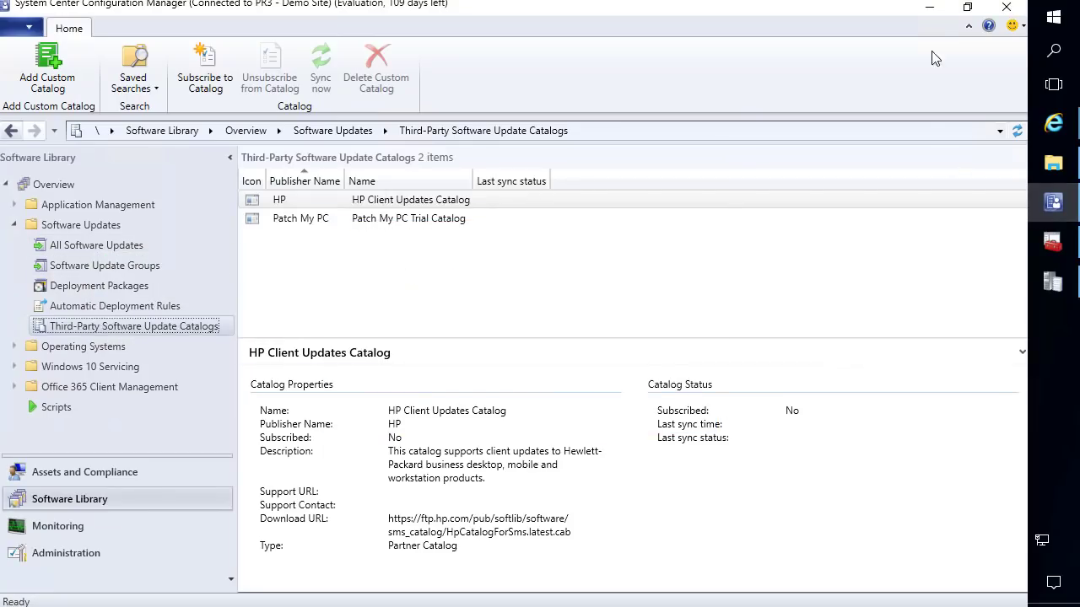
Minimize the console and open wsyncmgr.log from the desktop to monitor the software update synchronization.
click(929, 7)
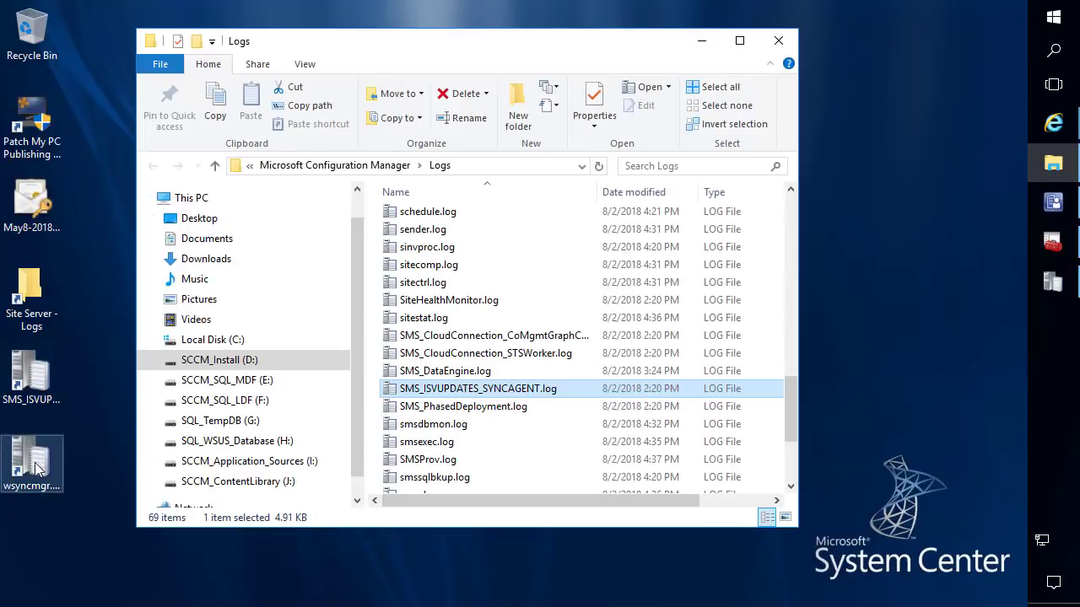
double_click(36, 469)
click(752, 55)
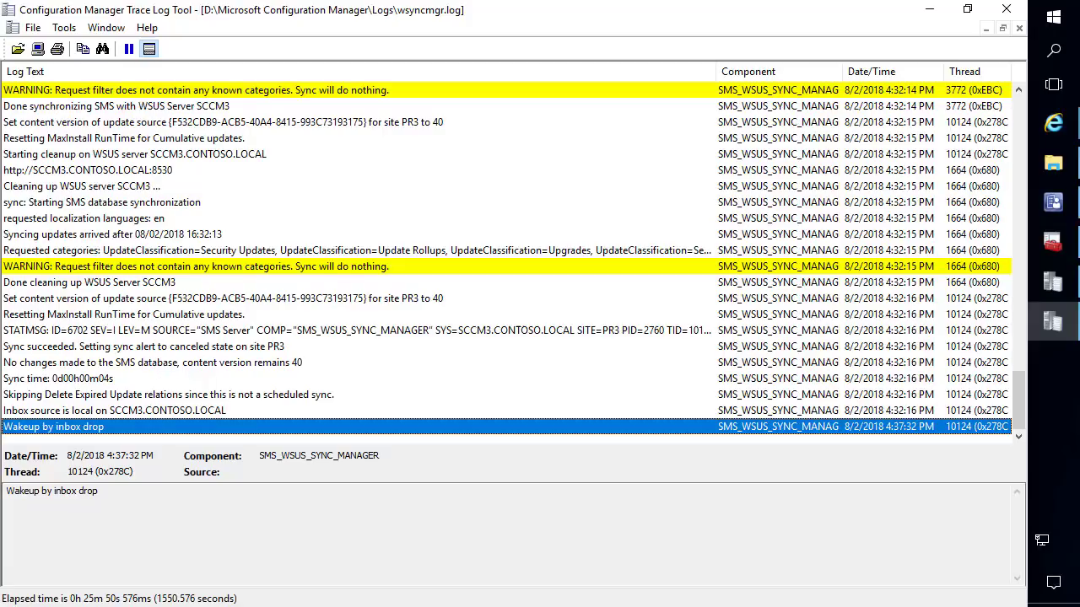
Return to the Configuration Manager console and open the Software Update Point component properties for PR3 - Demo Site.
click(1053, 203)
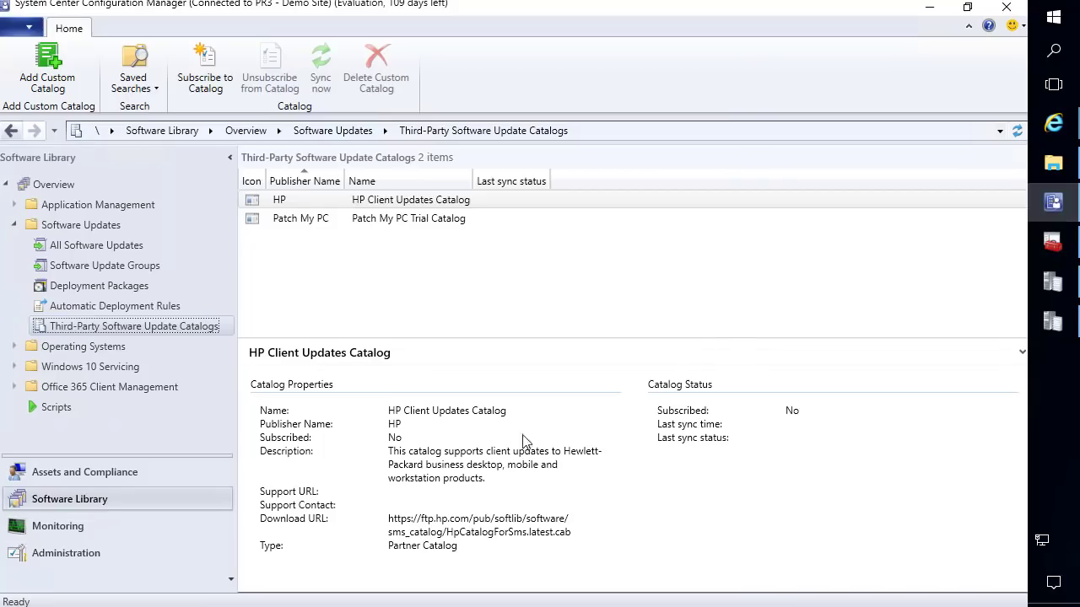
click(96, 555)
click(115, 285)
click(333, 223)
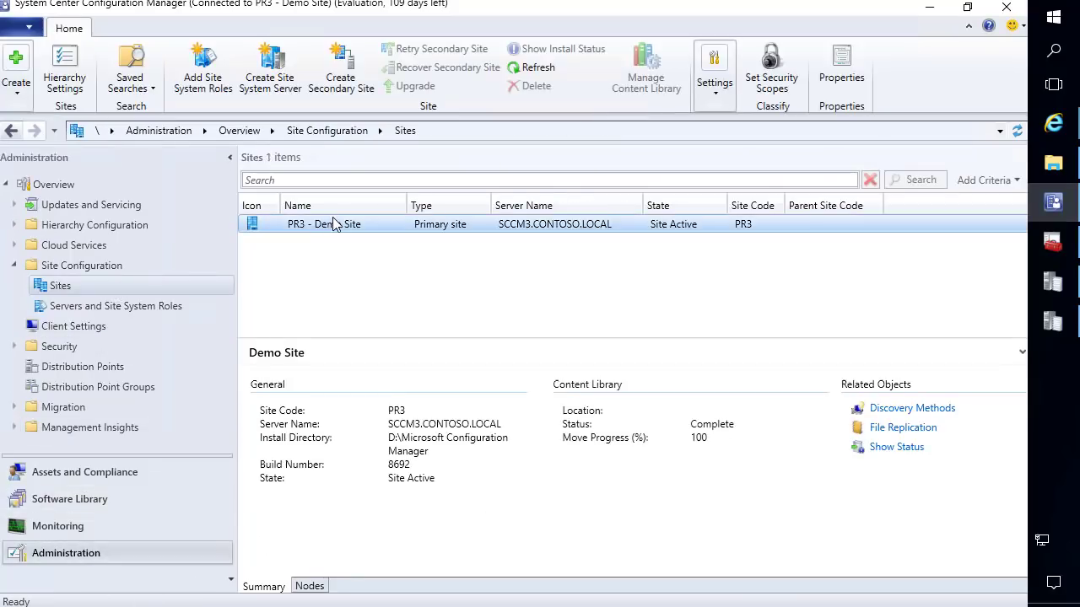
right_click(332, 226)
mouse_move(247, 441)
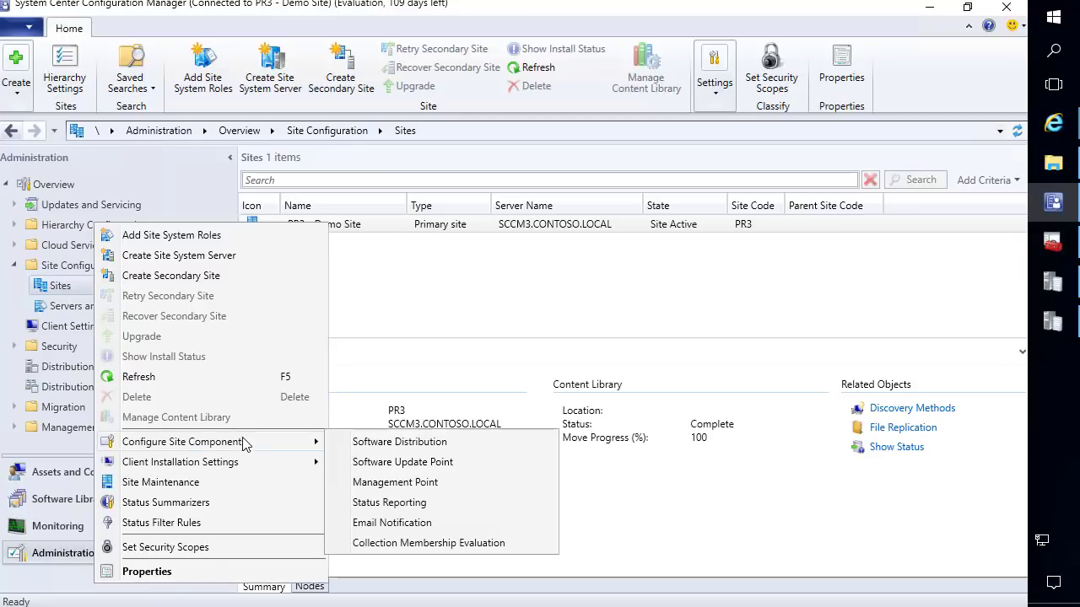
click(414, 461)
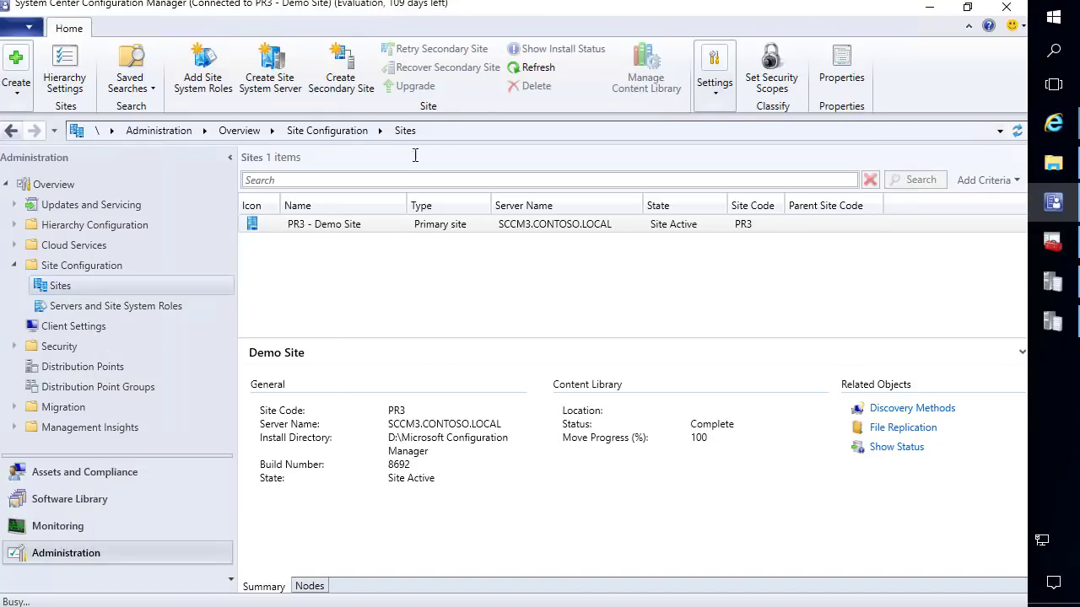
Enable the Patch My PC product category, including SCUP Updates, for synchronization and save the component properties.
click(476, 97)
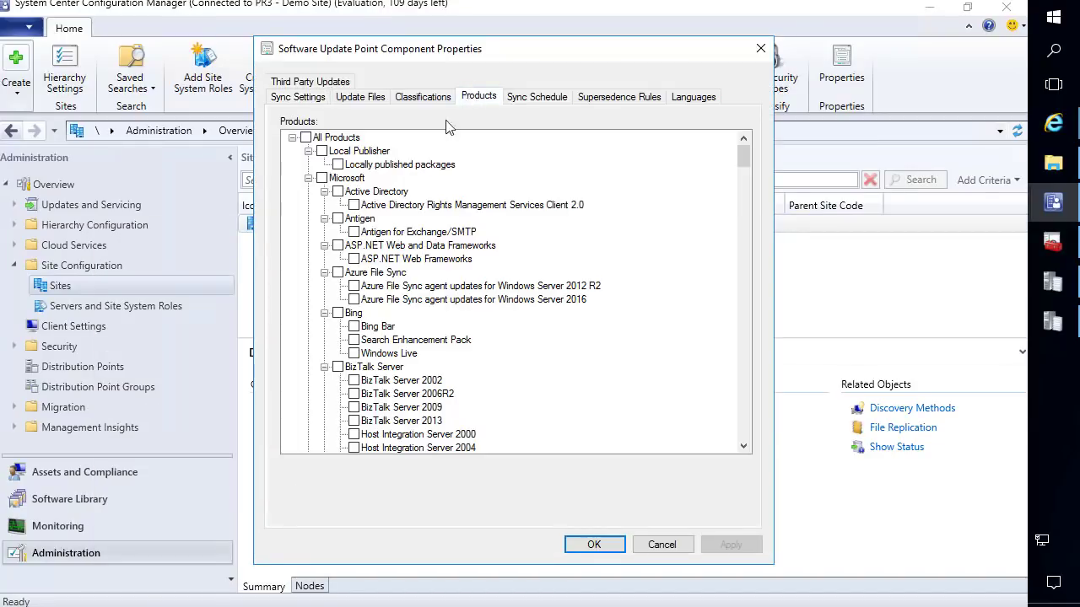
click(309, 178)
click(322, 191)
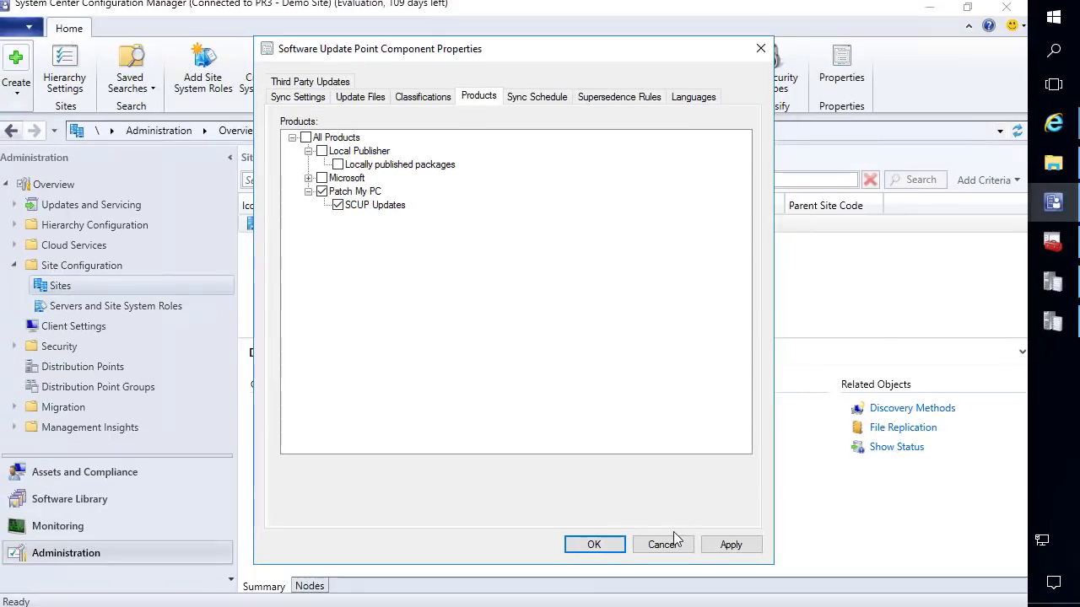
click(593, 544)
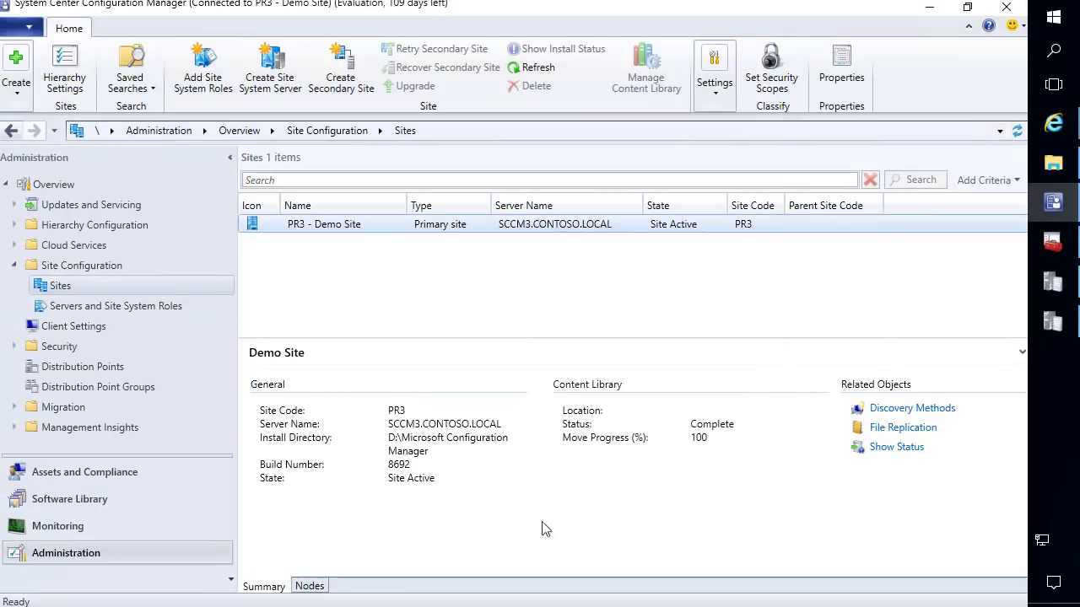
Go to All Software Updates in the Software Library and start another software update synchronization, confirming the prompt.
click(109, 499)
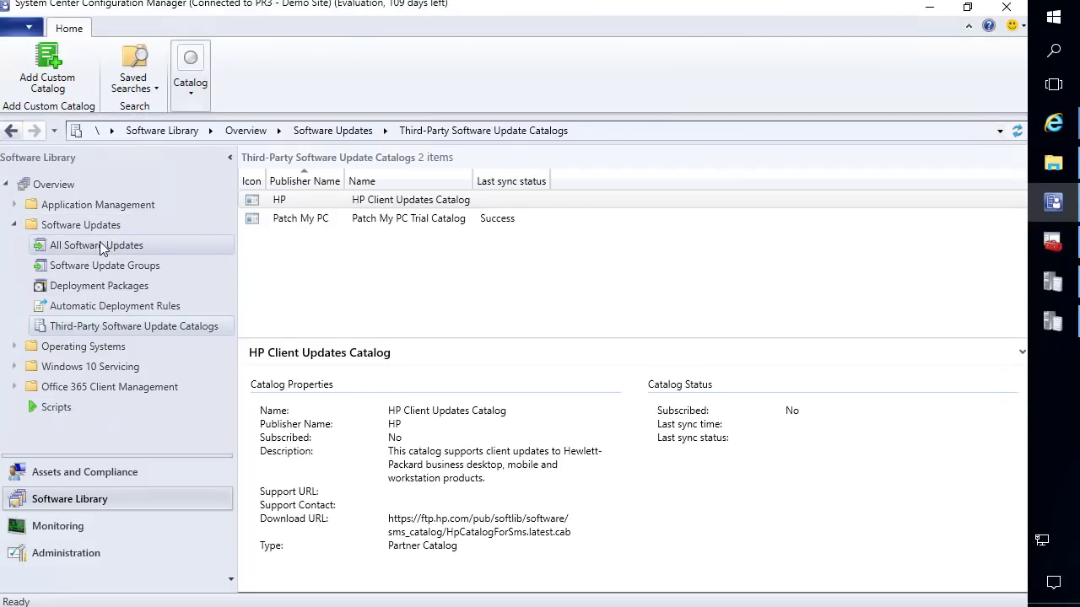
click(99, 247)
right_click(99, 246)
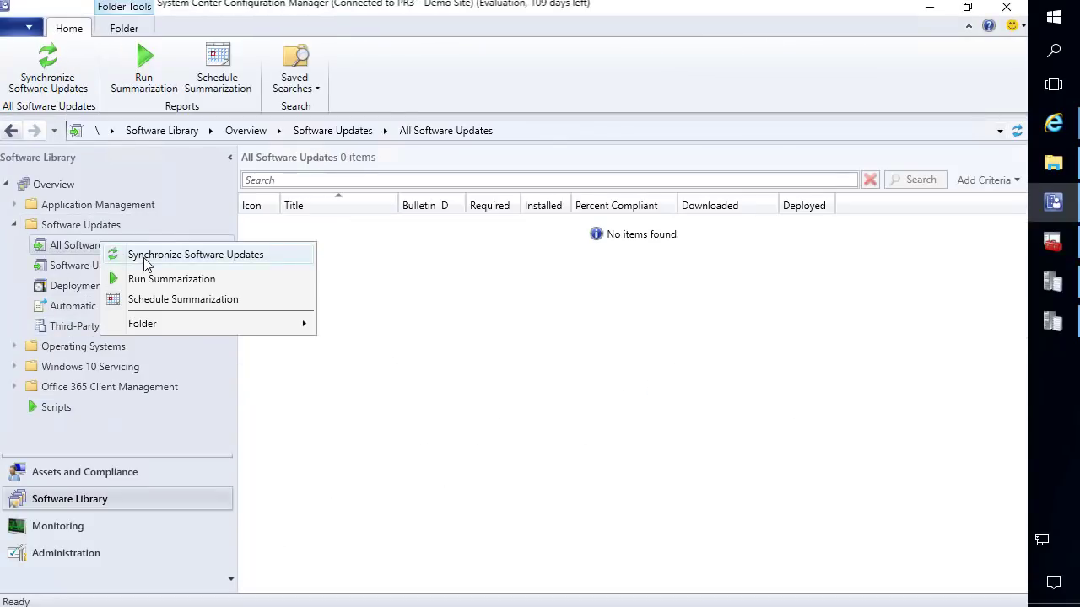
click(146, 258)
click(588, 418)
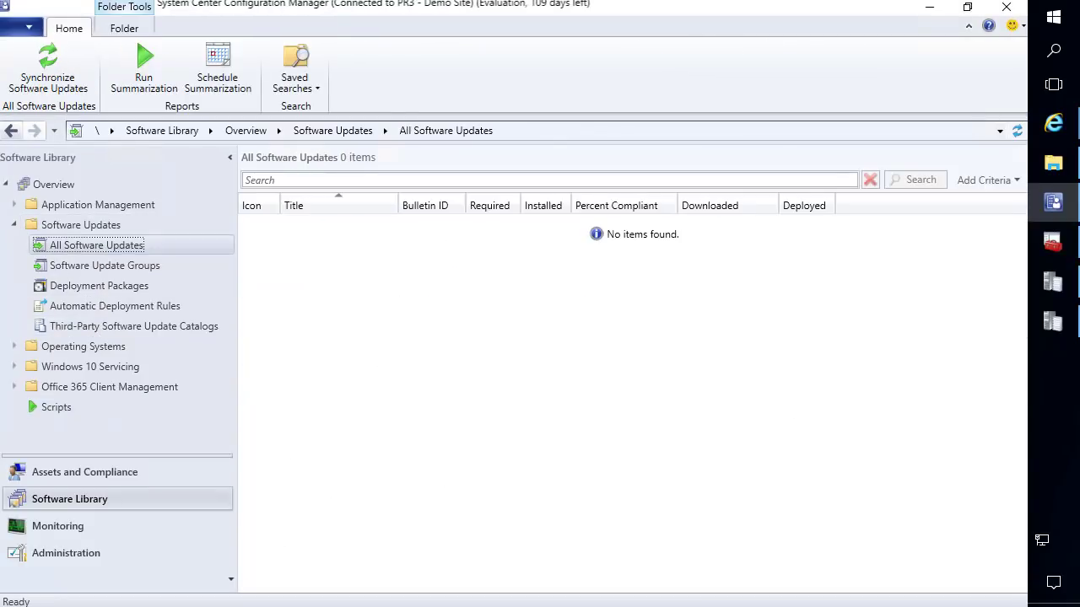
Switch to wsyncmgr.log, examine the entries for individual third-party updates being synchronized, and minimize the log.
click(1052, 321)
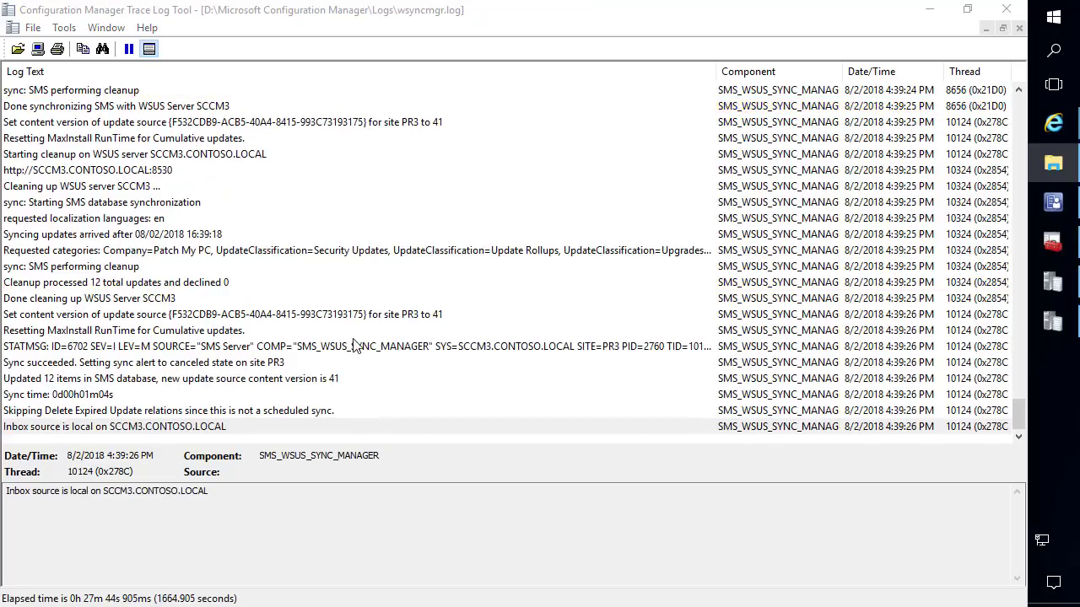
click(308, 318)
scroll(269, 278, up, 3)
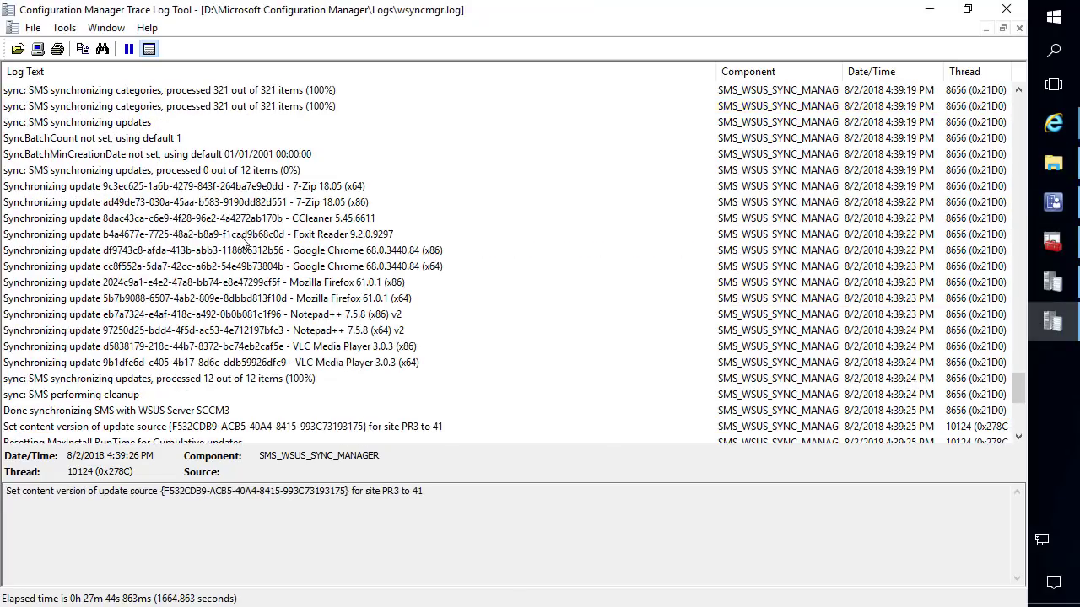
click(261, 188)
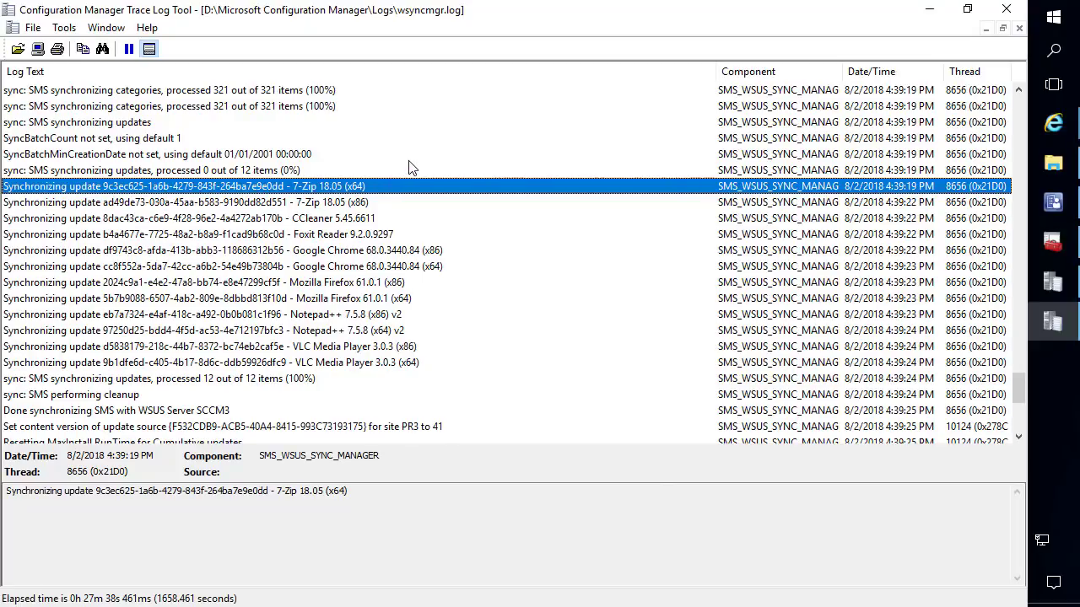
click(929, 8)
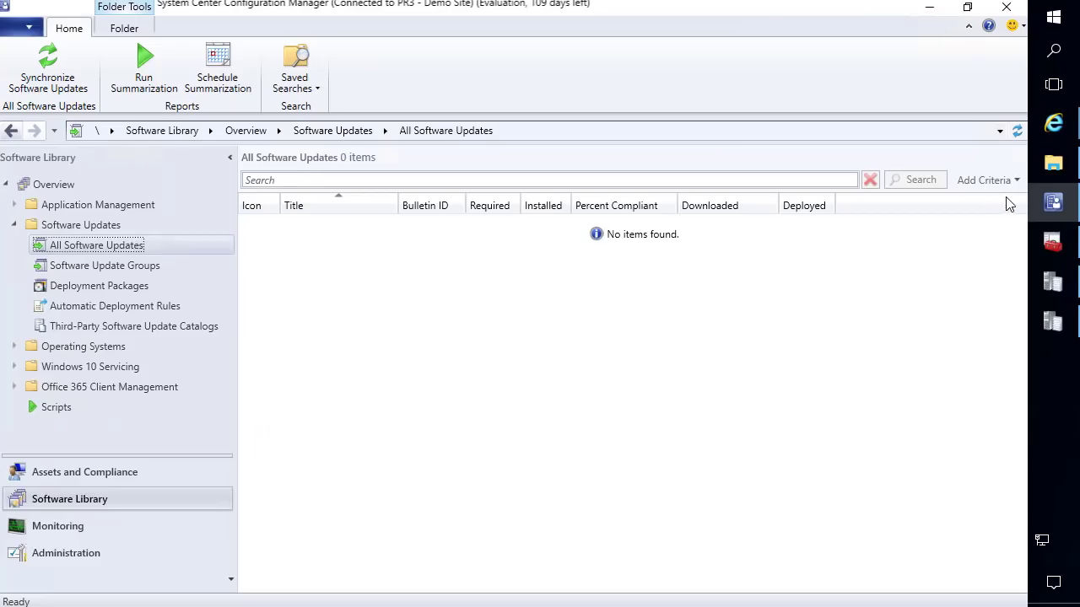
Refresh the All Software Updates list and widen its Title column to show the full update names.
click(1016, 131)
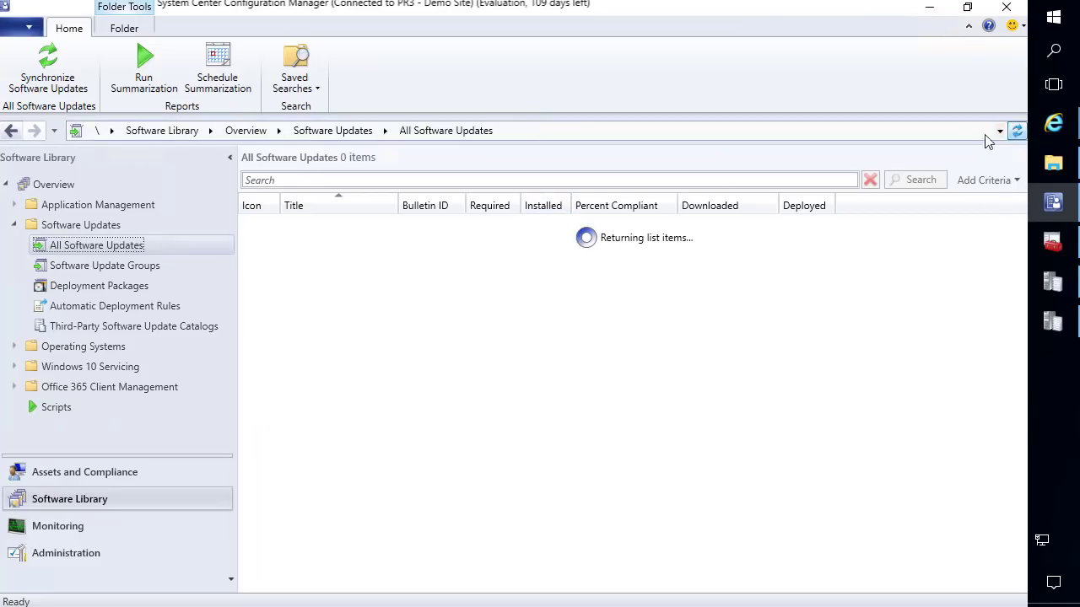
drag(395, 205, 475, 207)
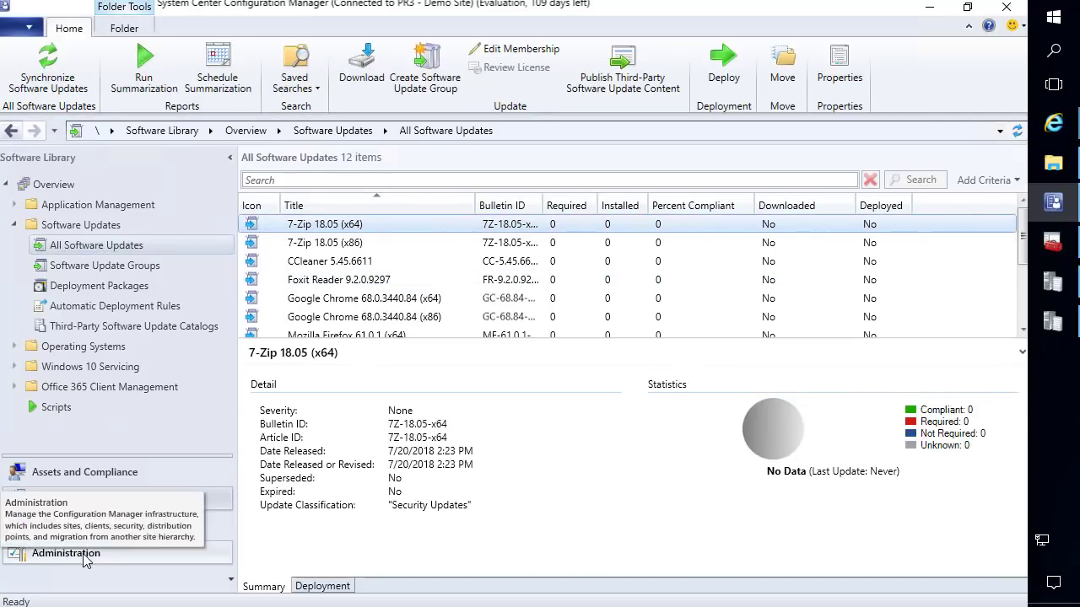
Go to Third-Party Software Update Catalogs, select the HP Client Updates Catalog, and widen the Name column.
click(160, 327)
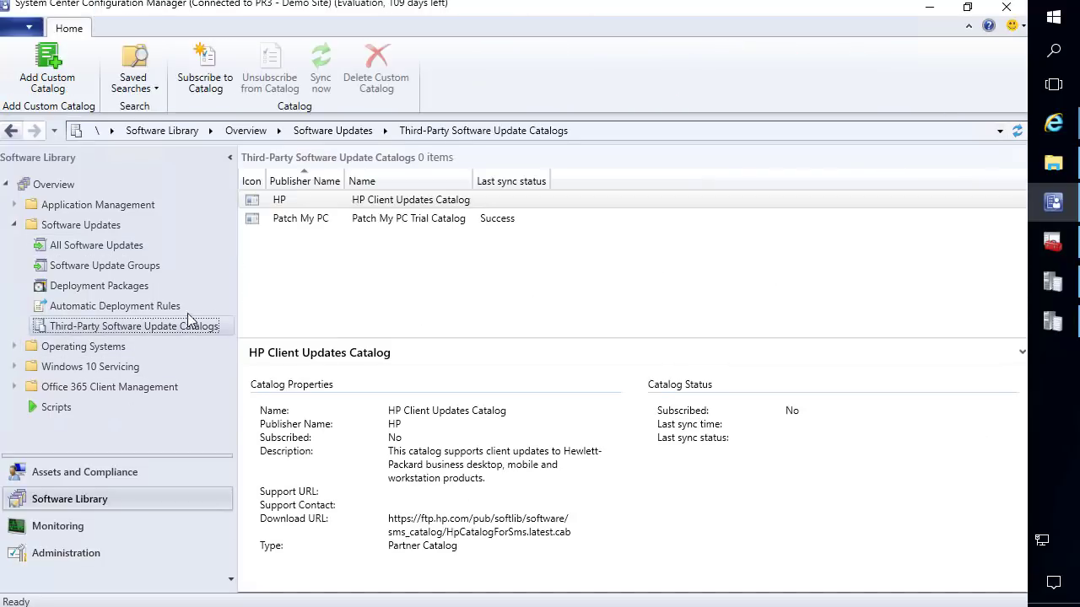
click(434, 203)
drag(474, 182, 498, 184)
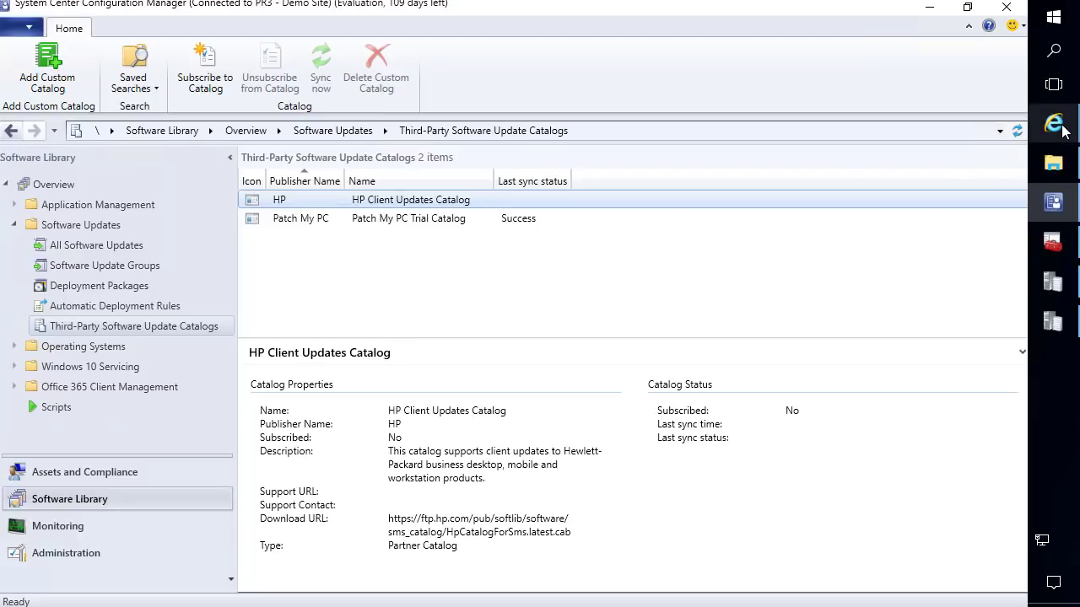
Switch to the Patch My PC product selection article in Internet Explorer and examine how &product=oraclejava is appended to the catalog URL.
mouse_move(1061, 129)
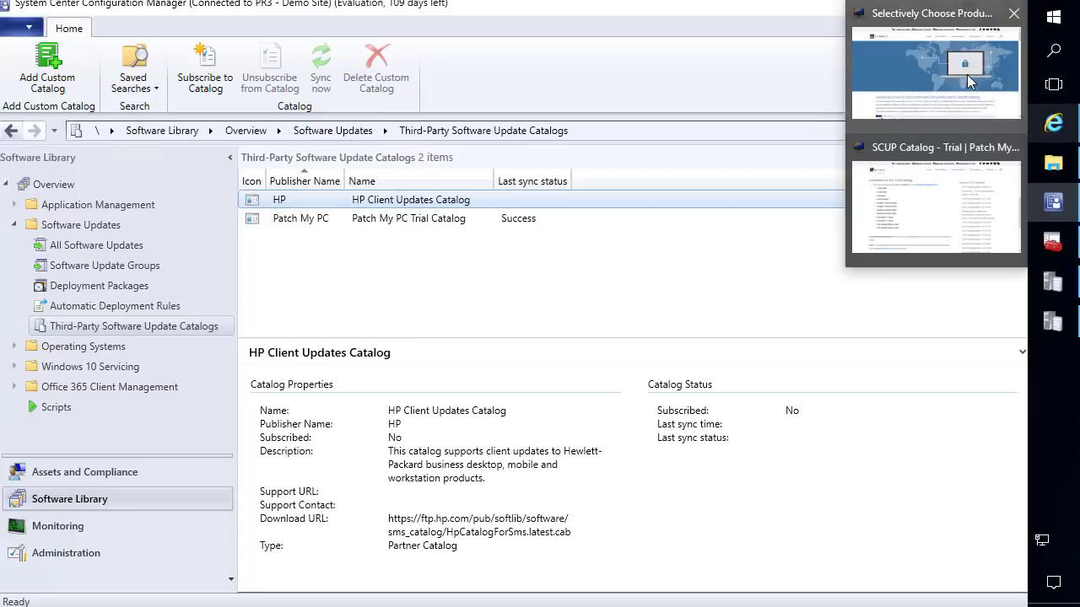
click(934, 67)
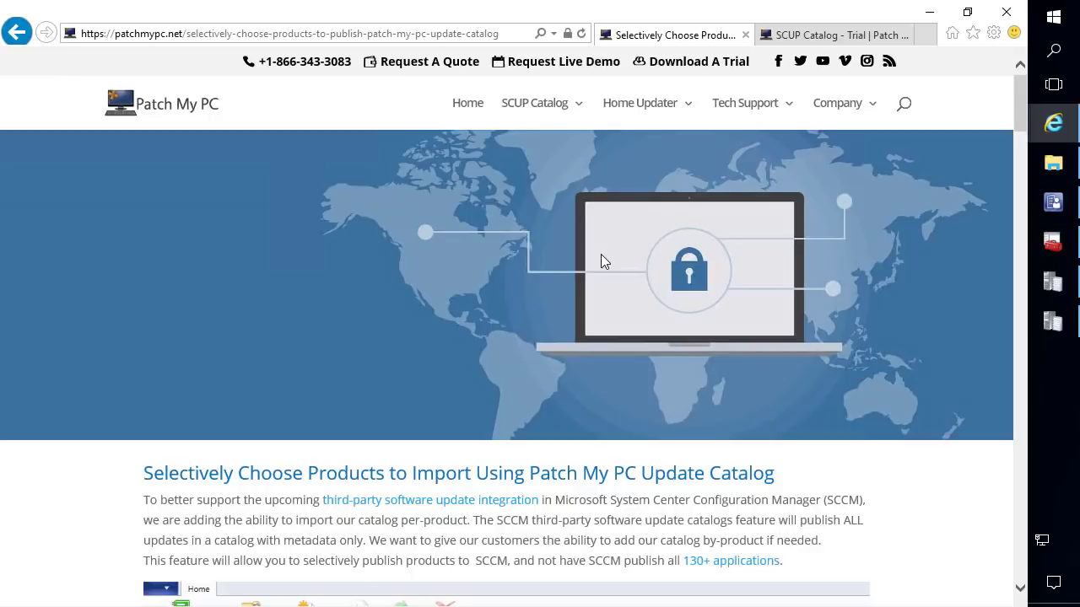
scroll(514, 329, down, 5)
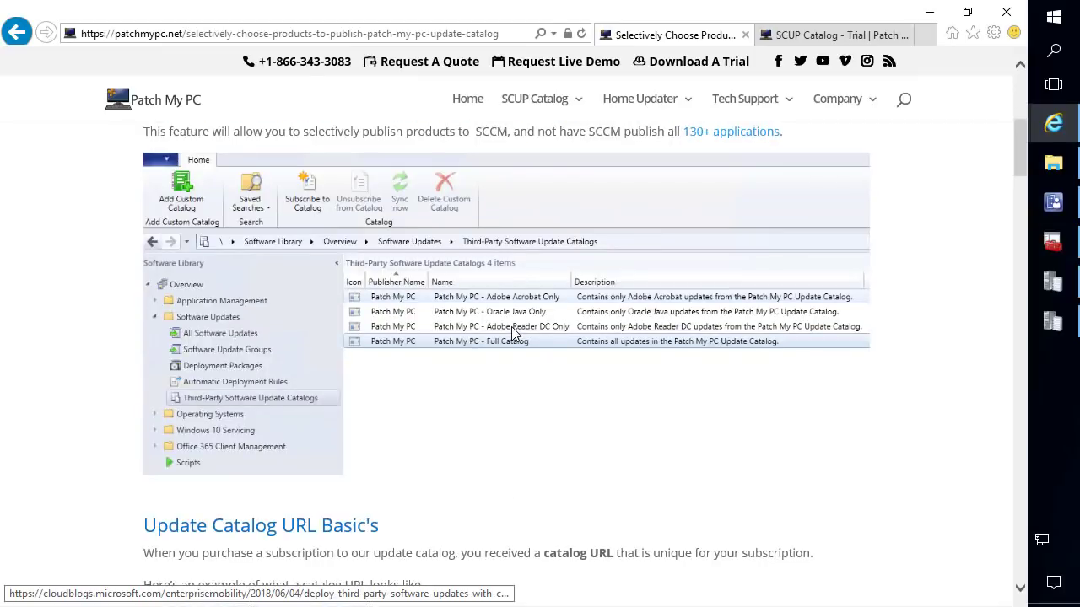
scroll(512, 333, down, 2)
scroll(675, 439, down, 3)
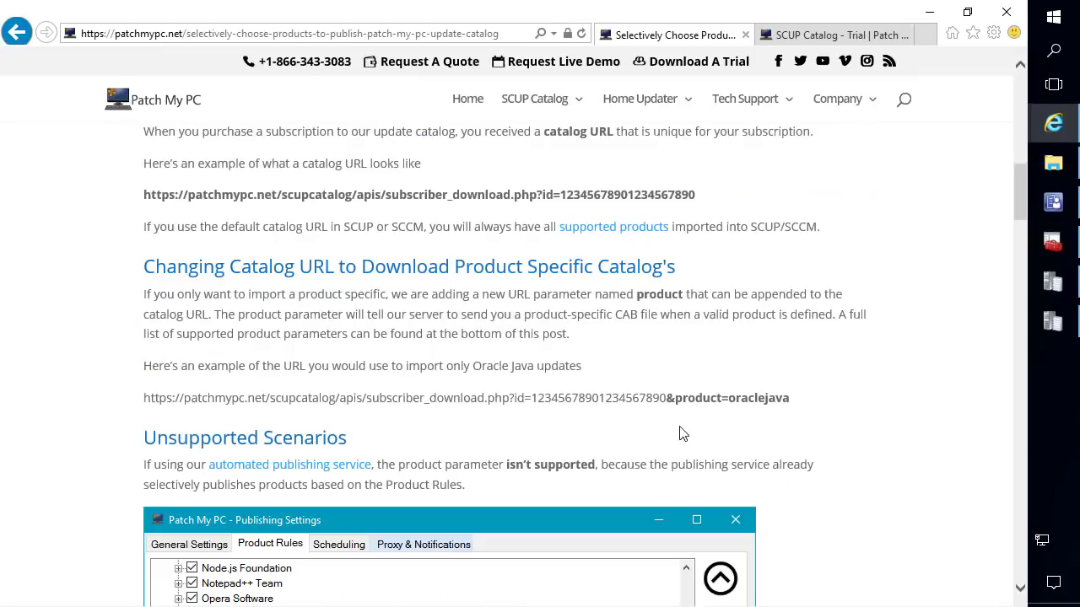
drag(793, 400, 667, 403)
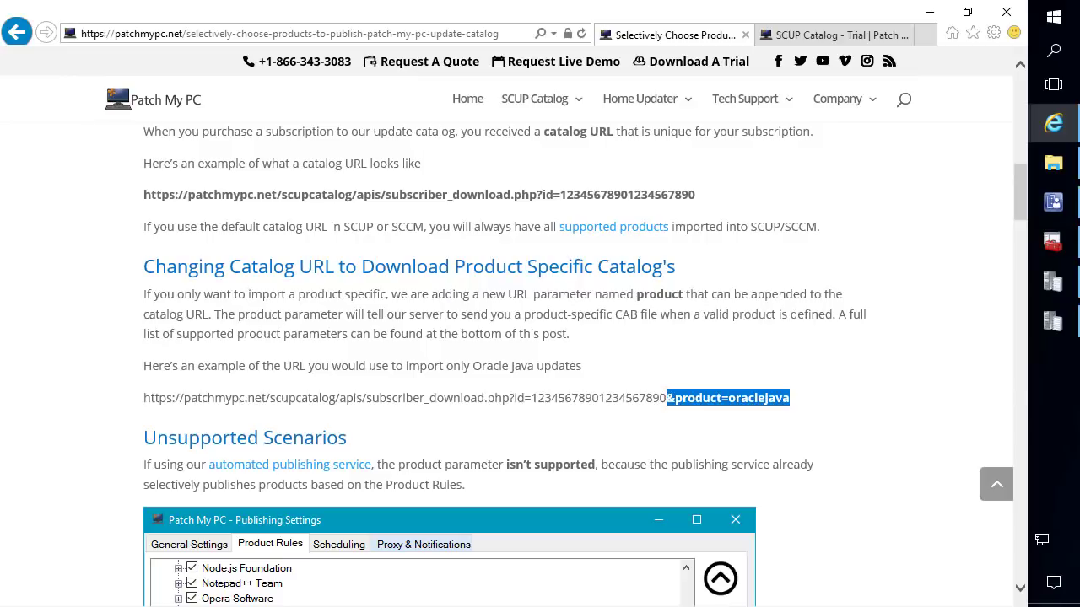
click(678, 348)
Examine the article's list of supported product parameters, and minimize the browser to return to the Configuration Manager console.
scroll(614, 354, down, 15)
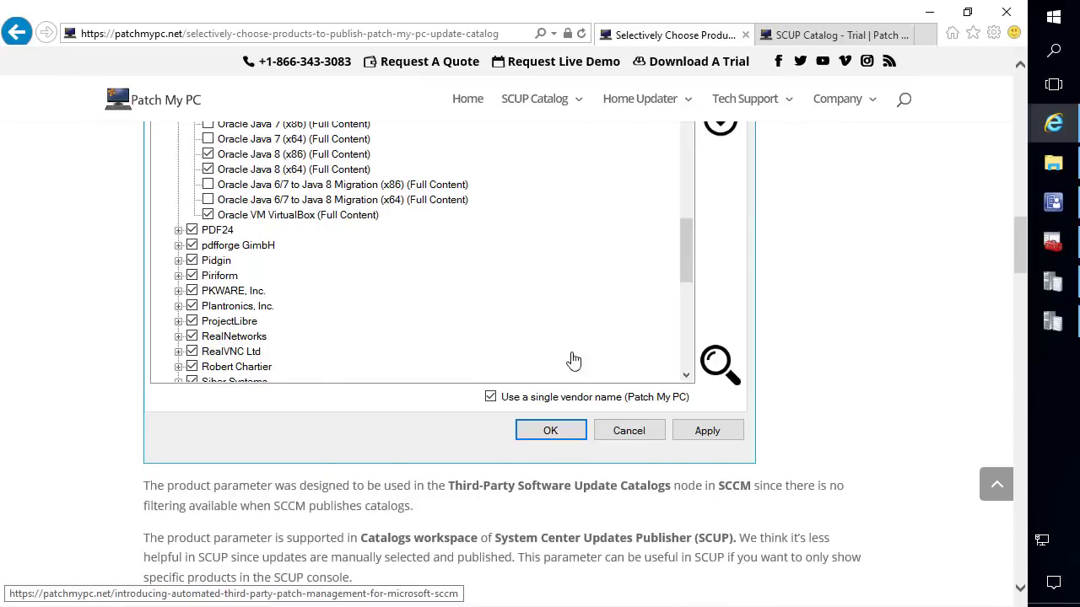
drag(138, 195, 263, 368)
scroll(217, 273, down, 3)
click(262, 369)
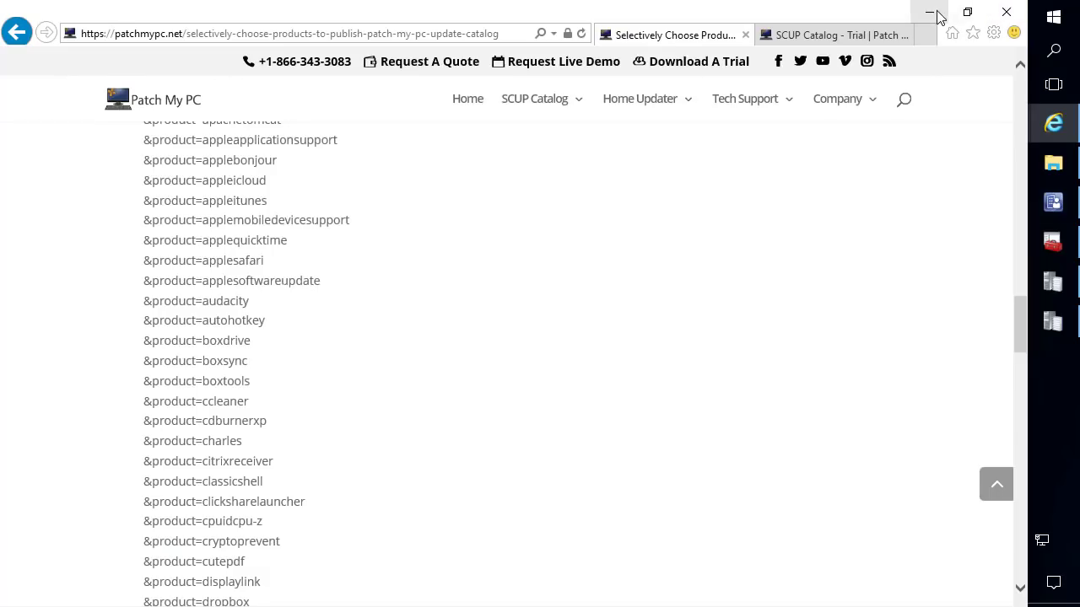
click(933, 13)
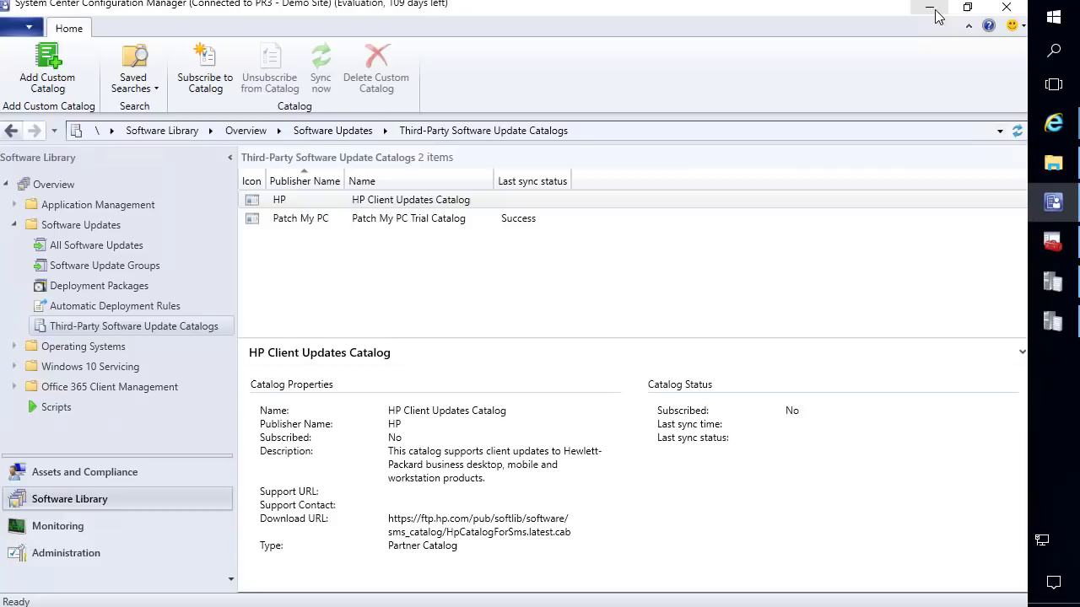
Start adding a custom third-party catalog and paste the subscription-specific download URL ending in &product=oraclejava.
right_click(124, 329)
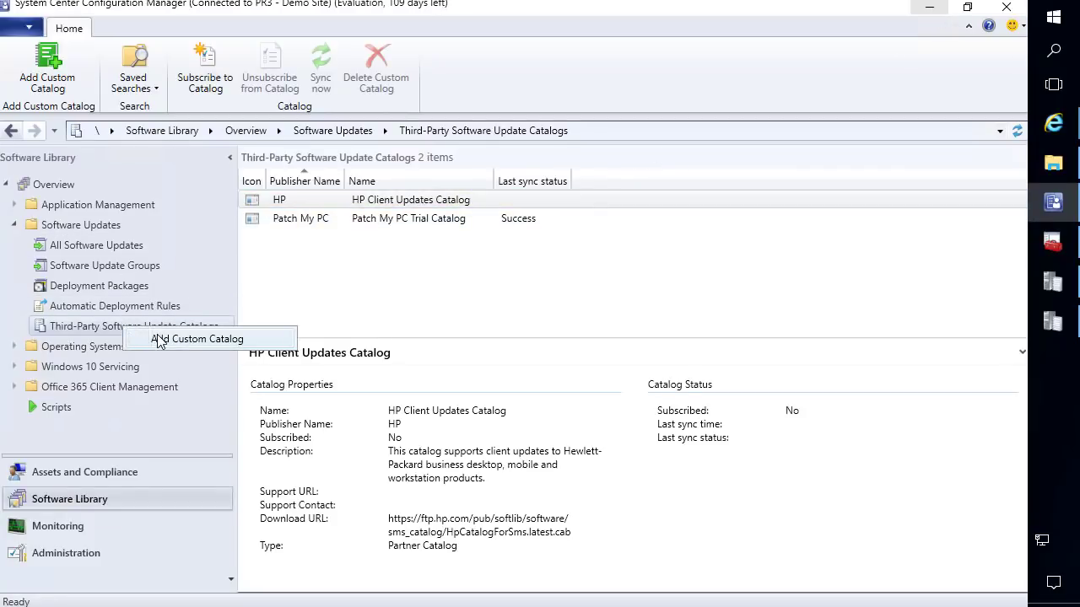
click(158, 340)
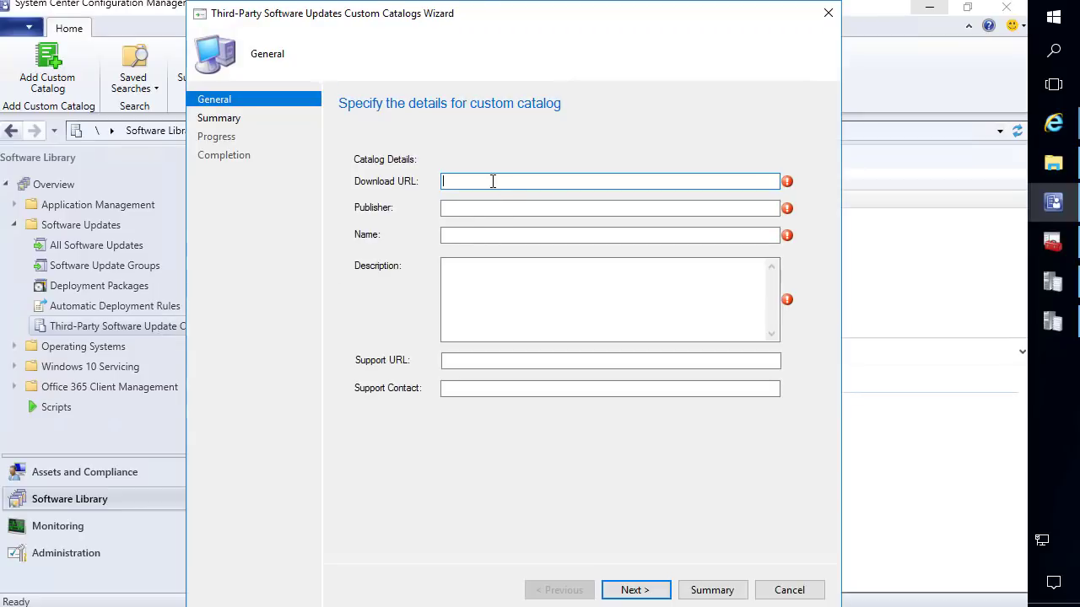
key(ctrl+v)
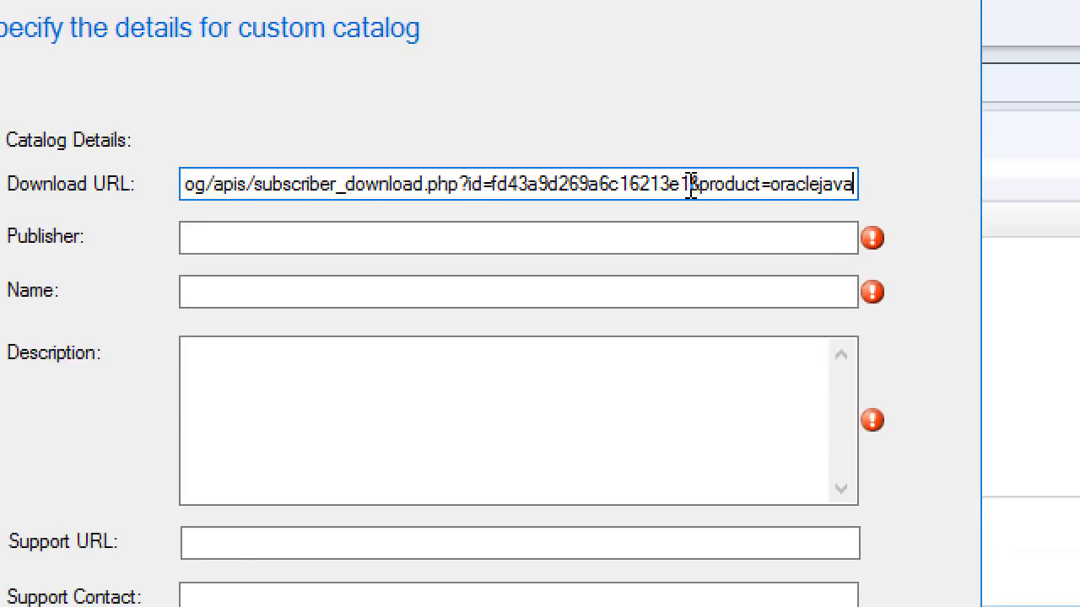
Cut the &product=oraclejava parameter from the end of the download URL and paste it back in.
drag(691, 187, 883, 181)
key(ctrl+c)
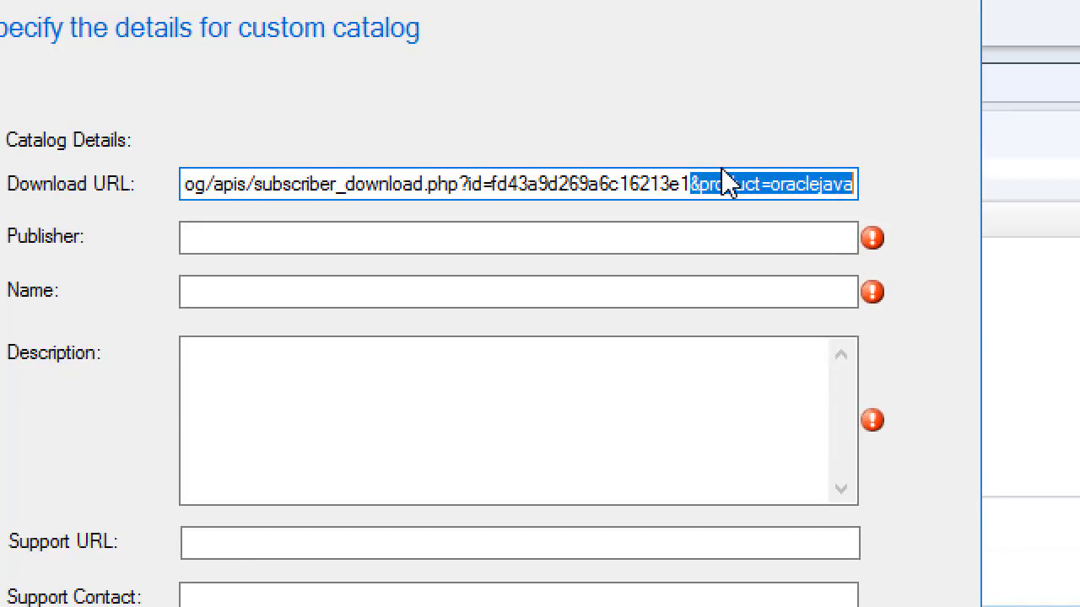
key(Delete)
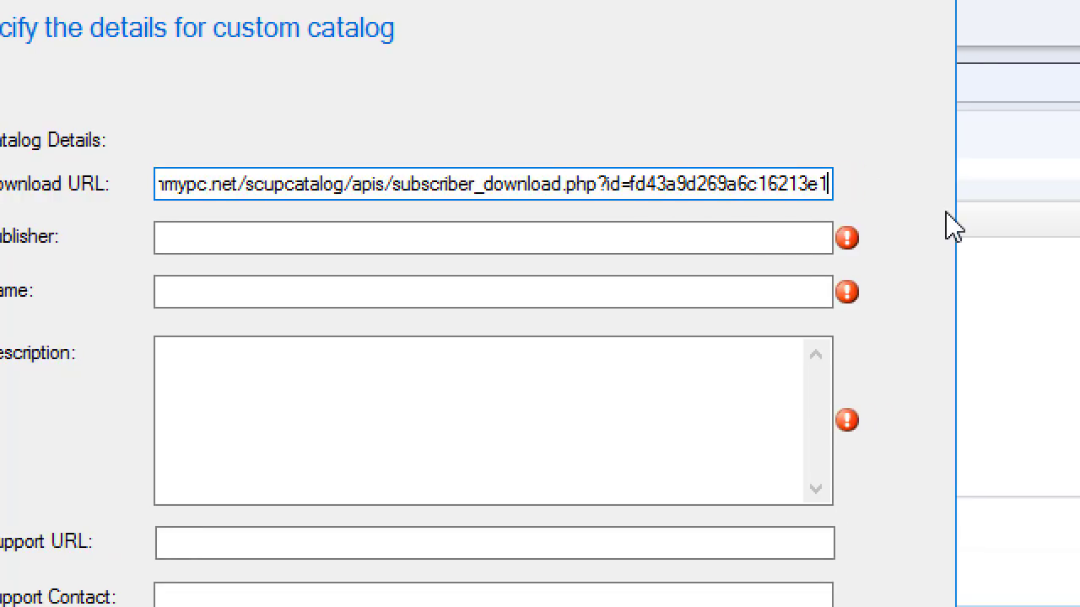
key(ctrl+v)
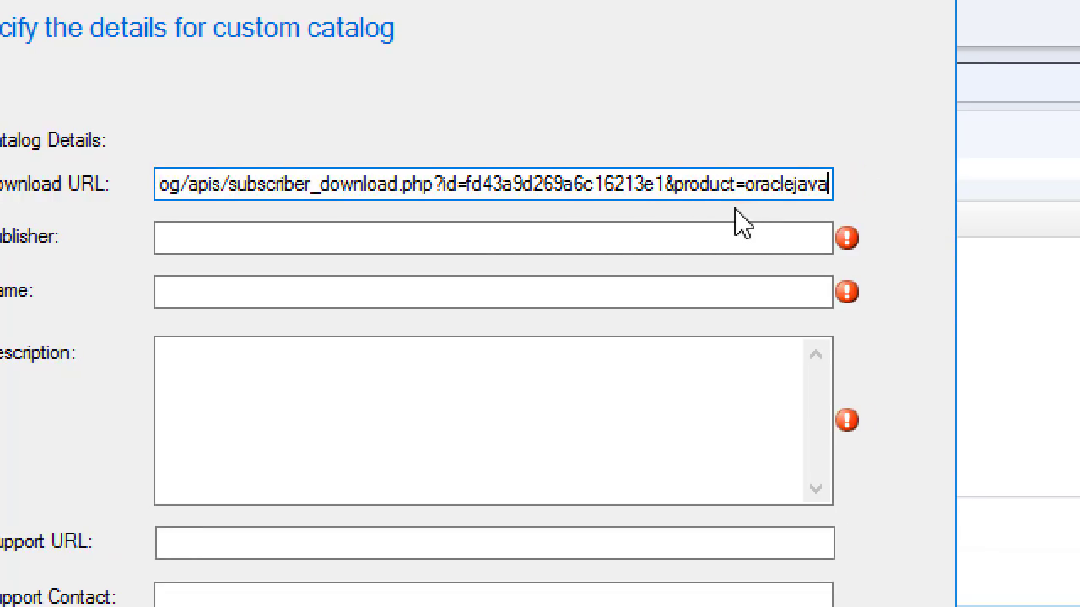
click(655, 231)
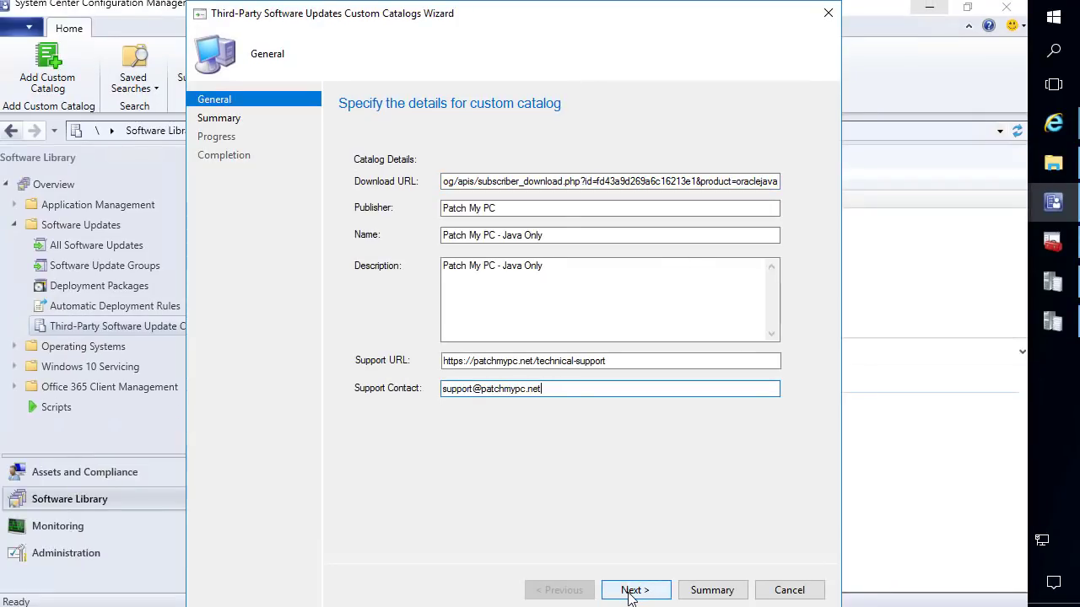
click(629, 592)
click(656, 594)
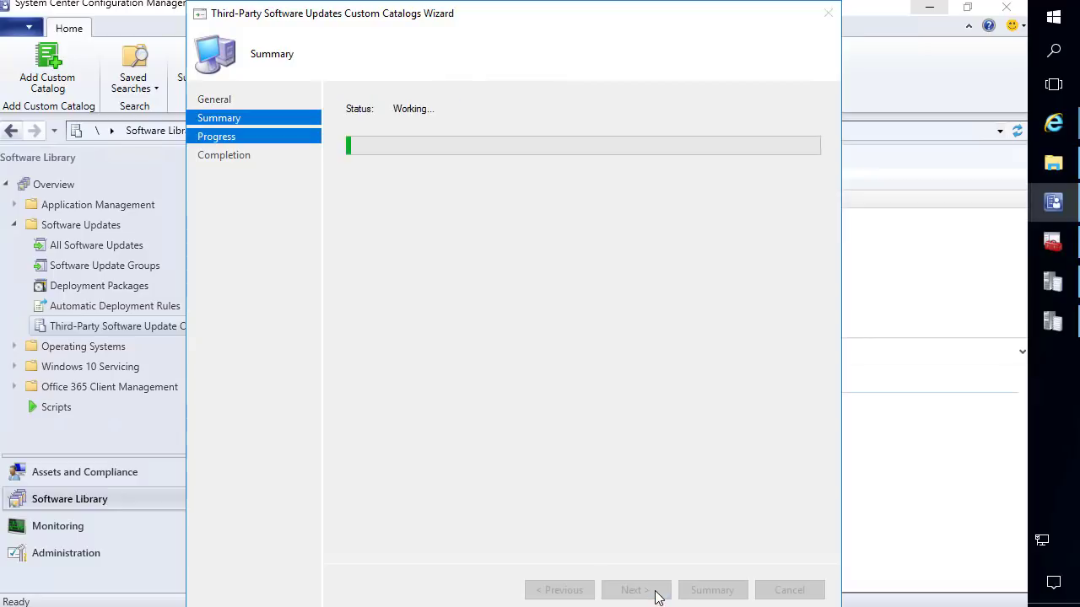
click(784, 591)
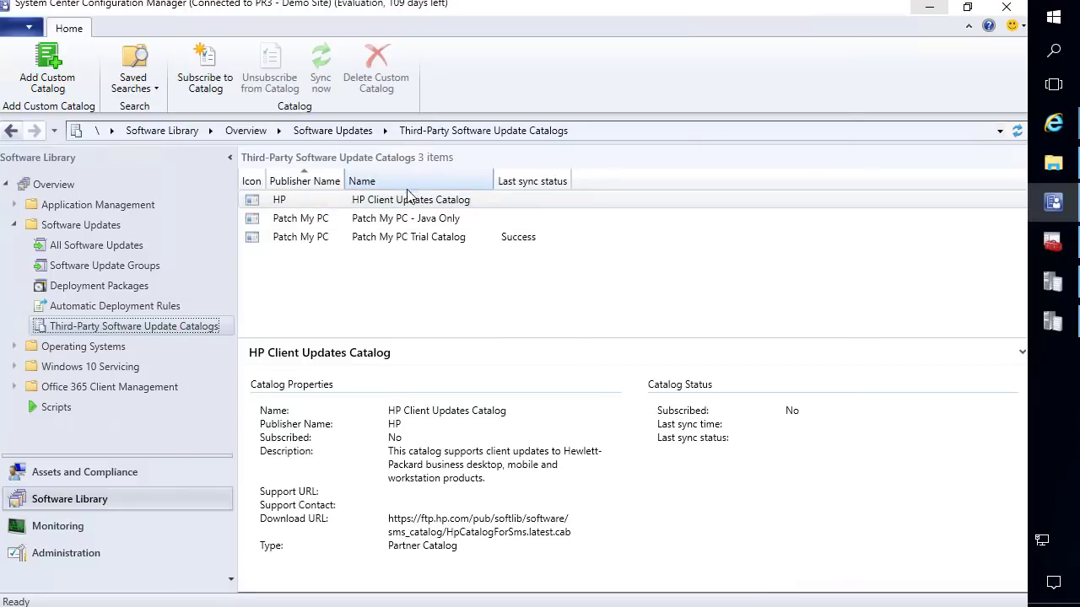
Start subscribing to the Patch My PC - Java Only catalog, download it, and proceed to the certificate approval page.
click(375, 221)
right_click(374, 223)
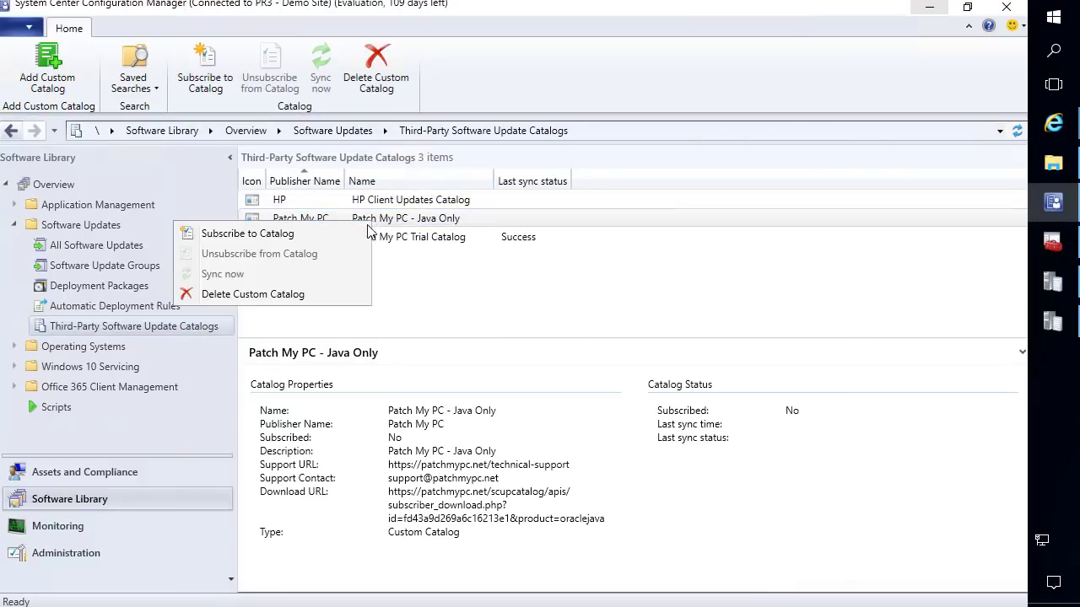
click(272, 233)
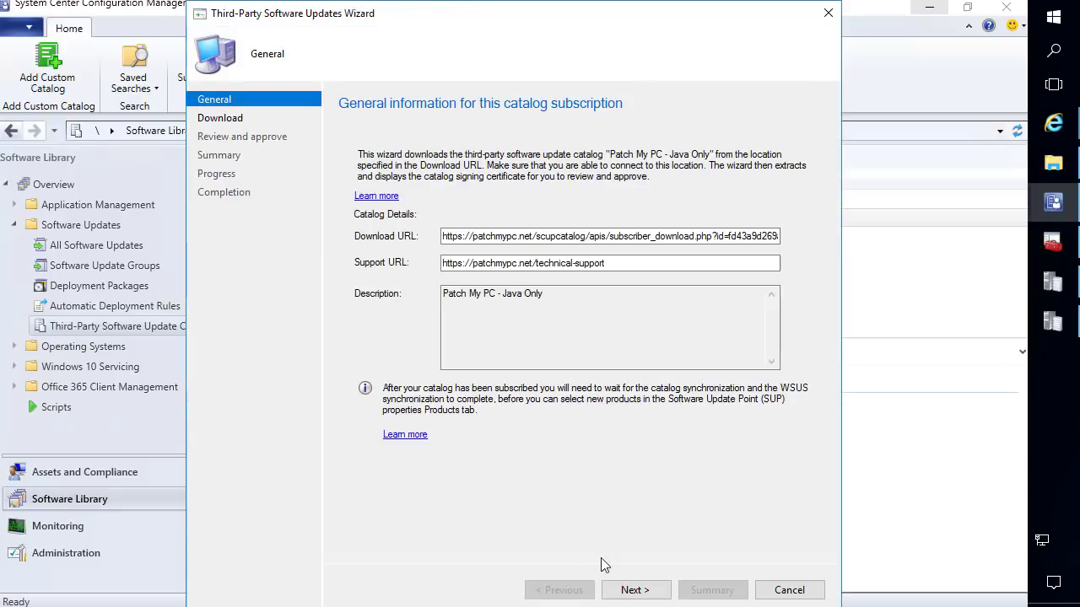
click(632, 590)
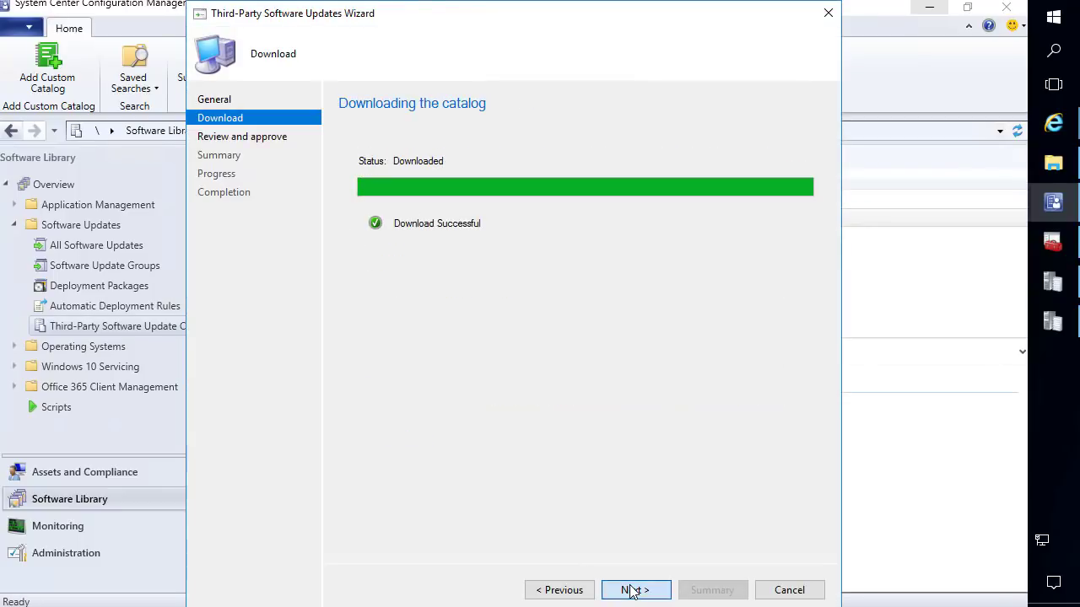
click(631, 590)
Review the catalog's signing certificate and its certification path, accept the approval message, and complete the Java Only subscription.
click(393, 248)
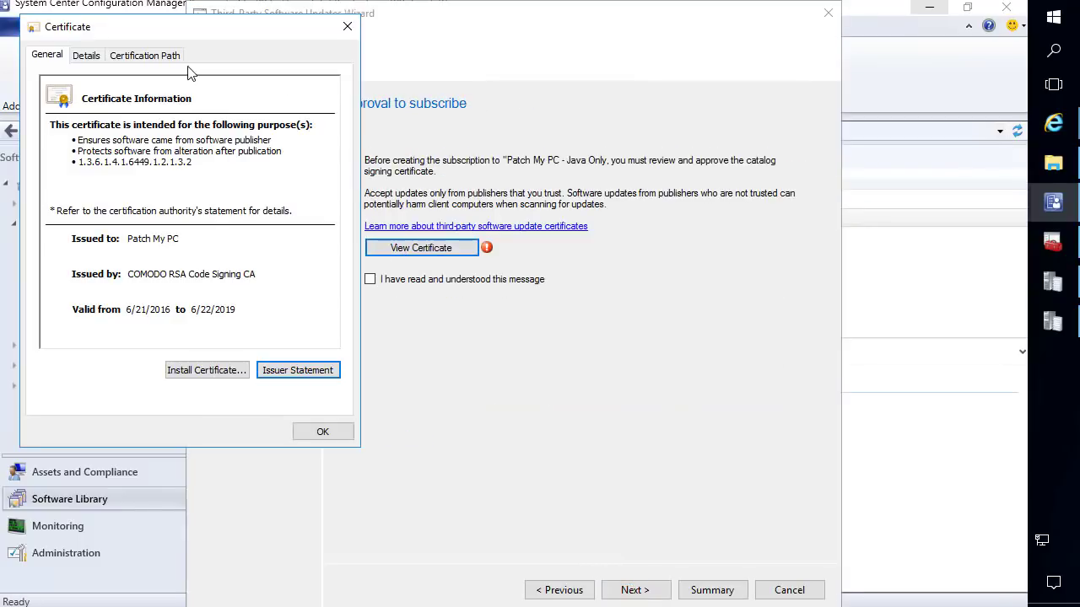
click(152, 57)
click(347, 27)
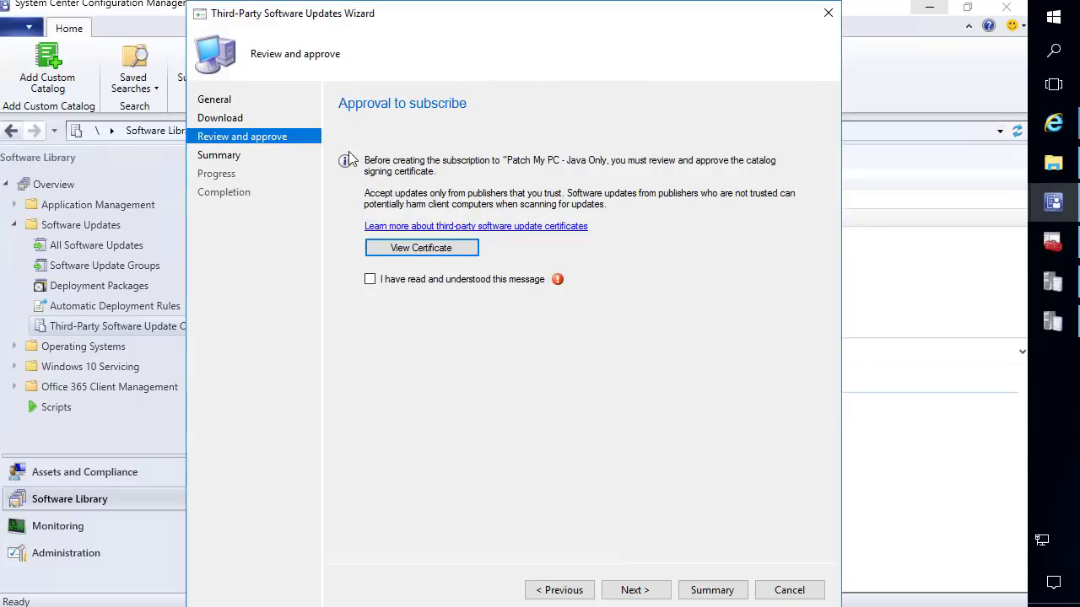
click(370, 280)
click(631, 590)
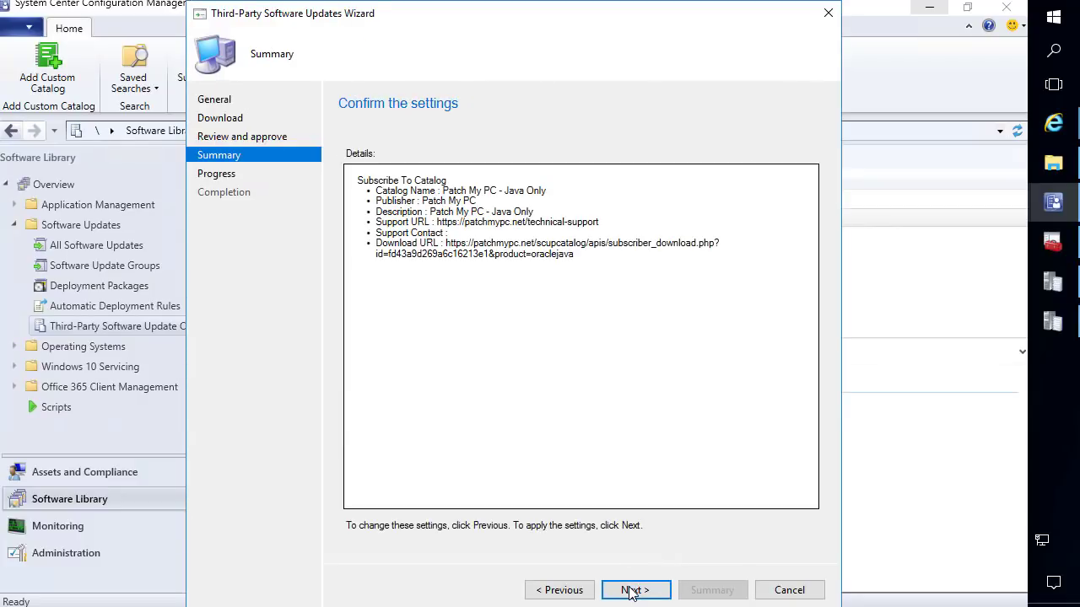
click(631, 591)
click(788, 590)
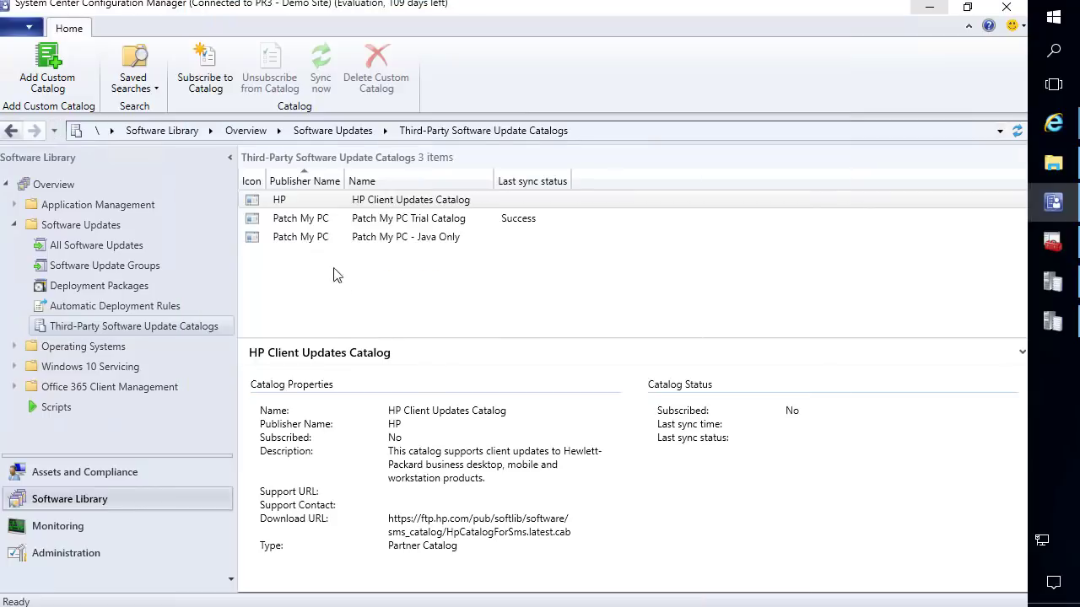
Switch to SMS_ISVUPDATES_SYNCAGENT.log, examine the latest entries for the Oracle Java updates and the catalog synchronization summary, and minimize the log.
click(1041, 284)
click(529, 300)
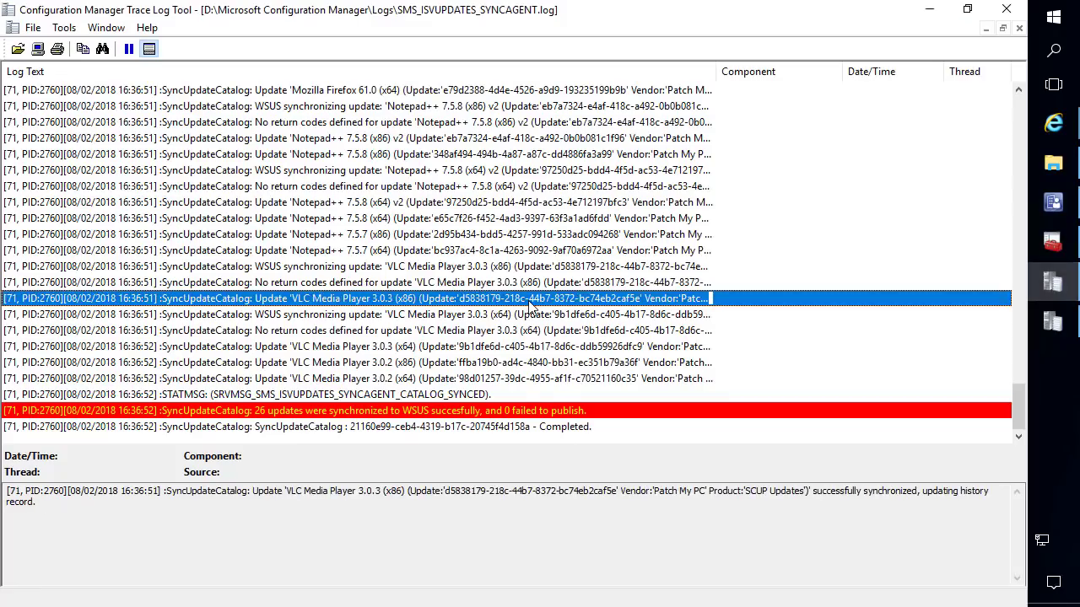
key(End)
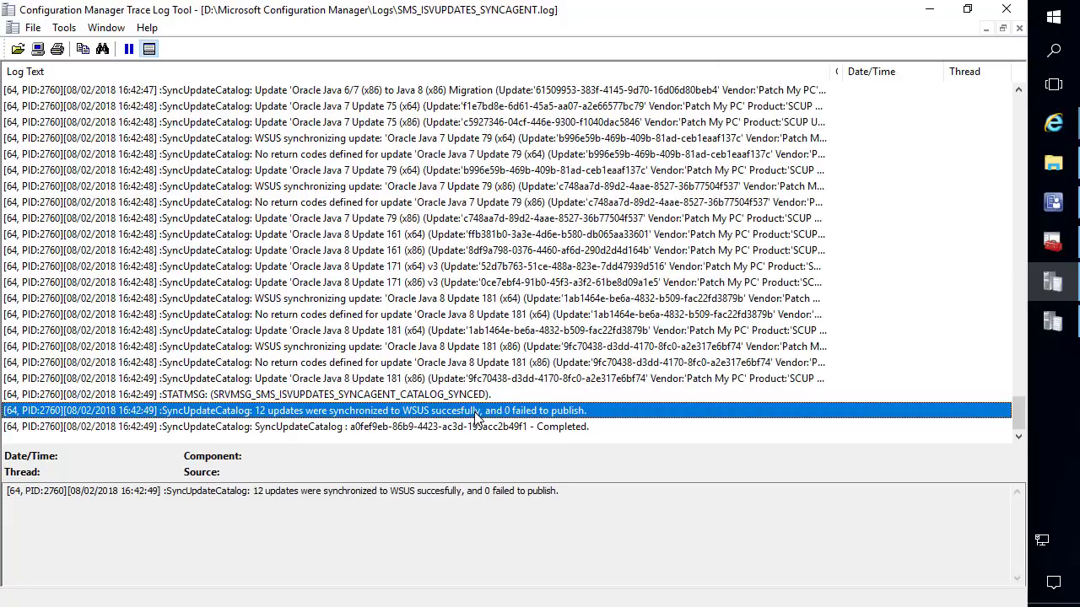
click(487, 413)
scroll(371, 287, up, 7)
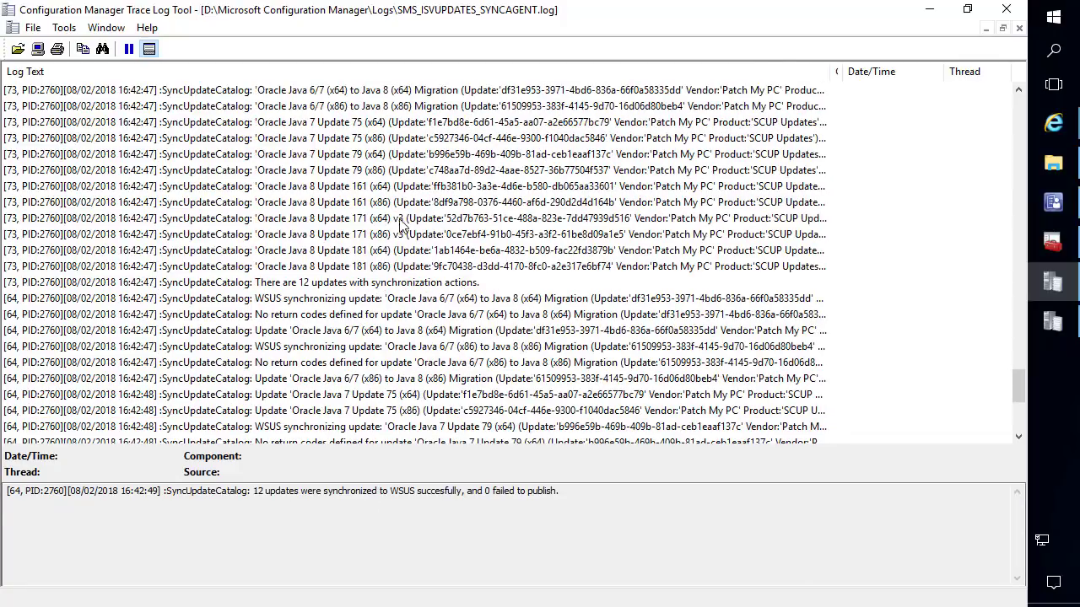
click(413, 314)
shift+click(401, 144)
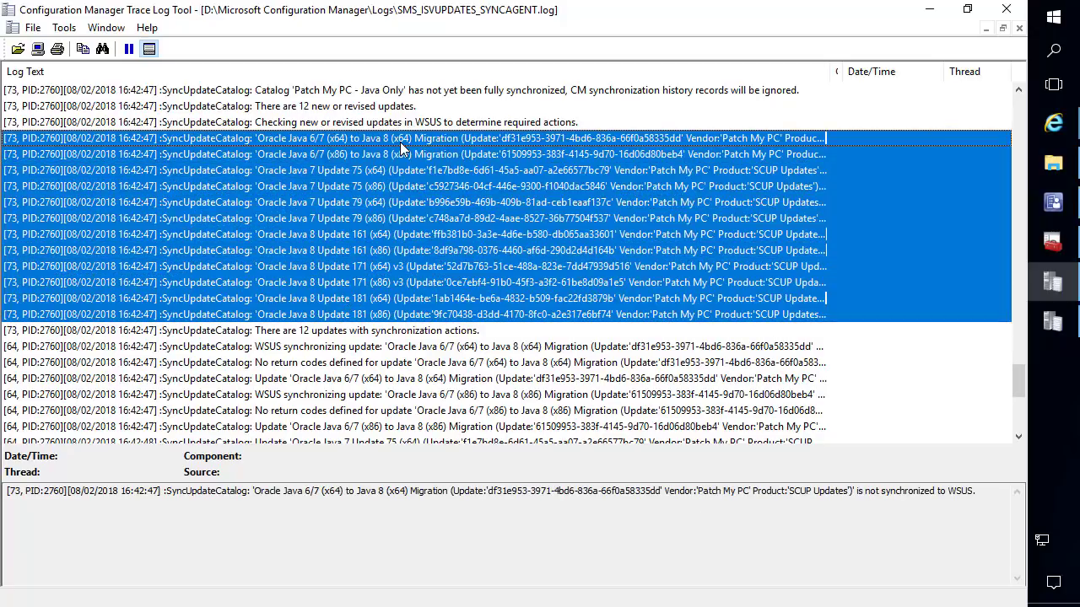
click(929, 8)
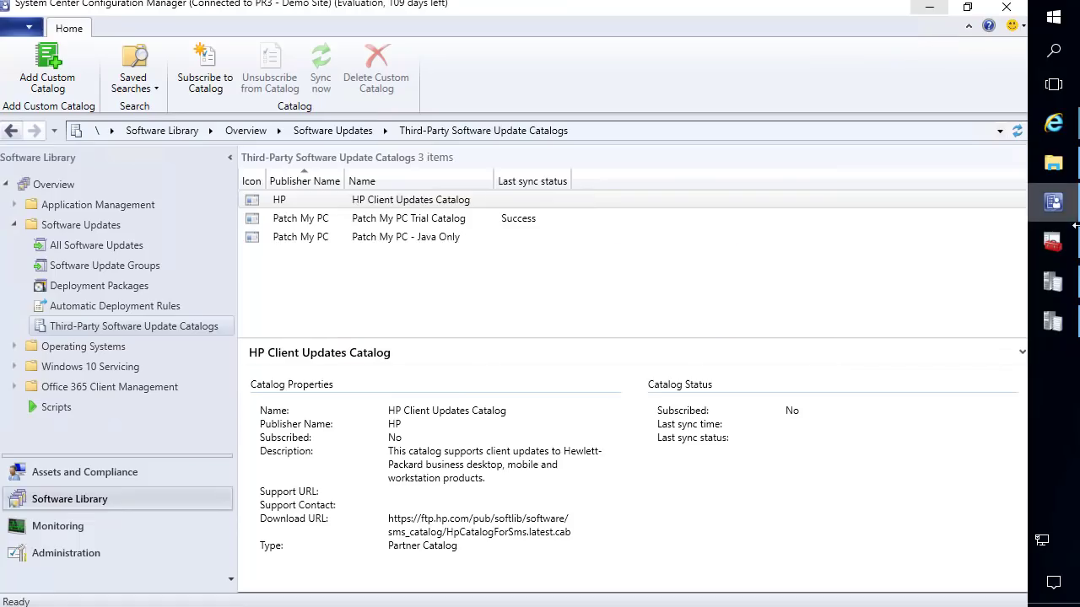
Review the All Software Updates list and run Synchronize Software Updates, confirming the site-wide synchronization.
click(96, 246)
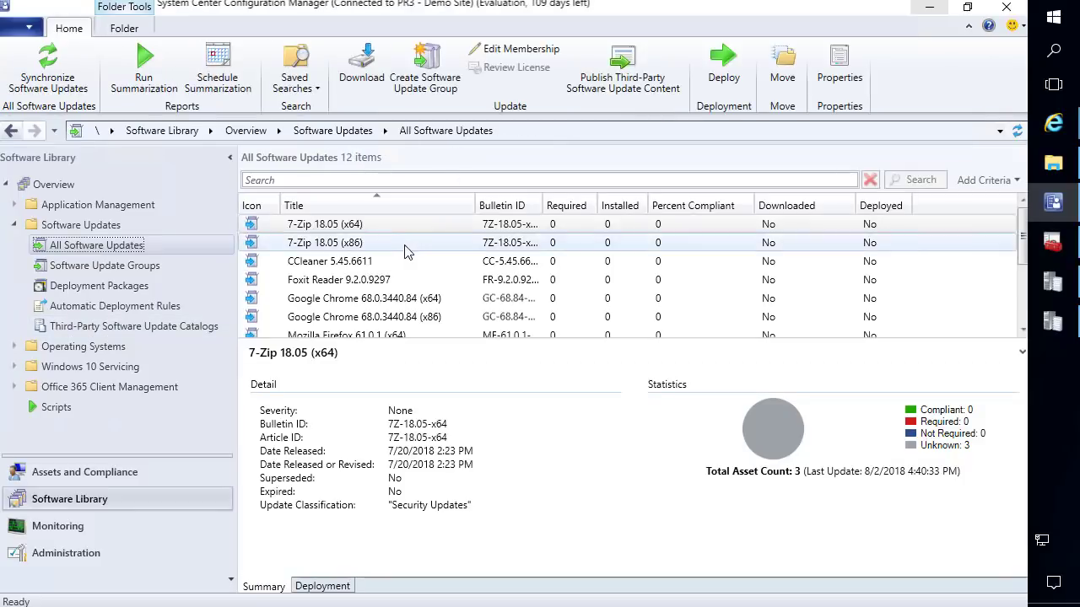
scroll(410, 248, down, 2)
right_click(96, 245)
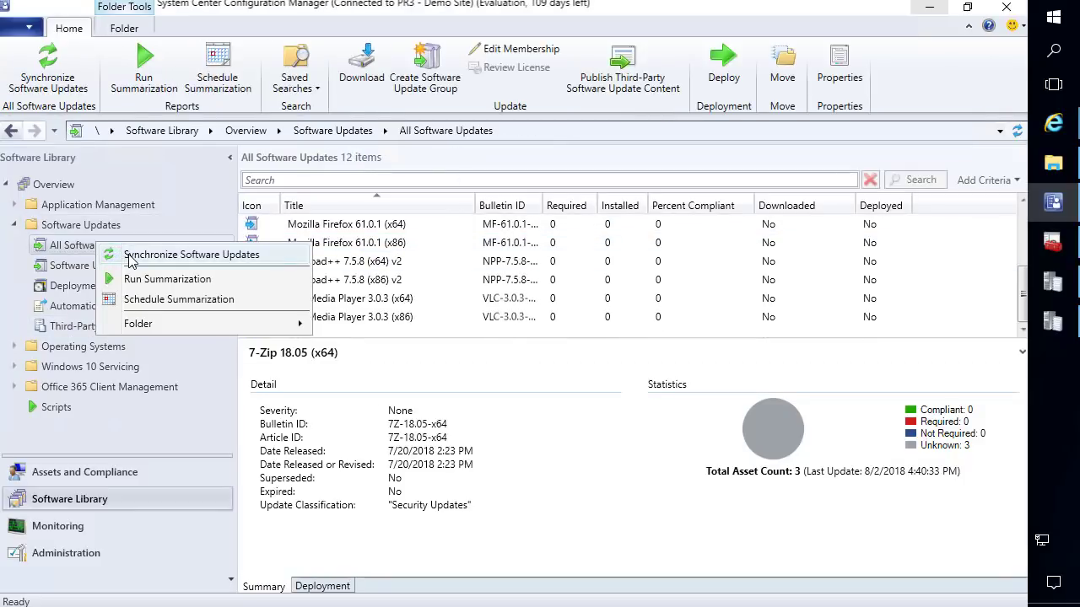
click(143, 254)
click(579, 412)
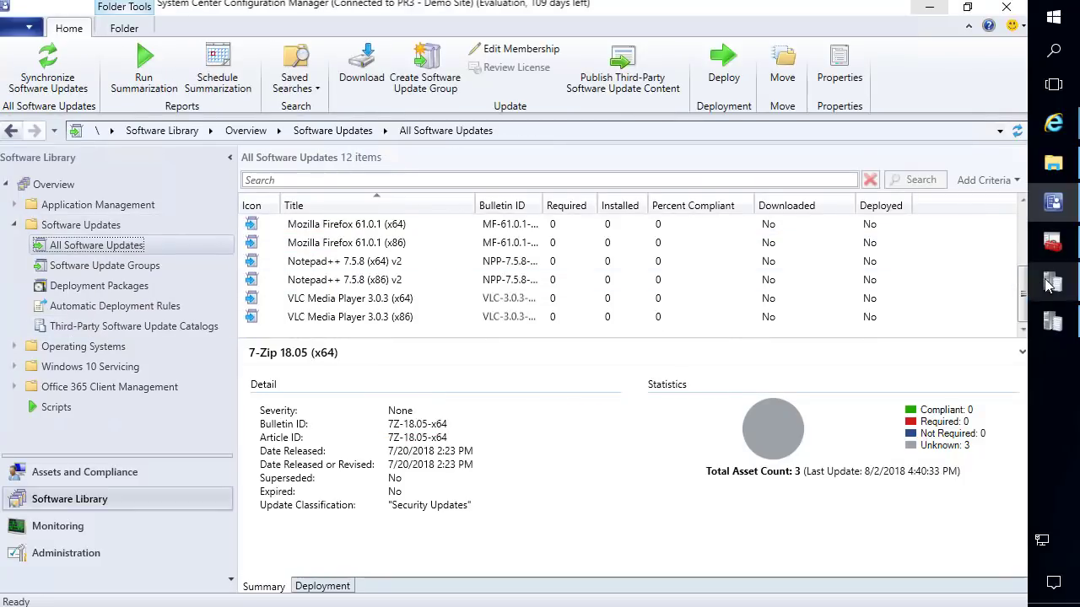
Switch to wsyncmgr.log and examine the synchronization entries from the Oracle Java 6/7 (x64) migration through Oracle Java 8 Update 181 (x86).
click(1052, 283)
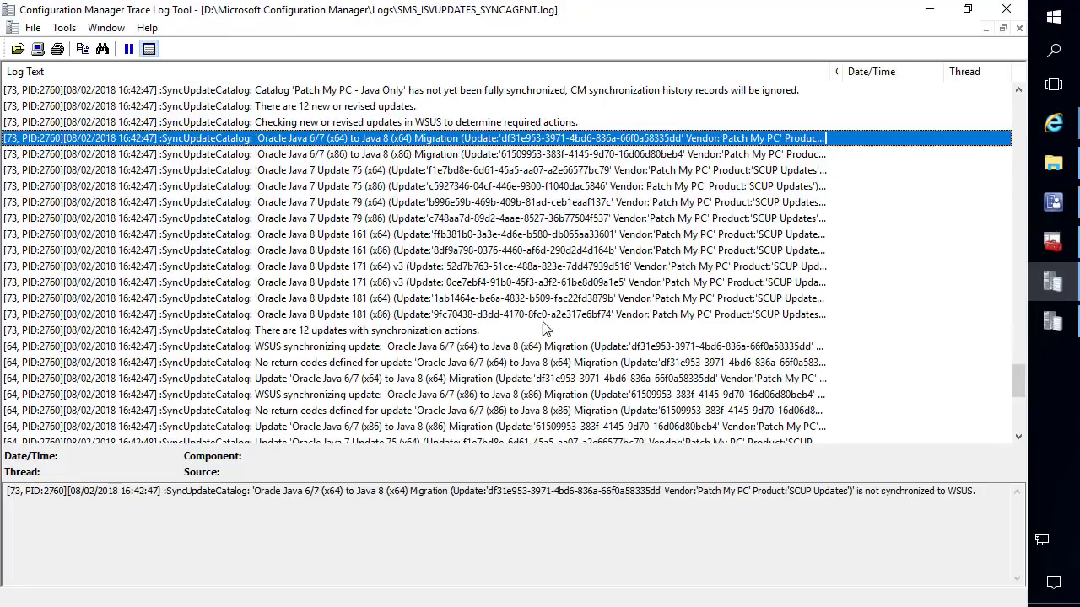
click(1053, 321)
click(440, 301)
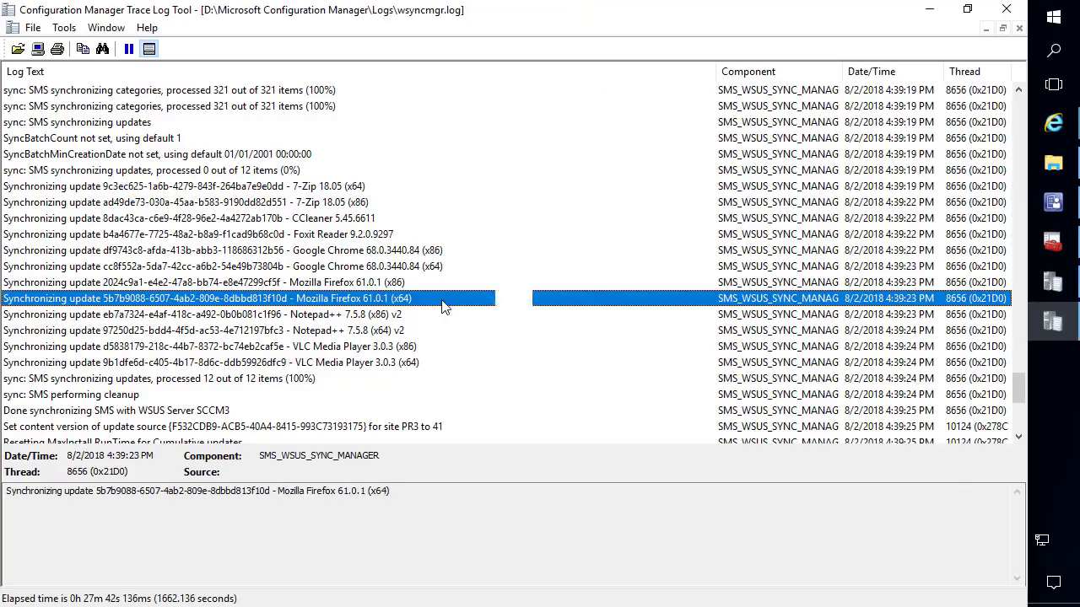
click(254, 260)
scroll(253, 256, up, 4)
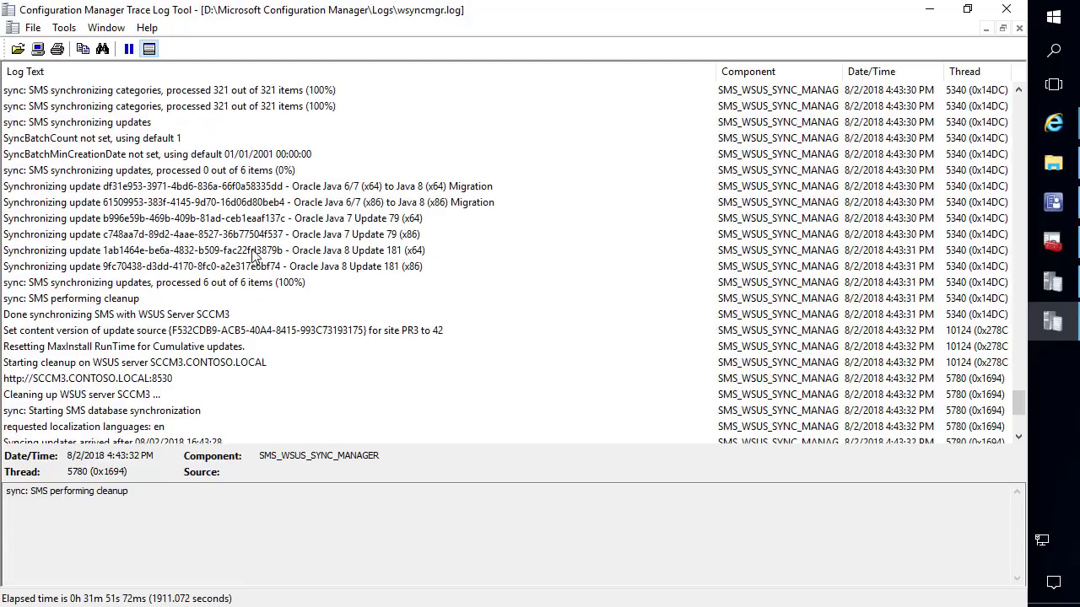
click(332, 187)
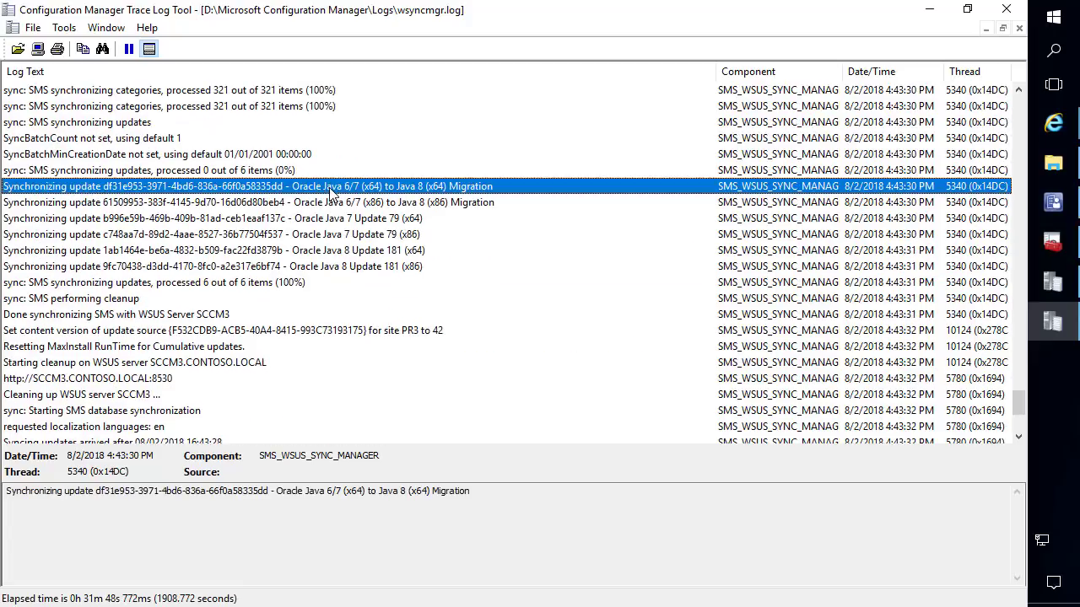
shift+click(363, 266)
Return to the Configuration Manager console, refresh All Software Updates, and review the Oracle Java 7 Update 79 and Java 8 Update 181 entries.
click(1053, 202)
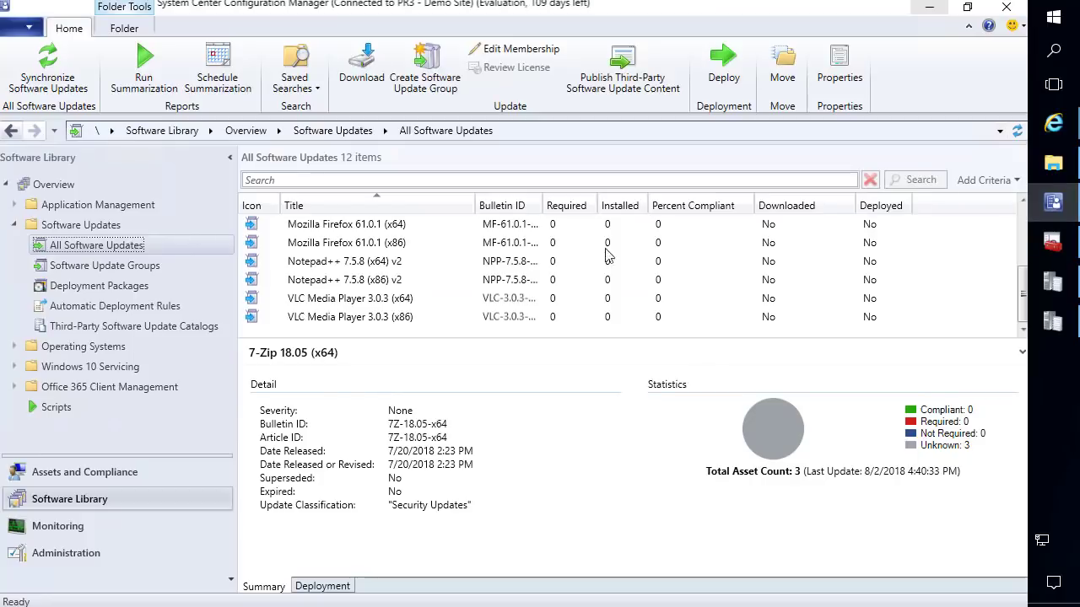
click(544, 262)
click(1017, 130)
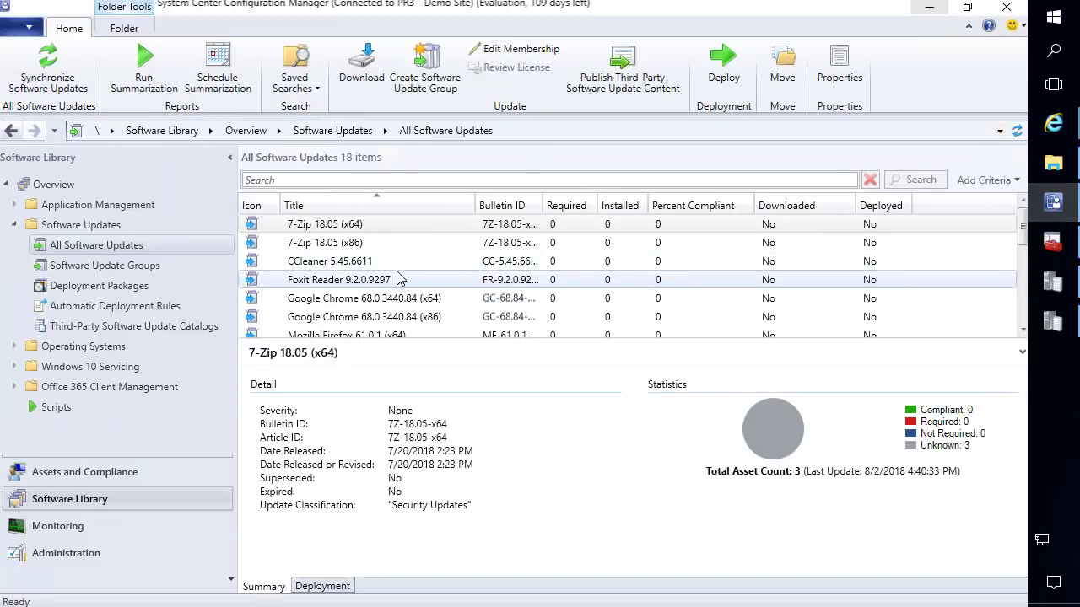
scroll(399, 279, down, 4)
click(396, 263)
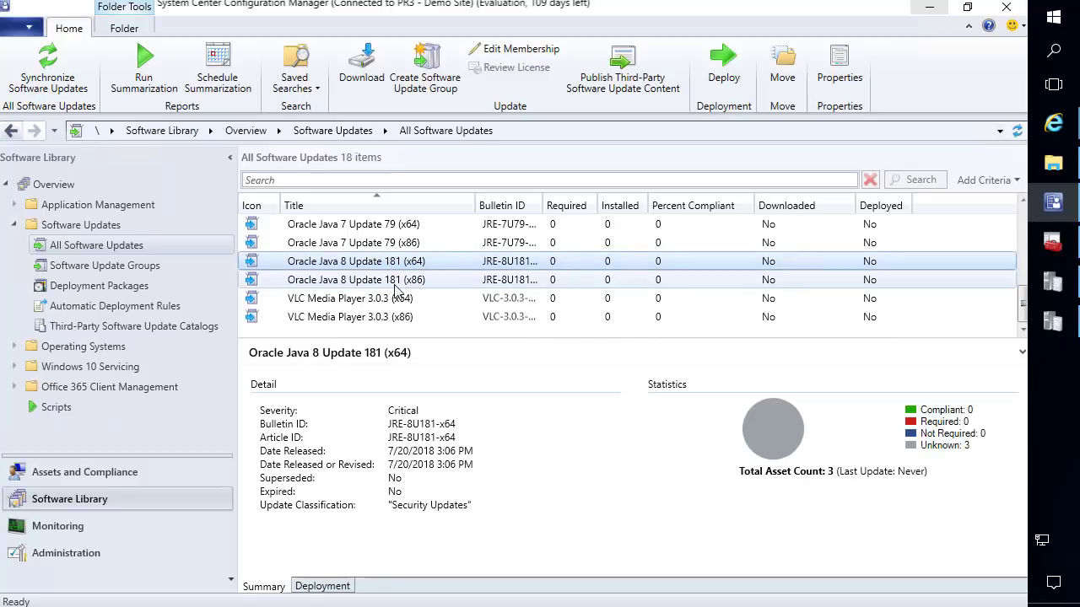
ctrl+click(394, 285)
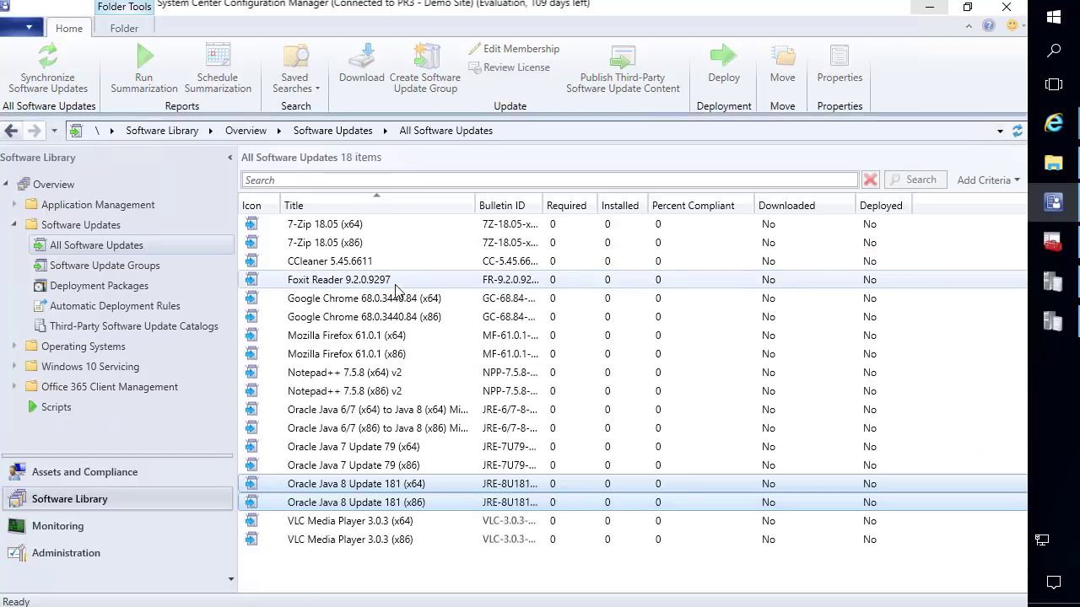
click(438, 447)
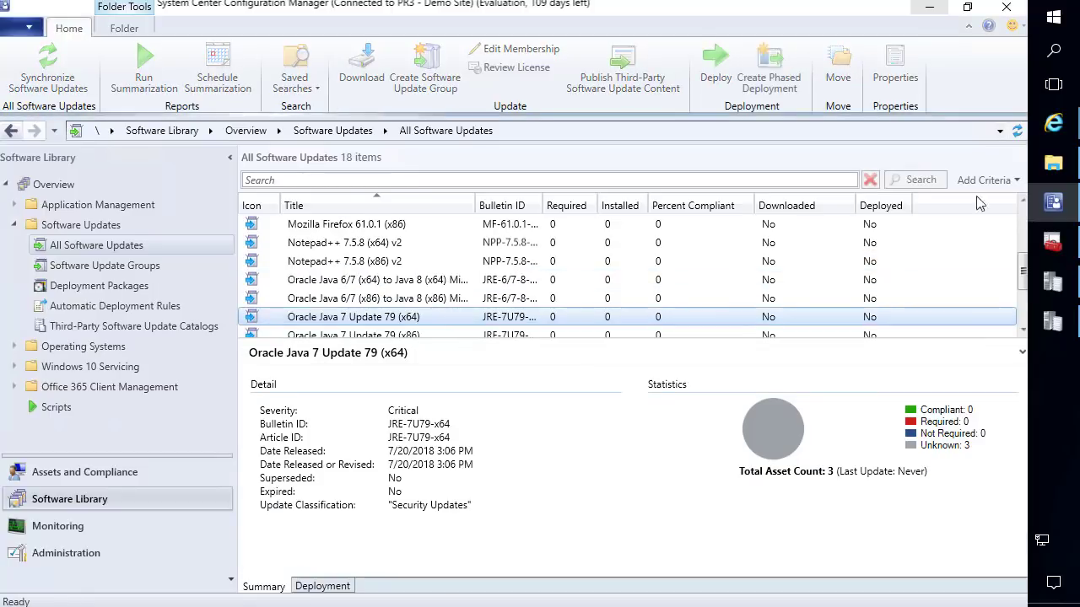
click(72, 554)
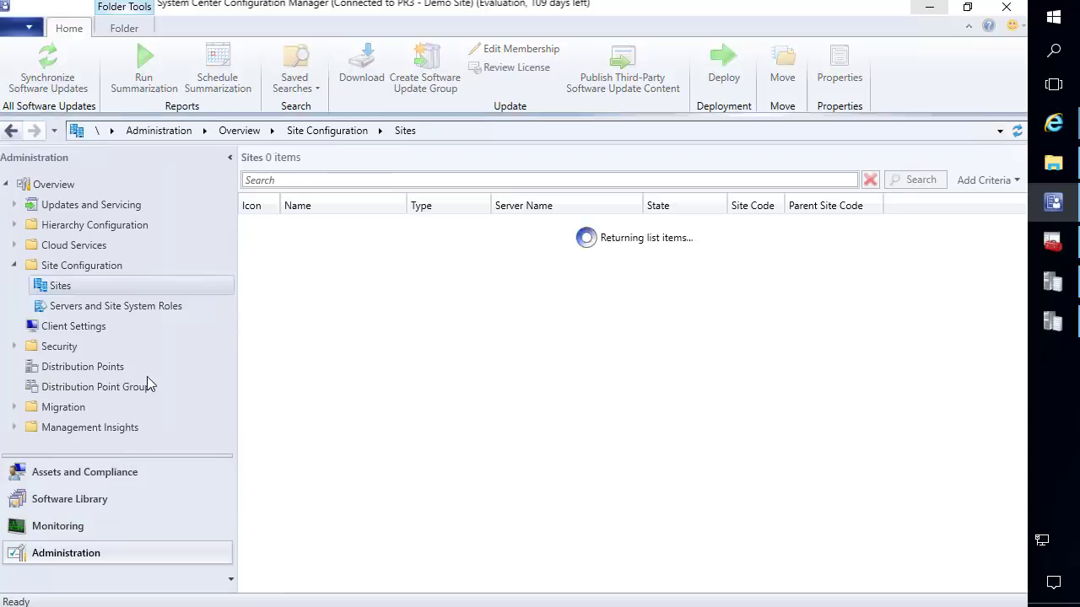
click(78, 501)
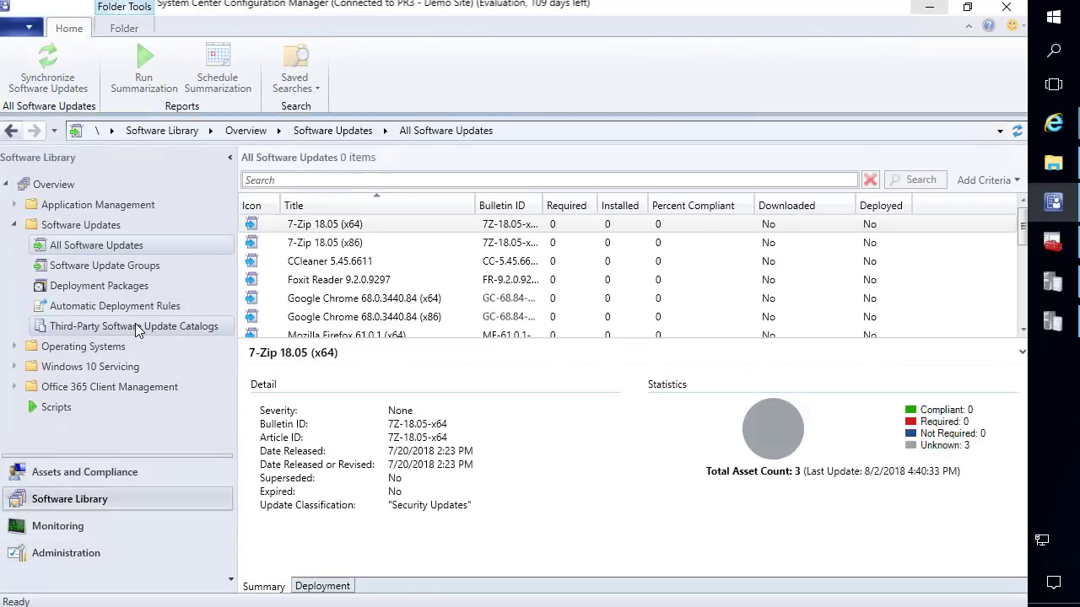
click(135, 328)
click(47, 72)
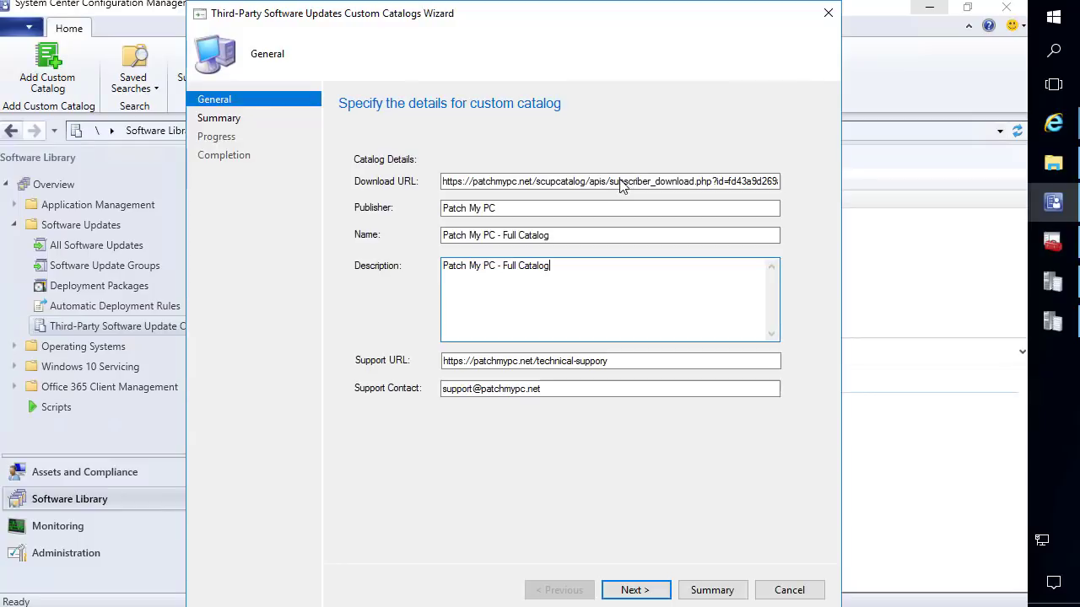
click(678, 180)
drag(675, 180, 787, 184)
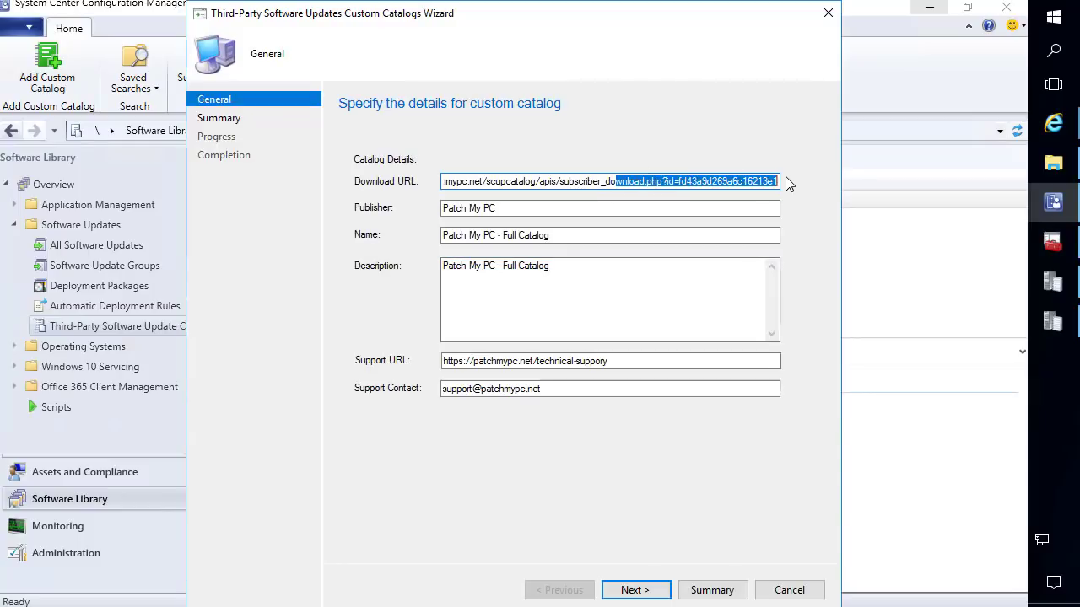
click(775, 180)
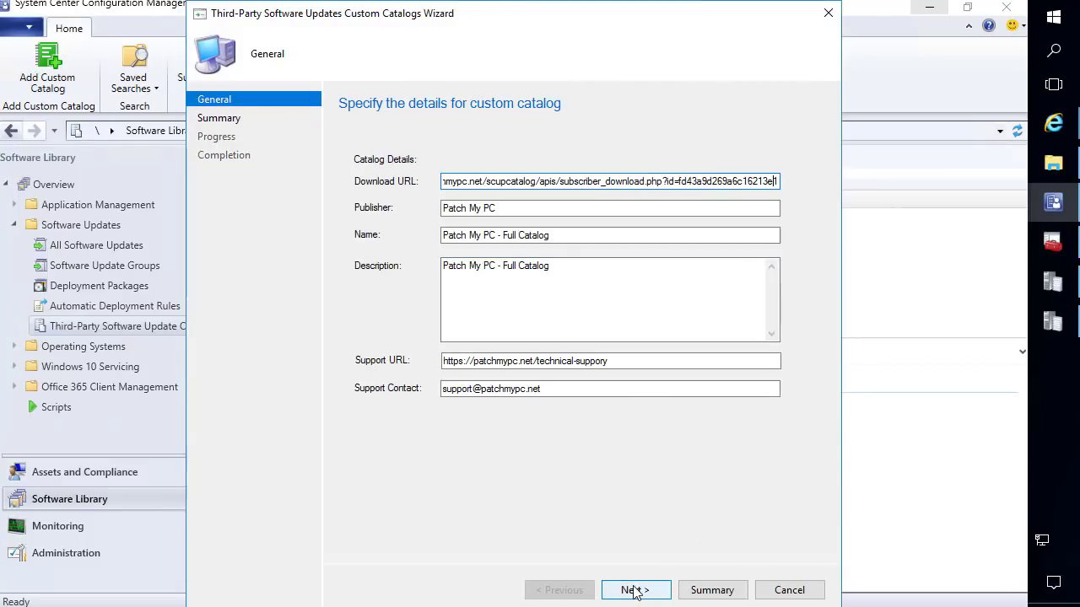
click(634, 590)
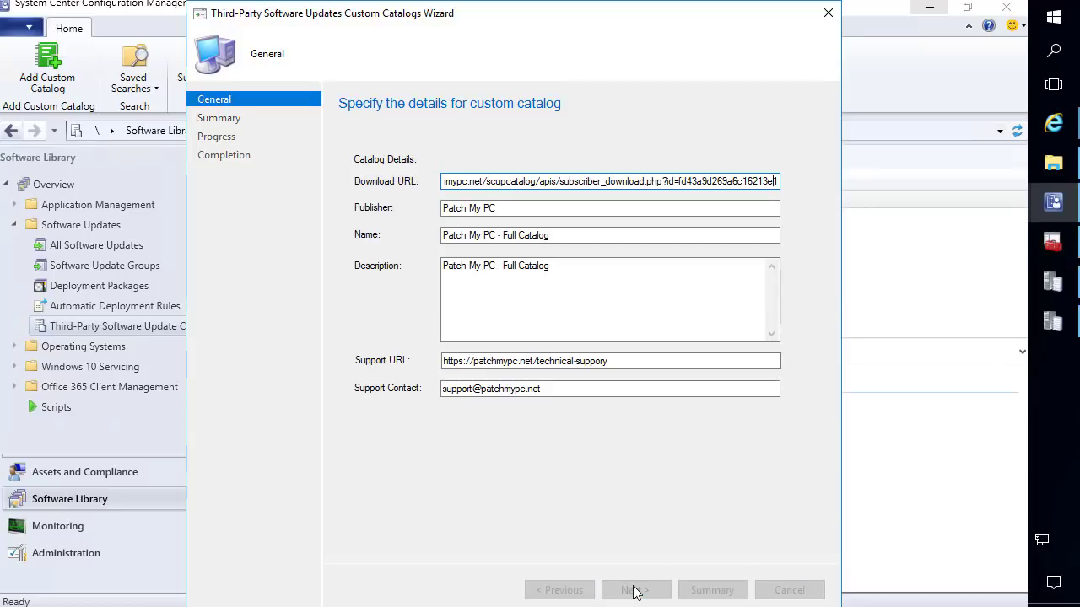
click(635, 590)
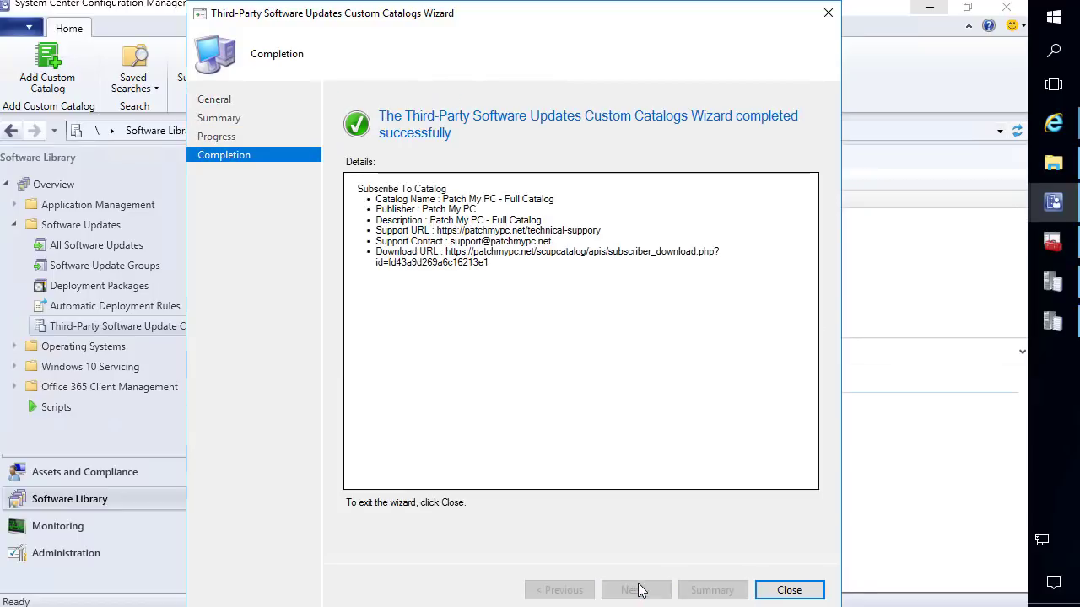
click(799, 594)
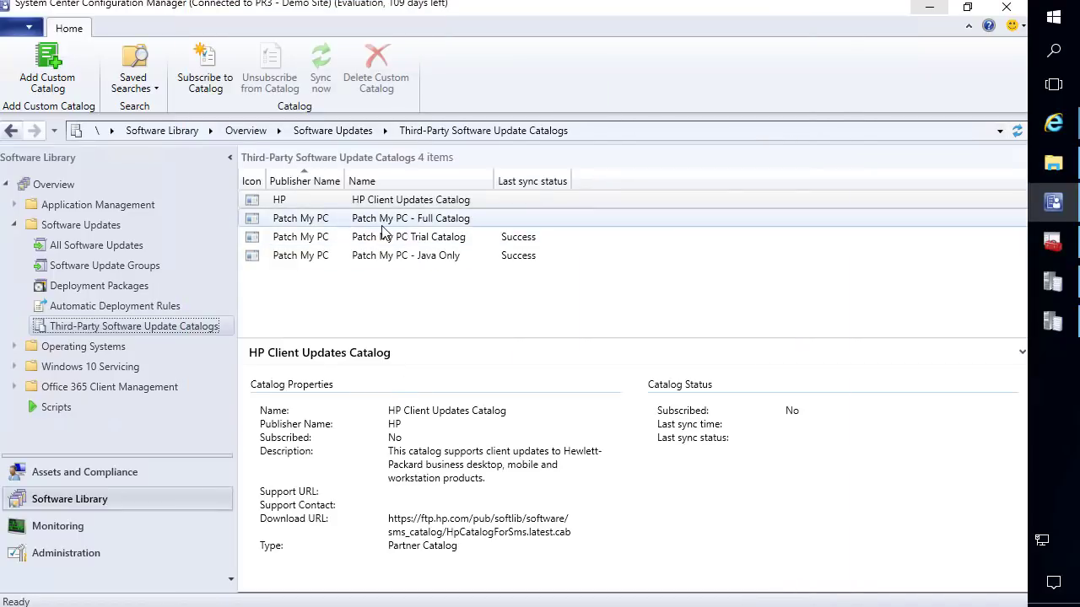
Start subscribing to the Patch My PC - Full Catalog, download it, and proceed to the certificate approval page.
click(382, 218)
click(1052, 323)
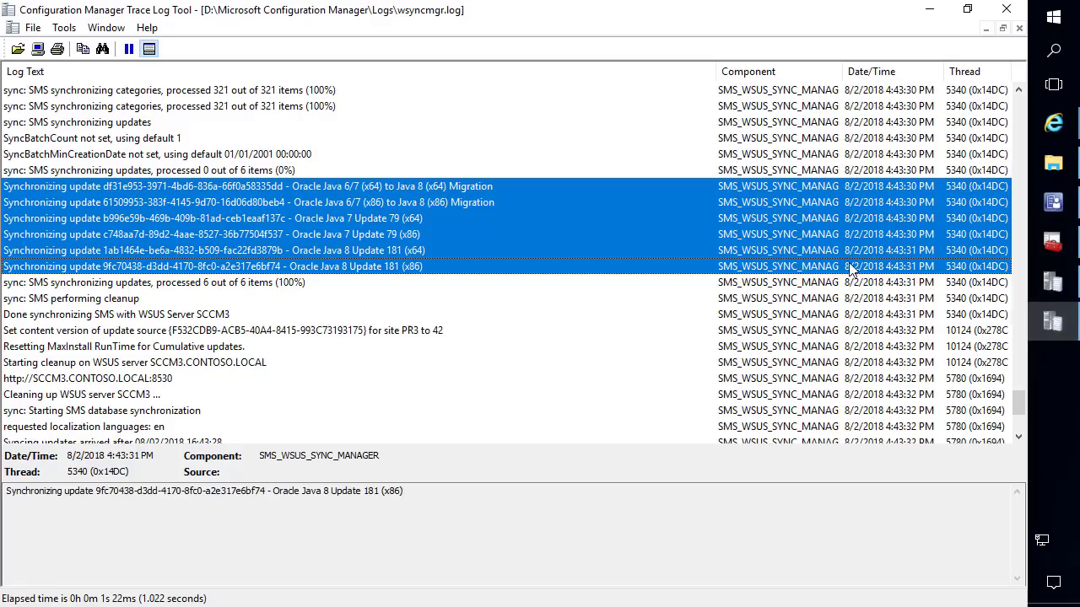
click(1051, 203)
right_click(286, 237)
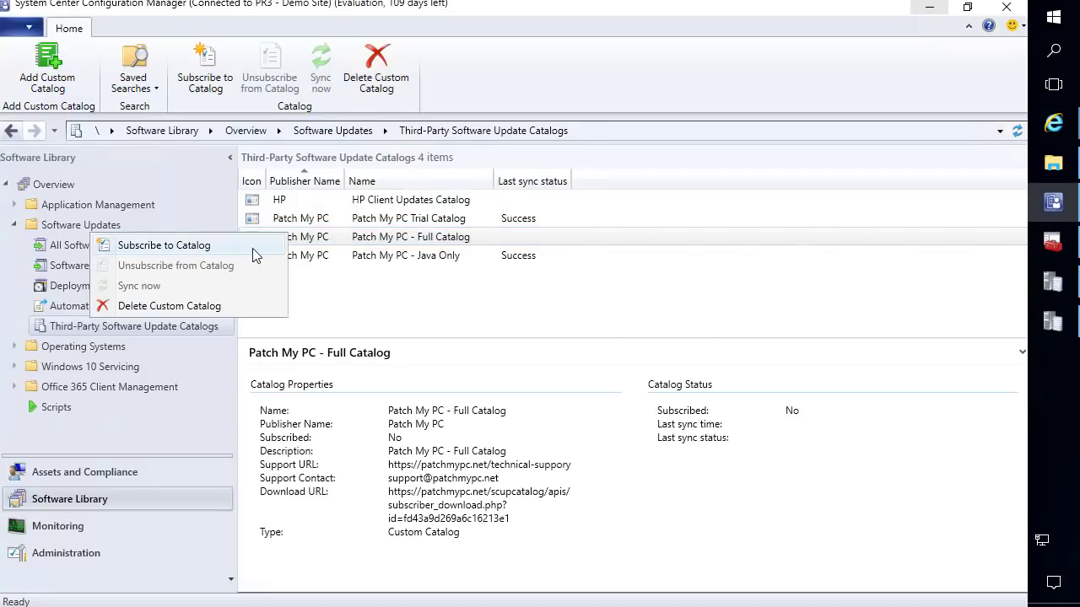
click(254, 252)
click(633, 589)
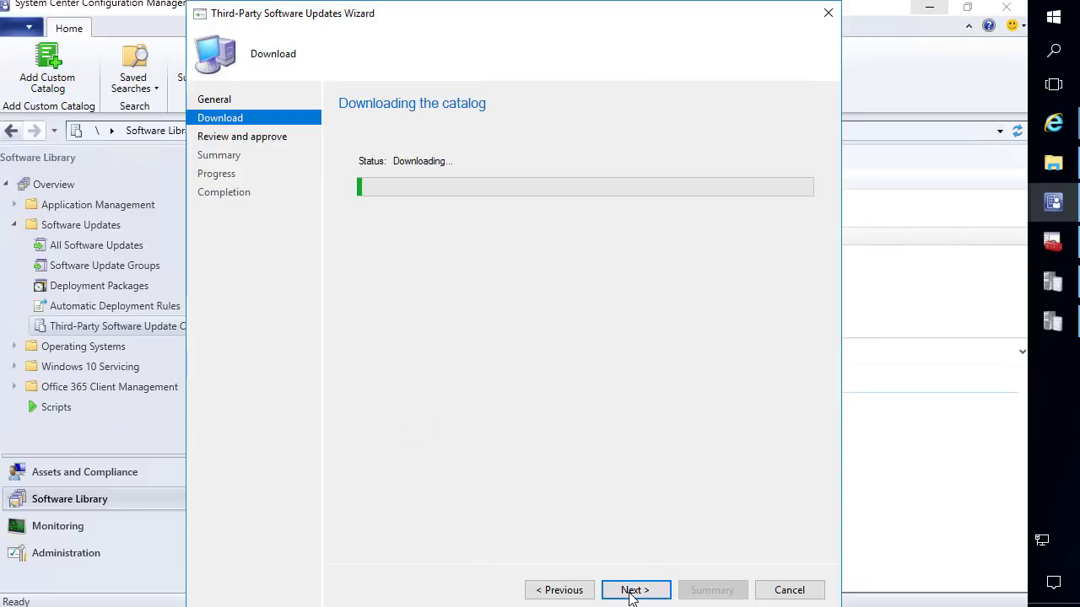
click(633, 590)
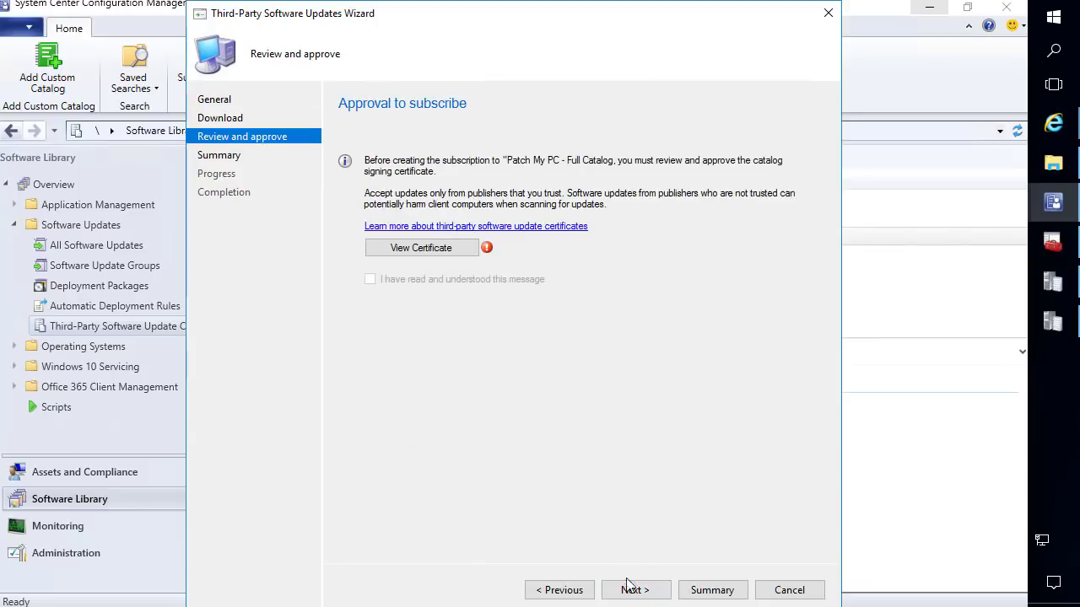
View the Full Catalog's signing certificate, accept the approval message, and complete the subscription.
click(428, 250)
click(346, 26)
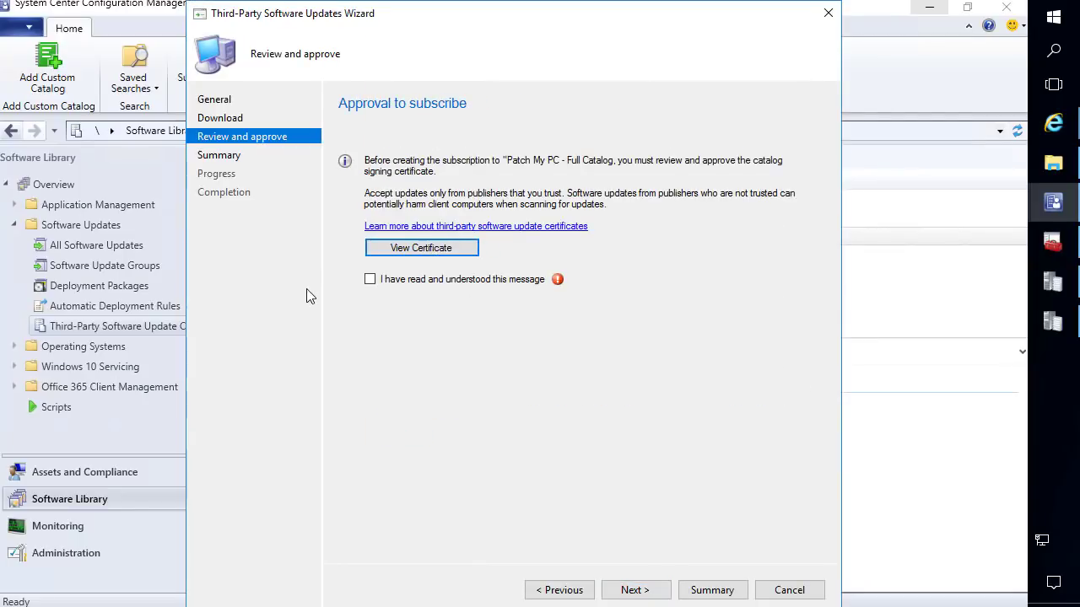
click(369, 279)
click(633, 590)
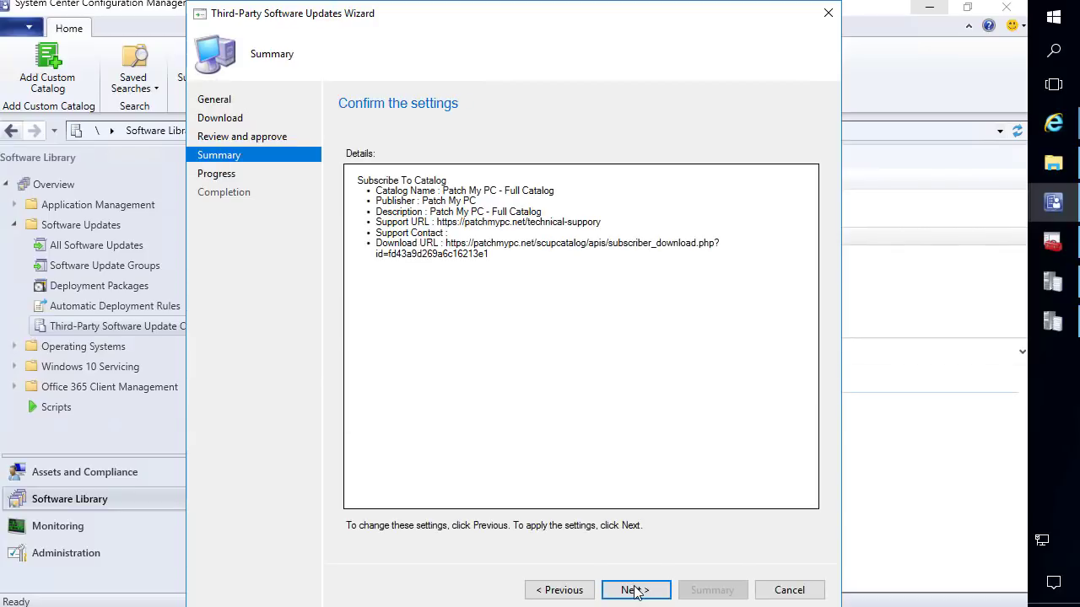
click(634, 590)
click(786, 590)
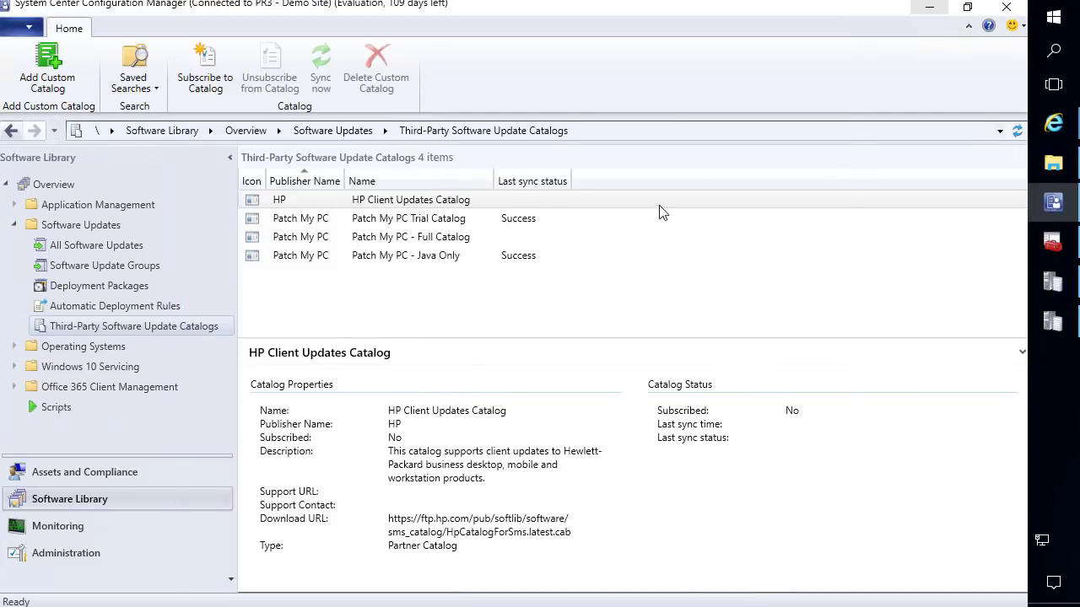
Check SMS_ISVUPDATES_SYNCAGENT.log for the Full Catalog's synchronization summary, and return to the Configuration Manager console.
click(1051, 327)
click(1054, 284)
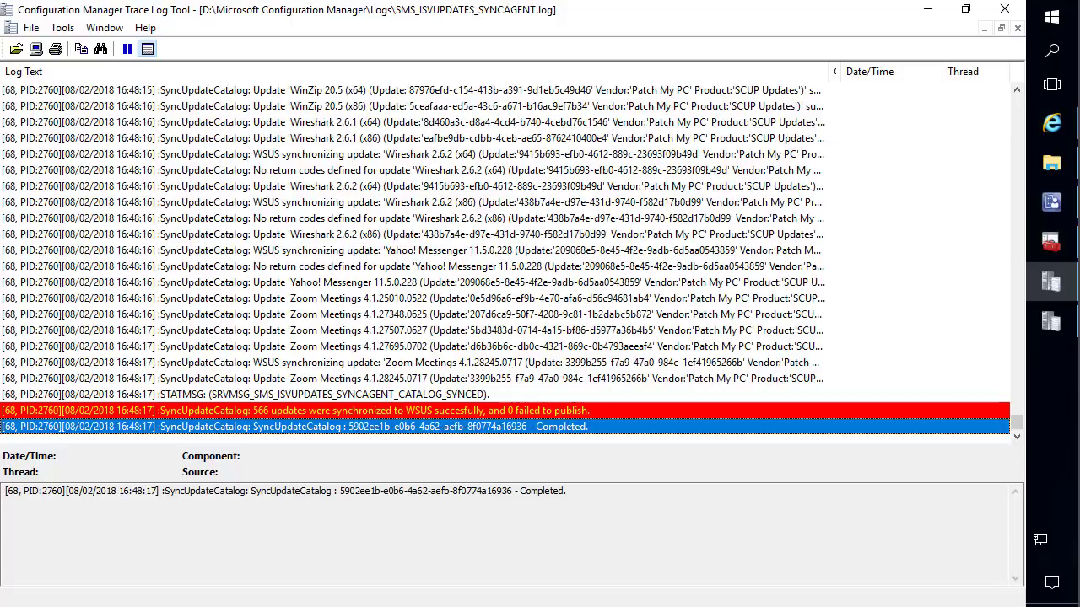
click(1051, 202)
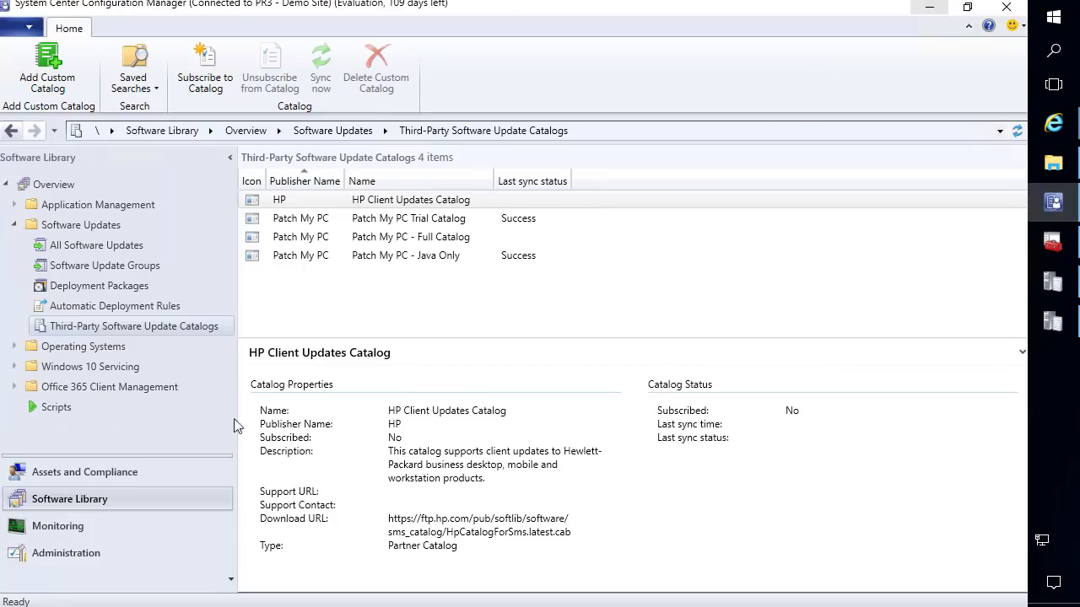
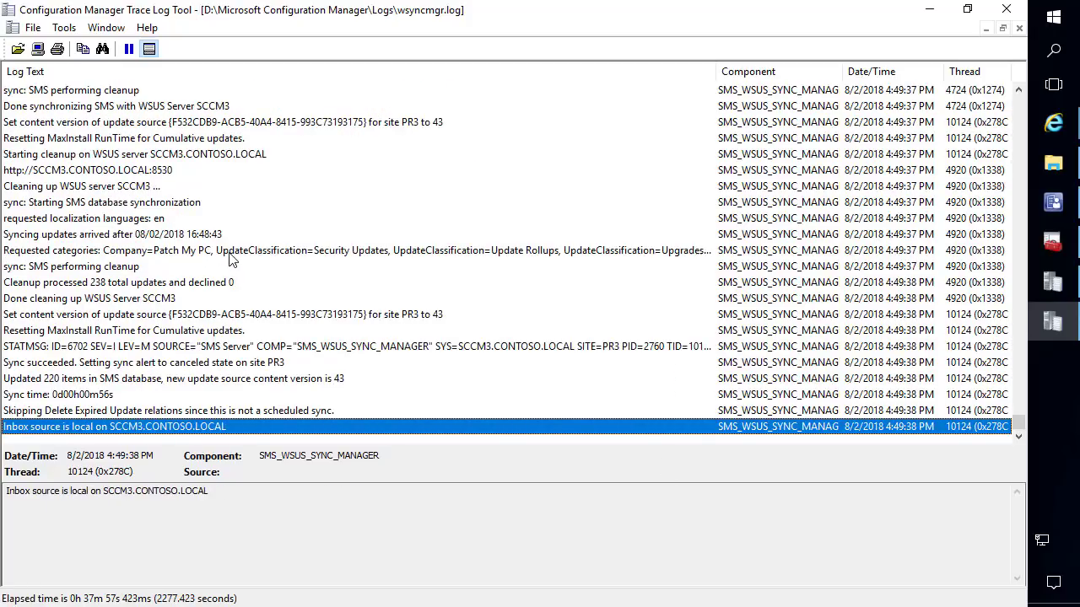
Examine wsyncmgr.log from the cleanup summary back through the individual Full Catalog update synchronization entries.
click(148, 288)
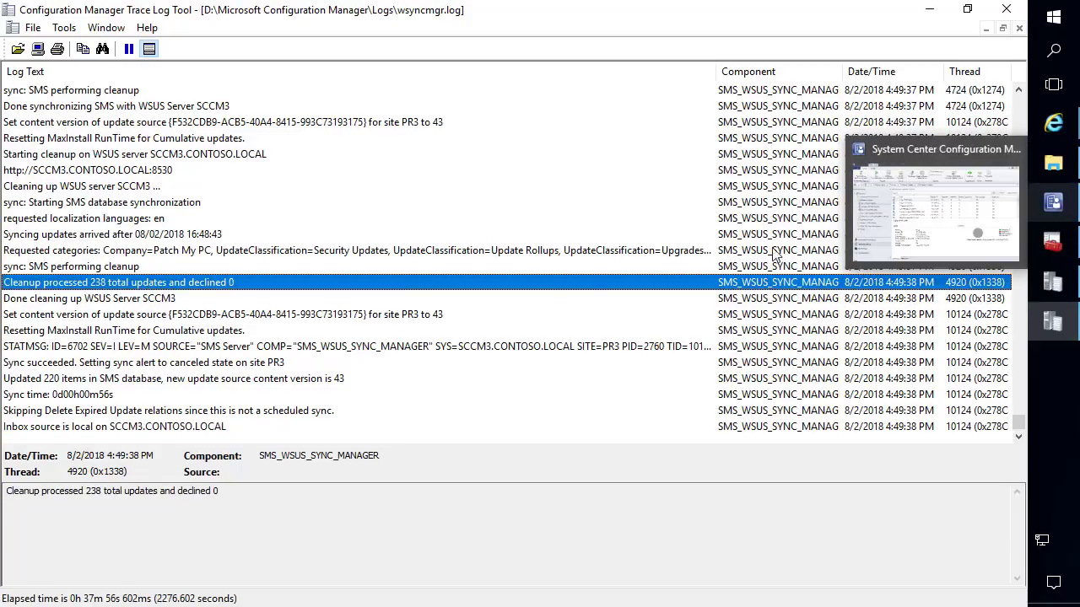
scroll(422, 274, up, 10)
scroll(421, 274, up, 20)
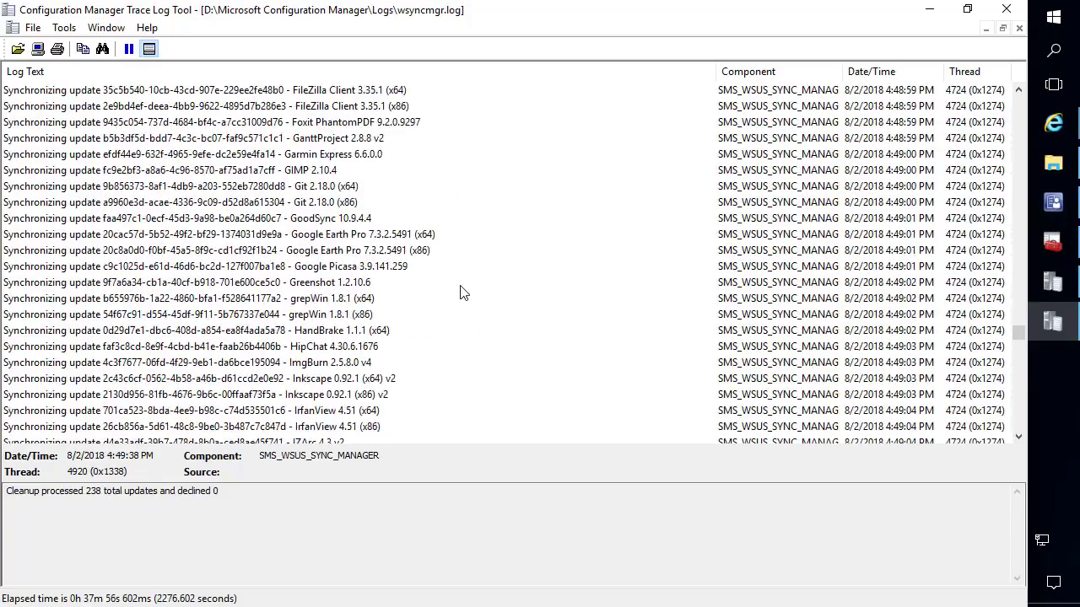
scroll(460, 289, up, 15)
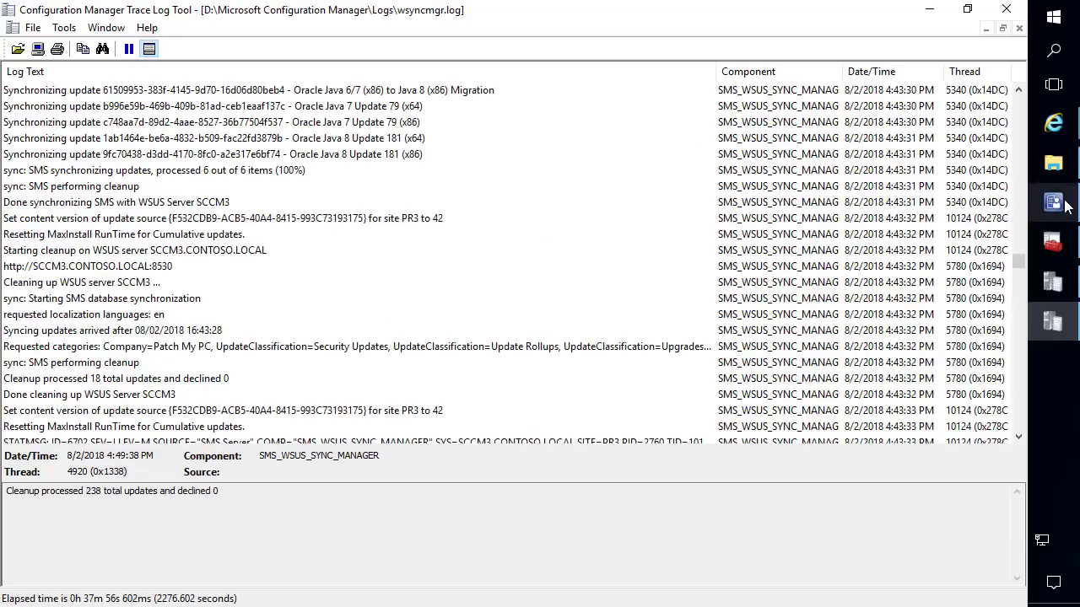
Switch back to the Configuration Manager console and refresh All Software Updates to load the Full Catalog's updates.
click(1061, 205)
key(Down)
key(Down)
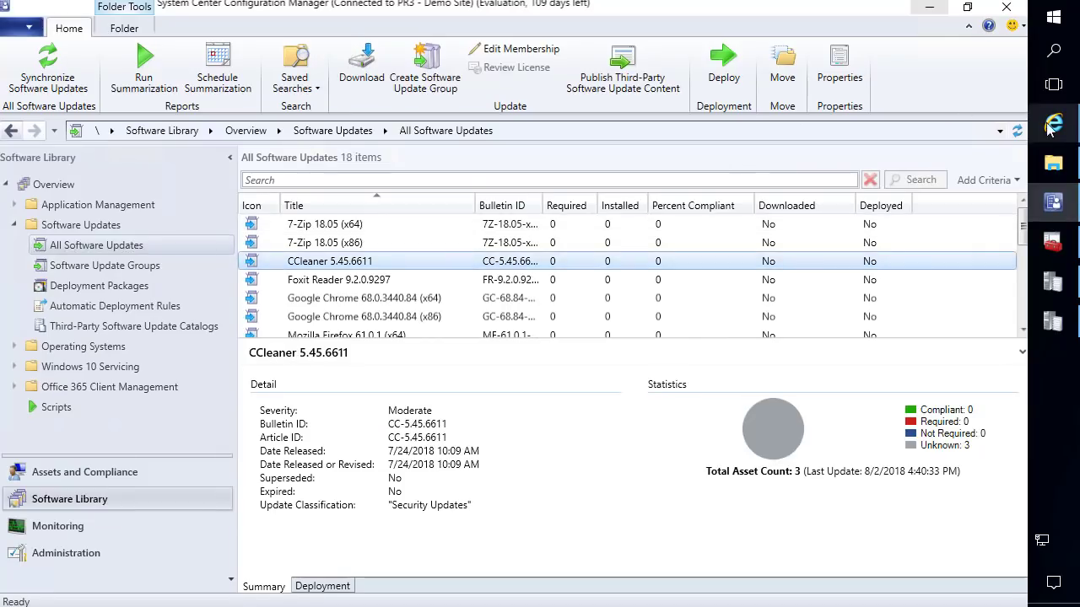
click(1018, 131)
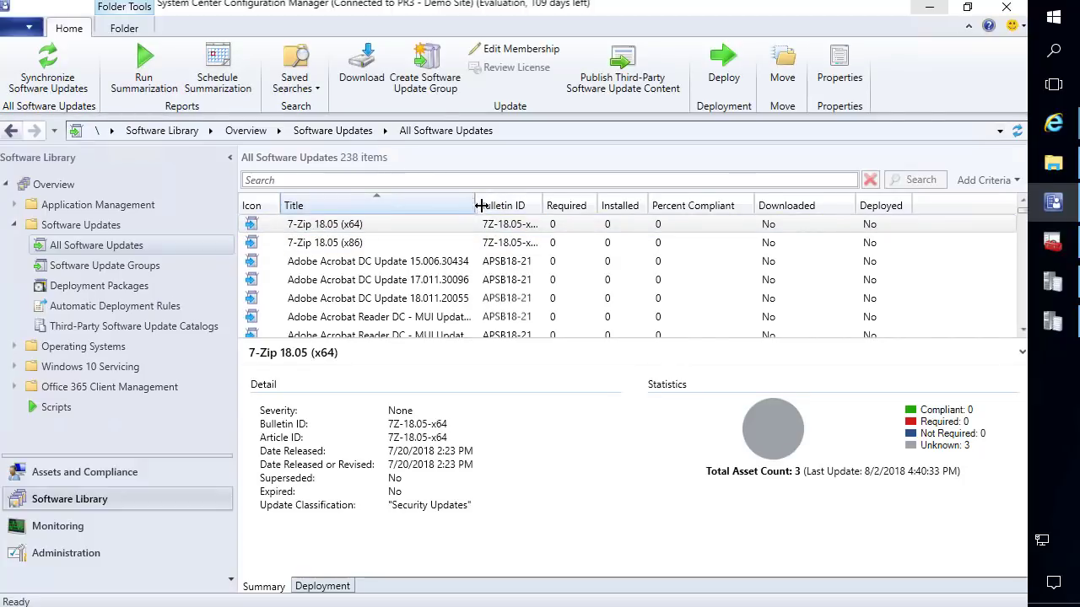
Widen the Title and Bulletin ID columns and enlarge the list pane of All Software Updates.
drag(476, 208, 510, 208)
scroll(502, 287, down, 15)
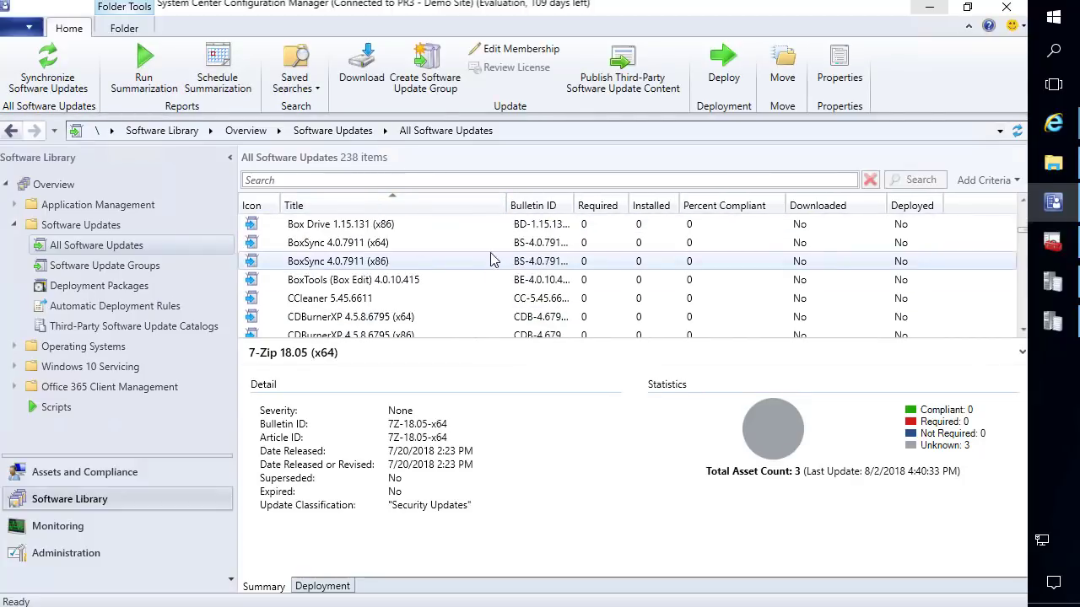
drag(495, 339, 496, 386)
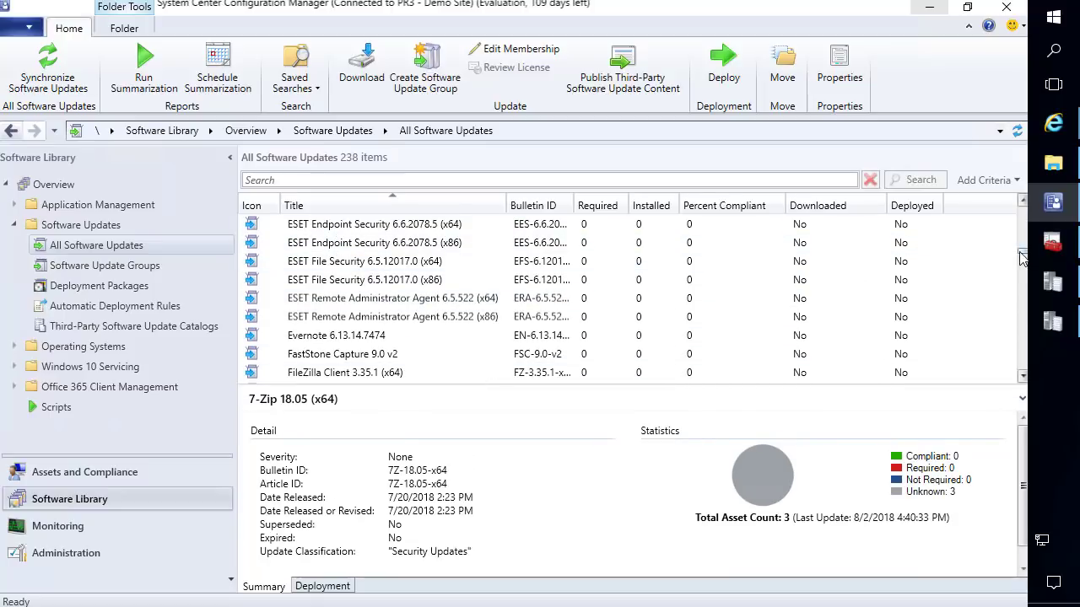
drag(1024, 259, 1024, 206)
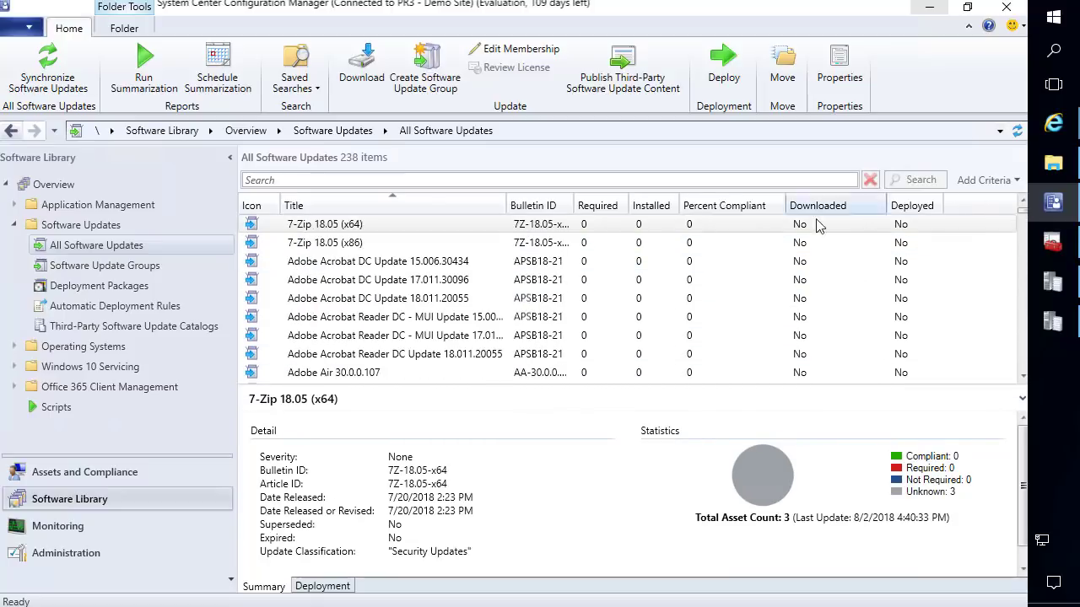
drag(572, 206, 590, 210)
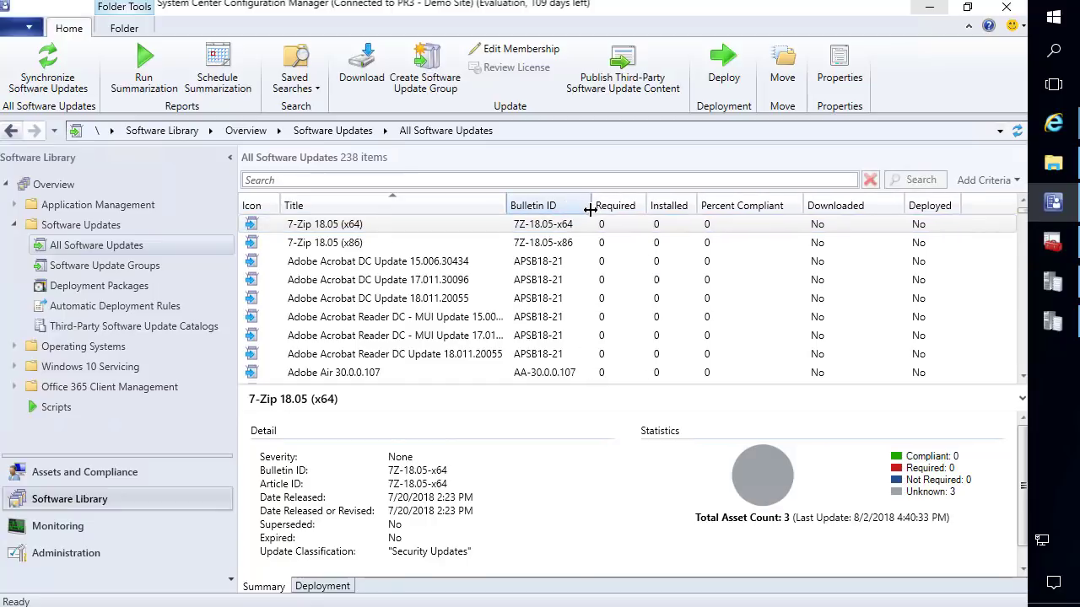
Check the content information in the properties of the 7-Zip 18.05 (x64) update, and close them.
click(381, 226)
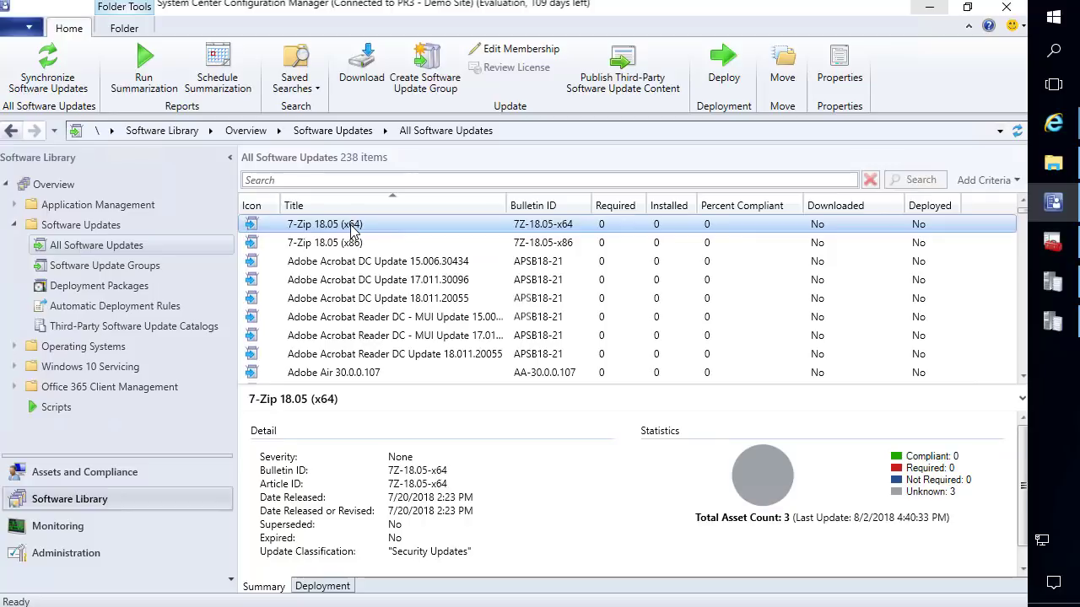
right_click(354, 224)
click(157, 394)
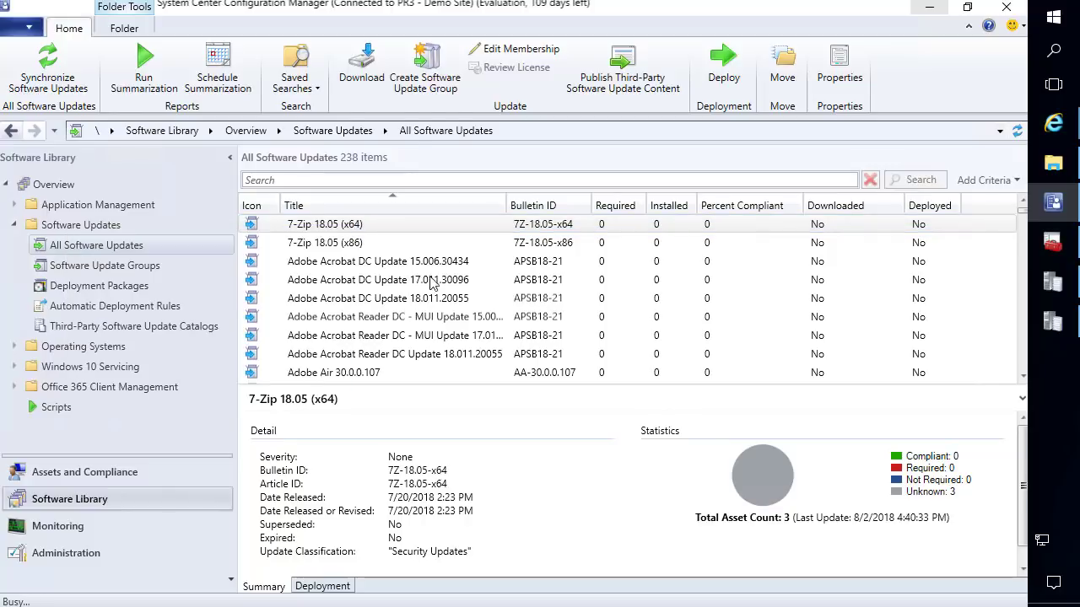
click(618, 135)
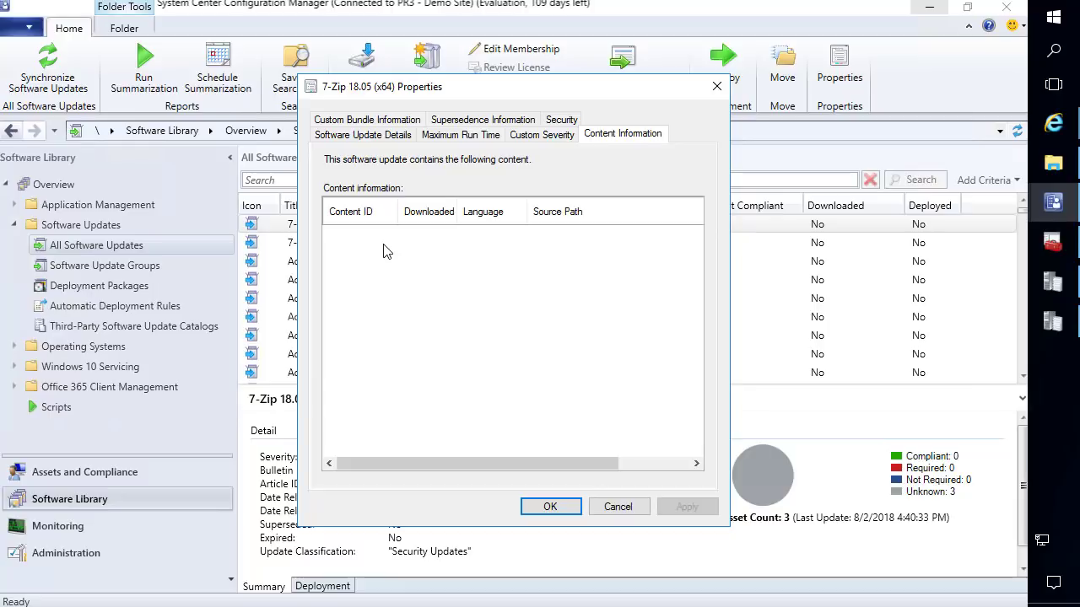
click(716, 86)
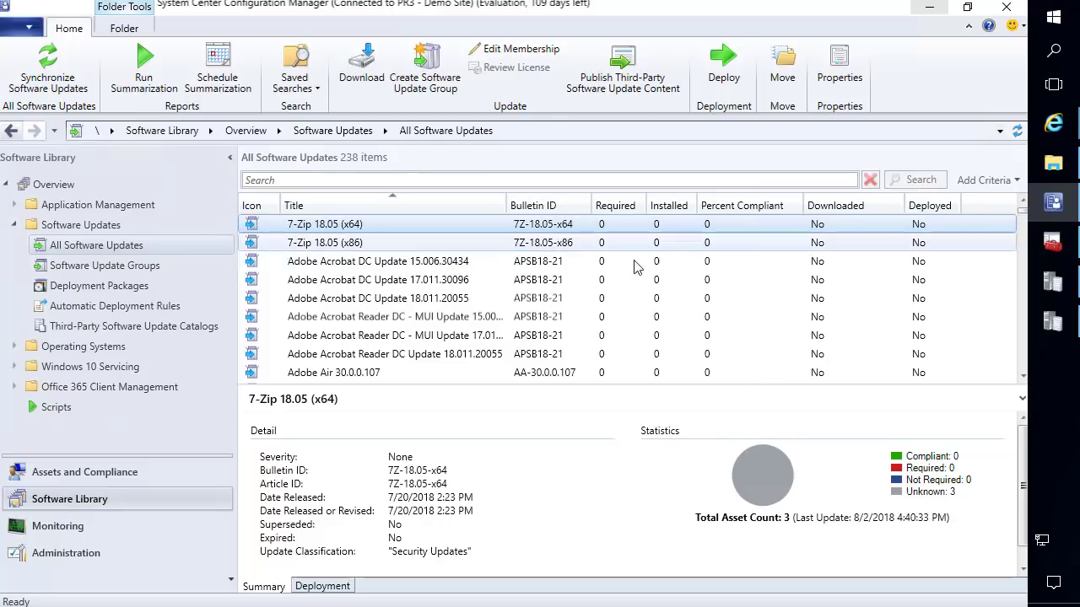
Widen the Title column slightly and search All Software Updates for "java".
mouse_move(513, 208)
mouse_down()
mouse_move(528, 208)
mouse_move(483, 212)
mouse_move(513, 215)
mouse_up()
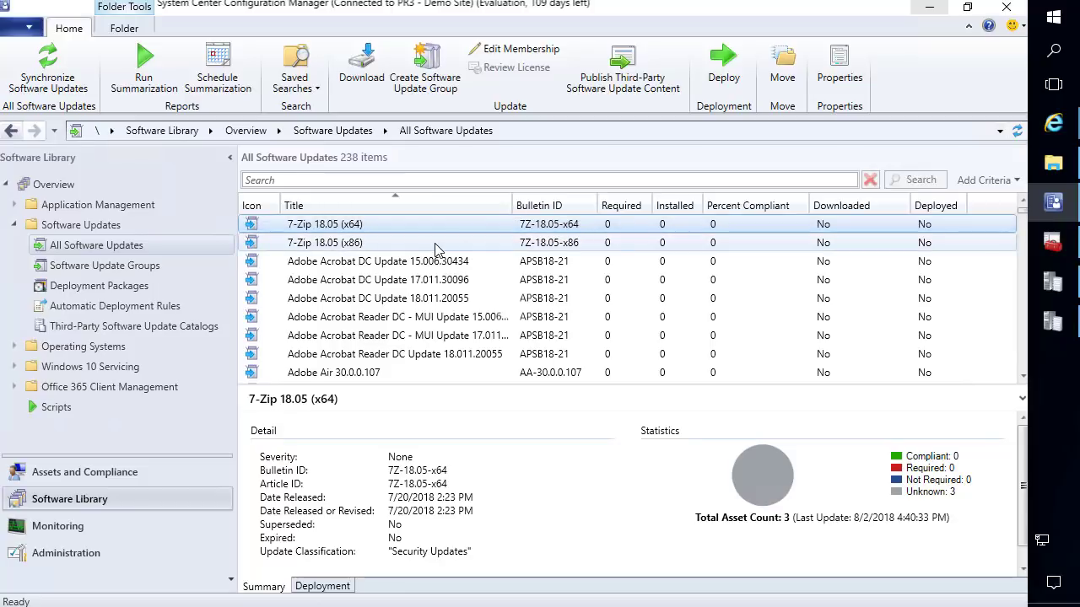
scroll(435, 250, down, 3)
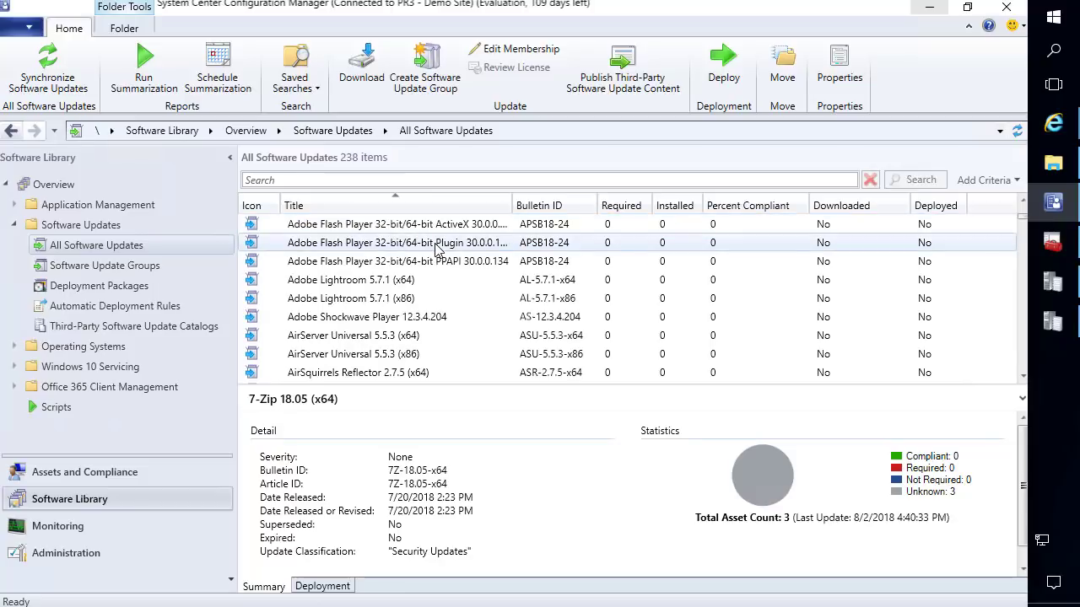
click(318, 180)
text(java)
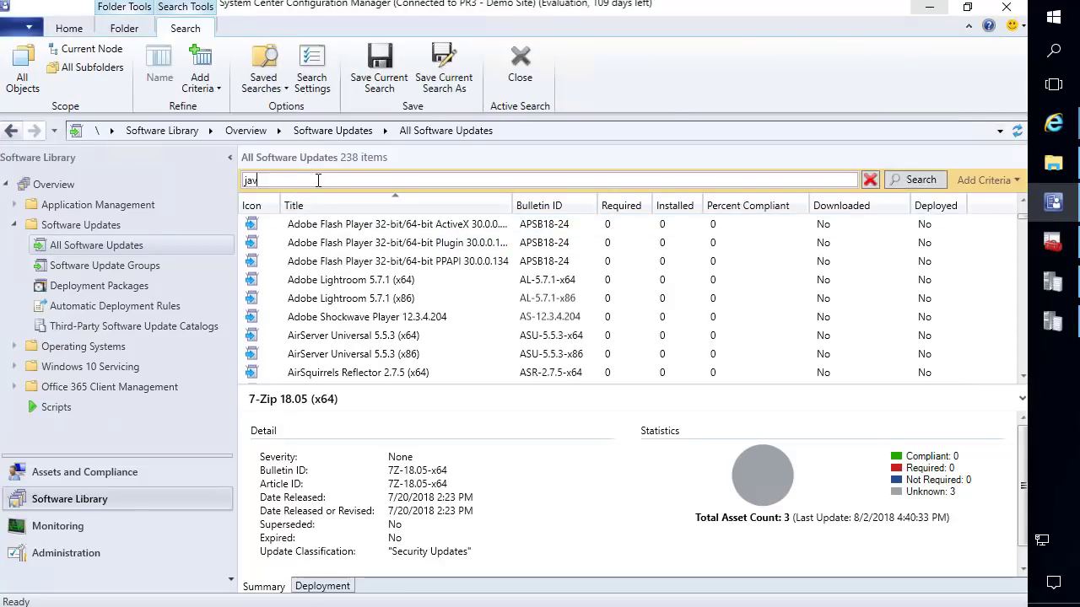
key(Return)
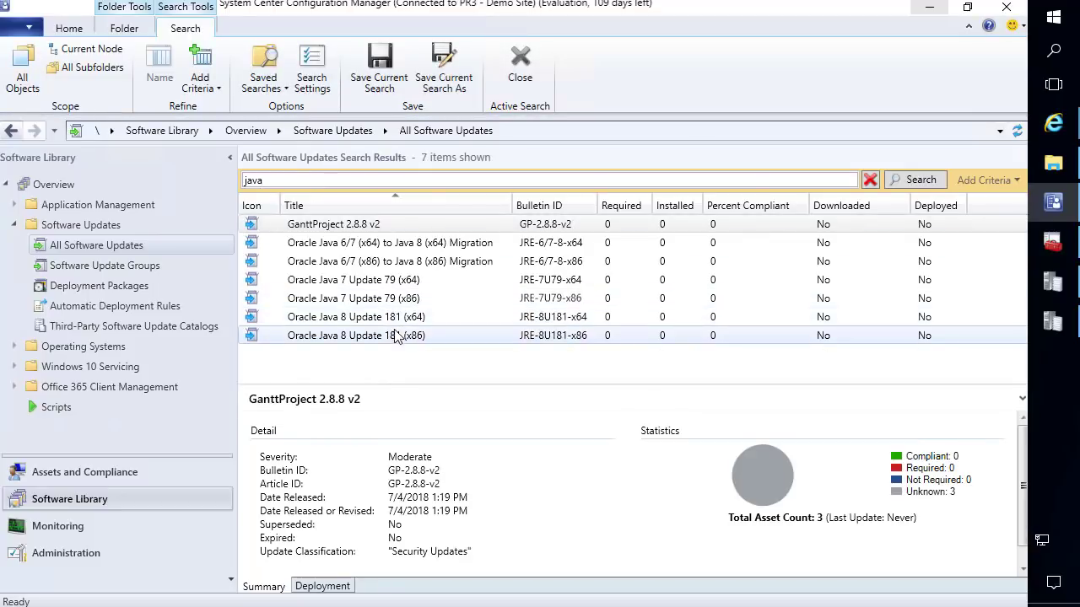
Publish the third-party software update content for Oracle Java 8 Update 181 (x86), and acknowledge the message.
click(390, 339)
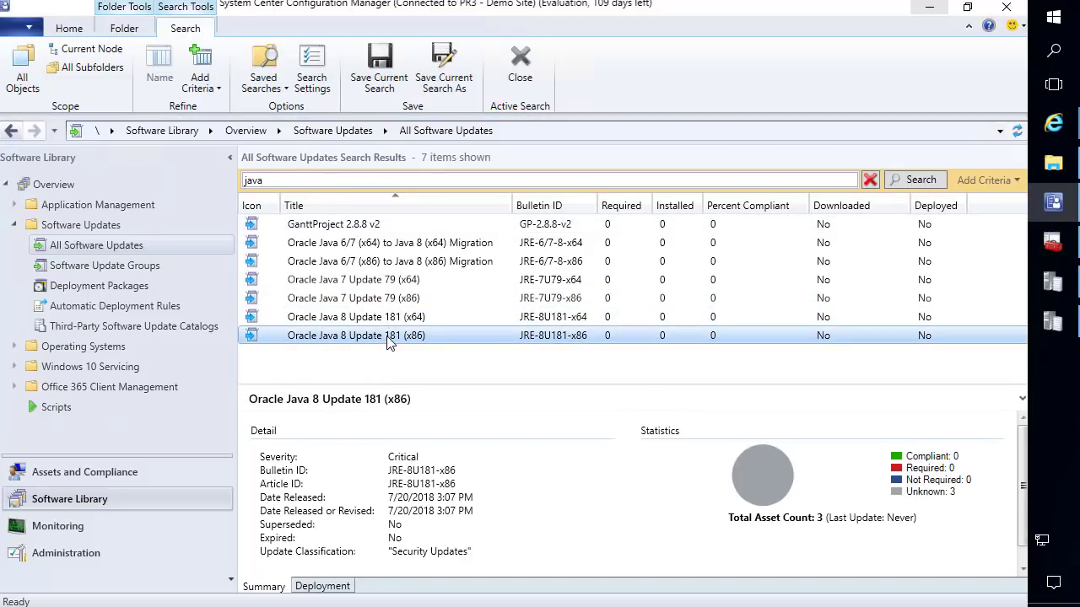
right_click(388, 338)
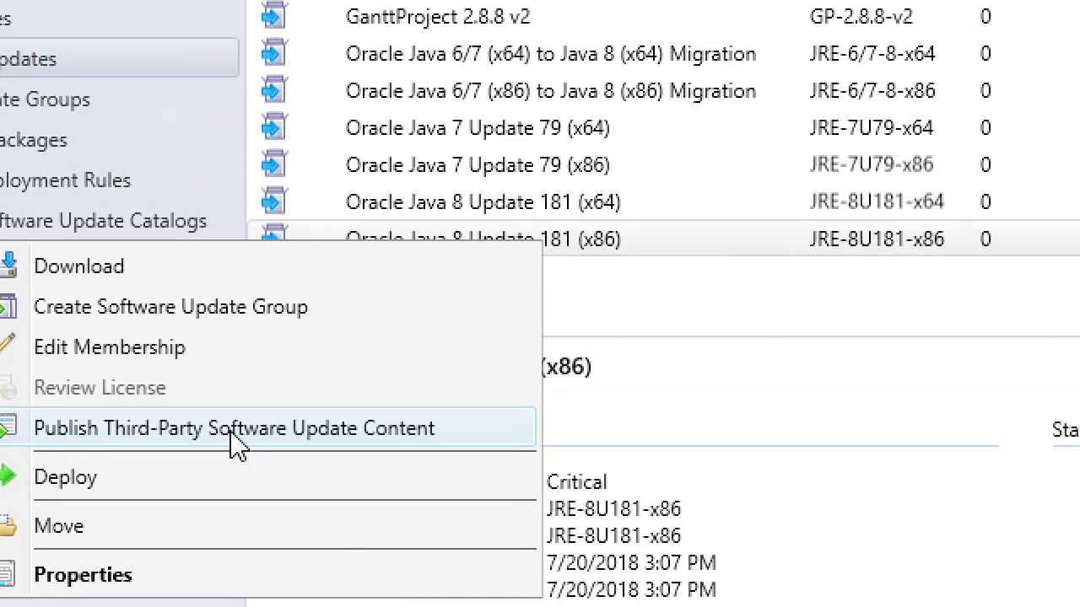
click(233, 432)
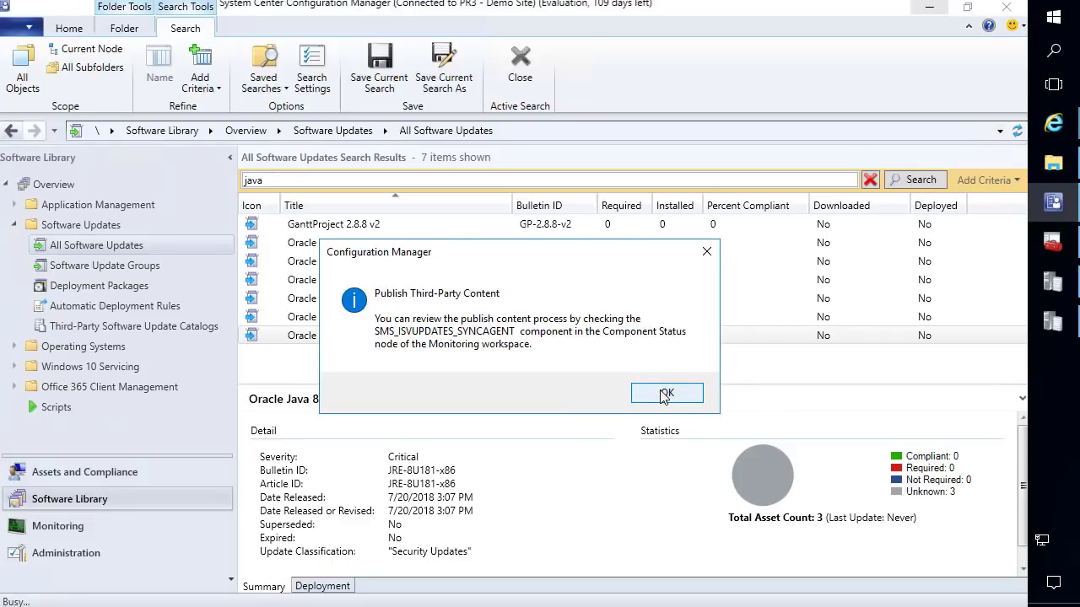
click(1061, 356)
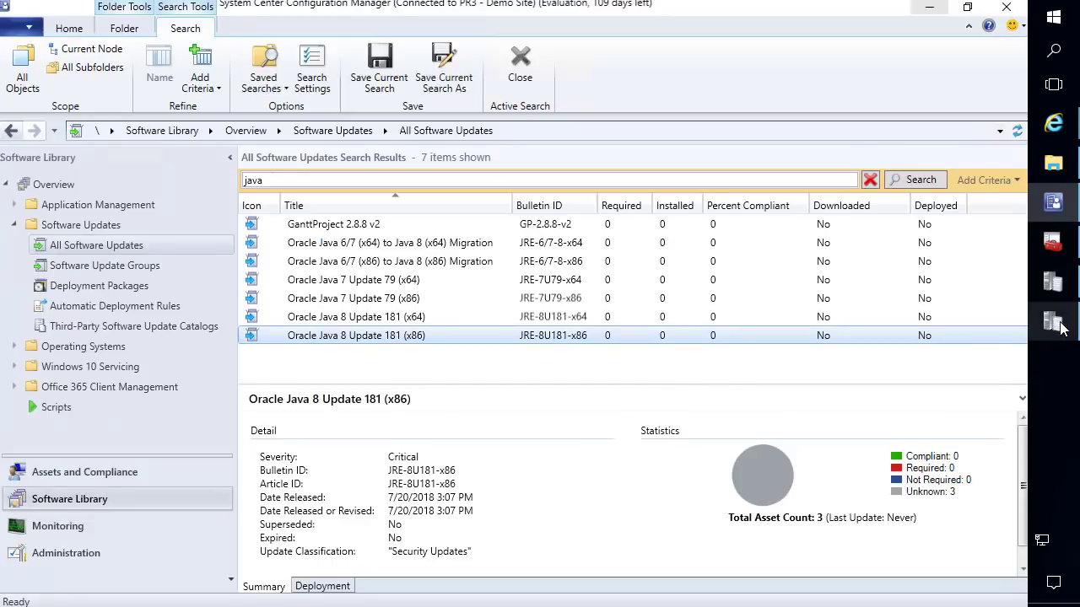
Check the newest entries of SMS_ISVUPDATES_SYNCAGENT.log for the publishing of Oracle Java 8 Update 181 (x86).
click(1061, 329)
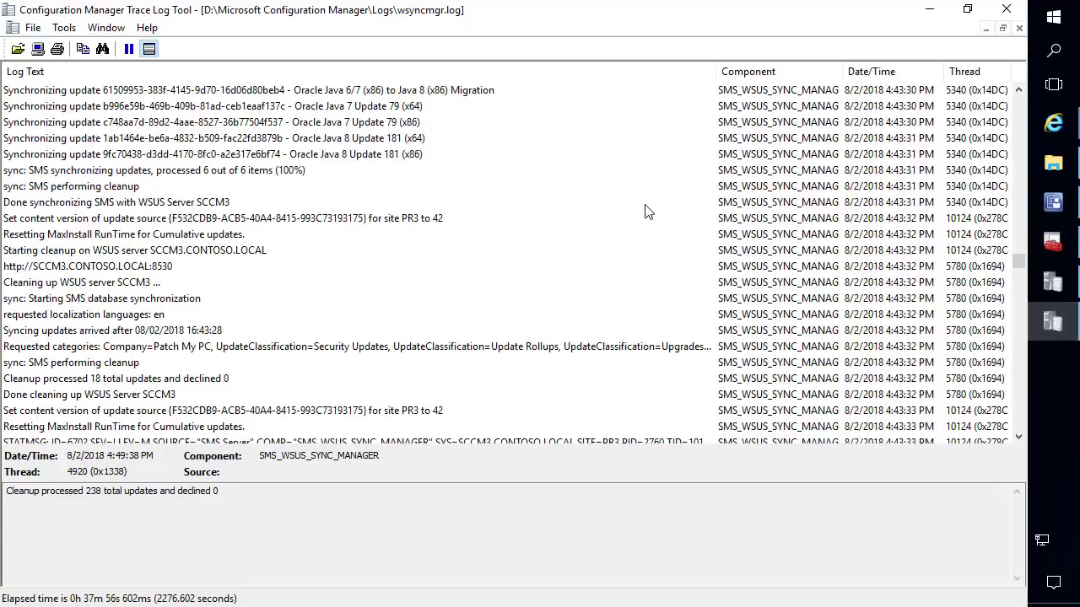
click(1051, 280)
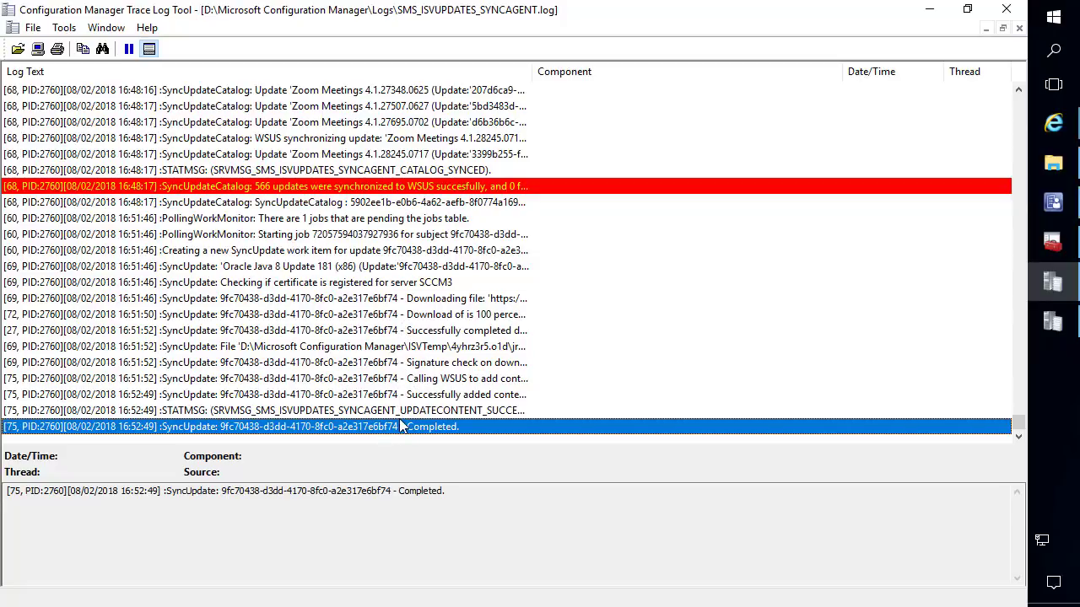
click(470, 489)
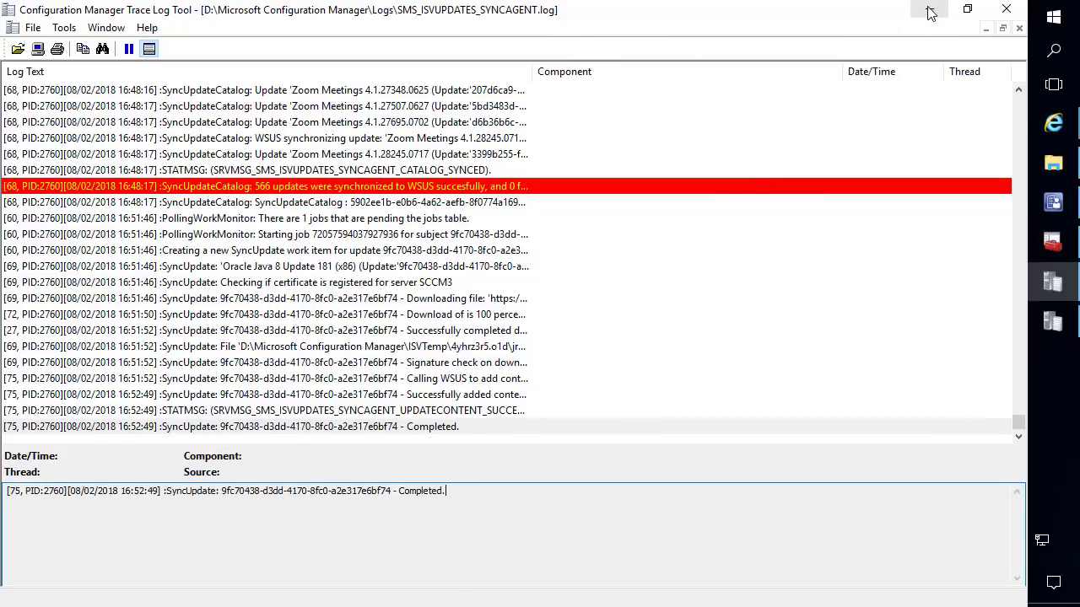
Return to the Configuration Manager console and start a software updates synchronization from All Software Updates.
click(1053, 203)
right_click(85, 245)
click(127, 251)
click(600, 413)
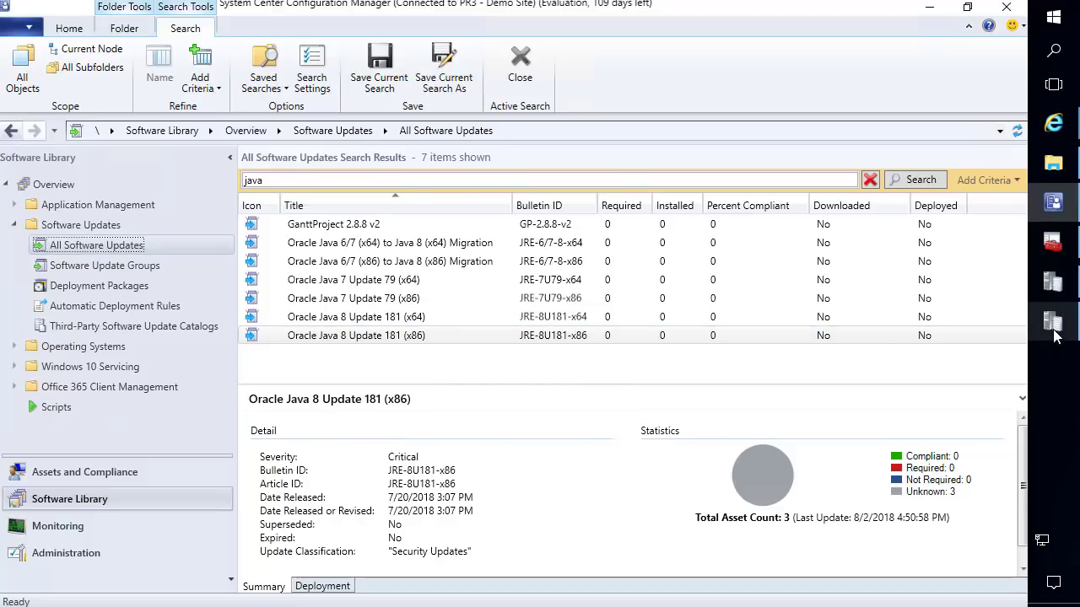
Check wsyncmgr.log for the end of the synchronization, and rerun the "java" search in the Configuration Manager console.
mouse_move(1060, 294)
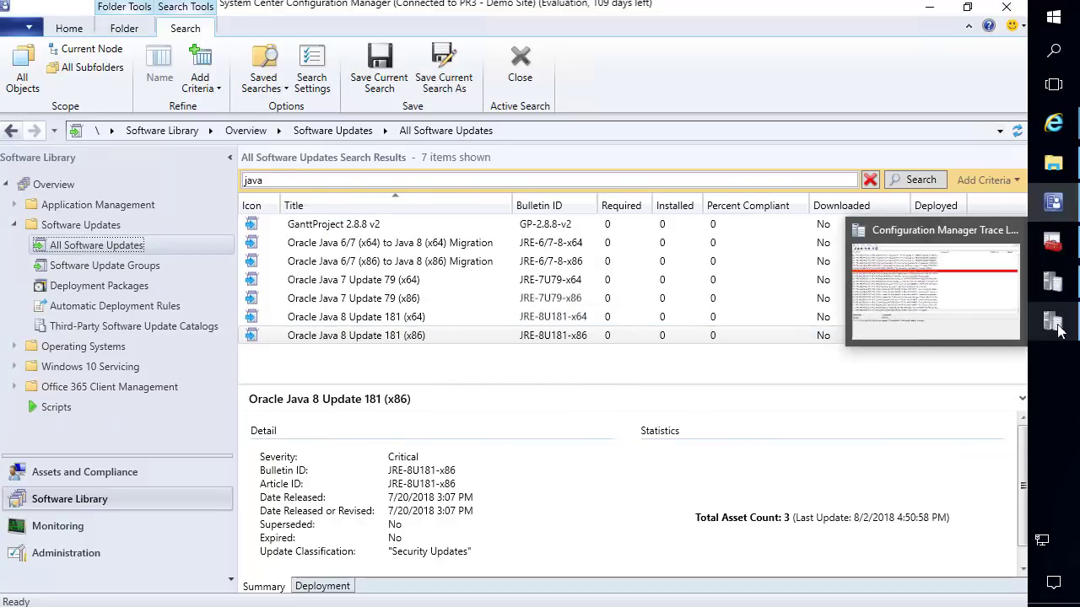
click(1060, 295)
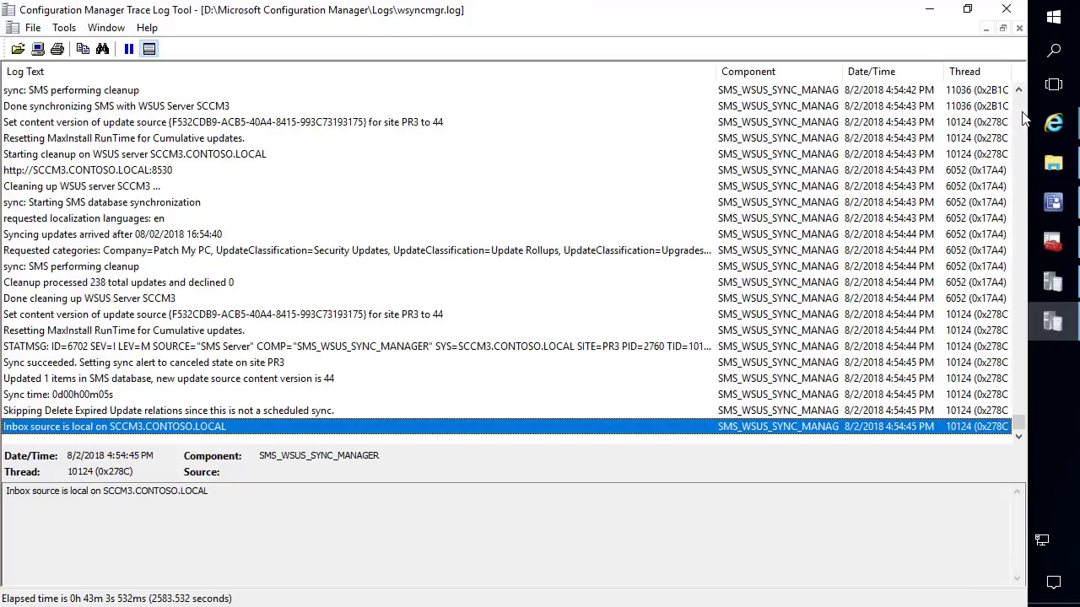
click(1059, 207)
click(916, 180)
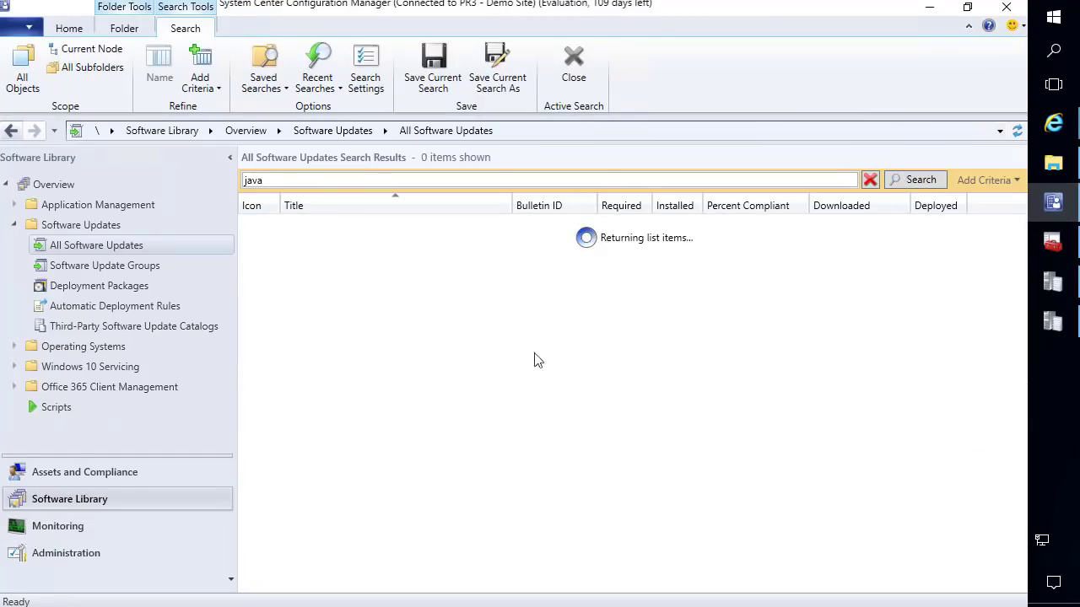
Inspect the content information and source path in the properties of Oracle Java 8 Update 181 (x86), and close them.
click(385, 336)
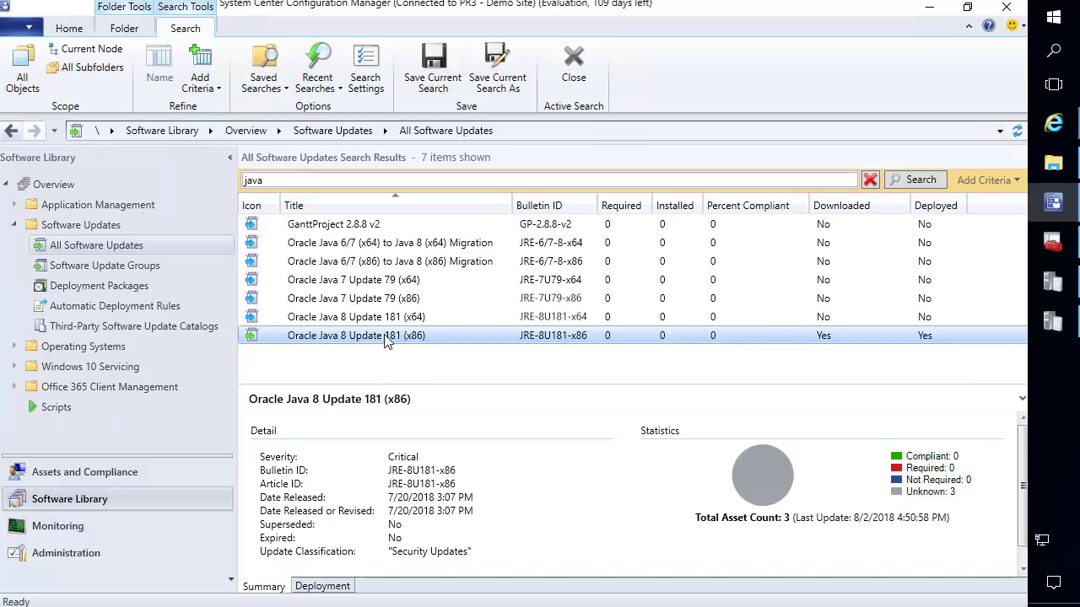
right_click(385, 336)
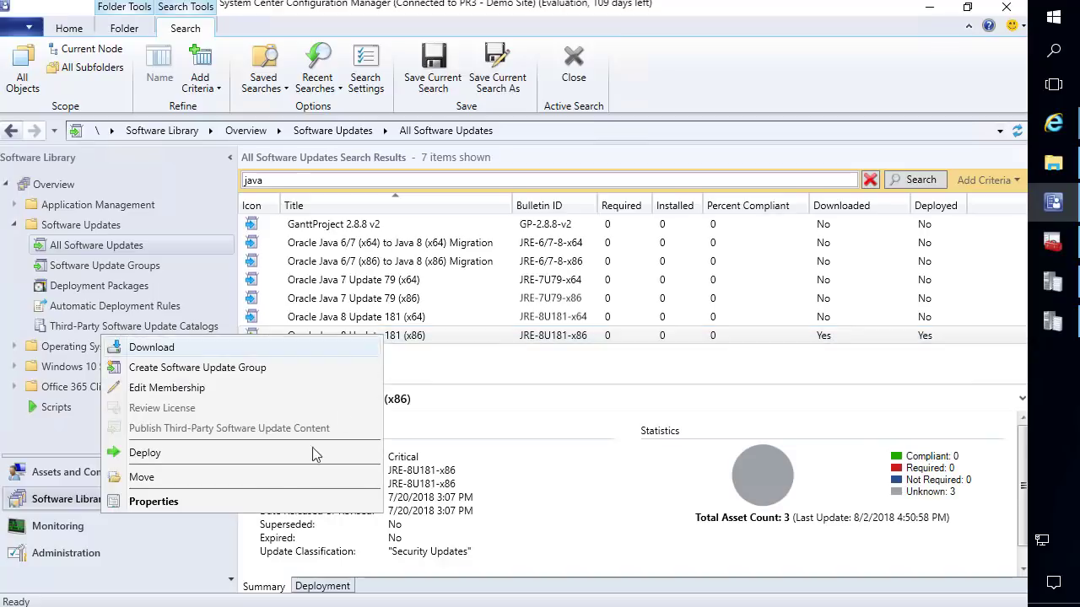
click(193, 503)
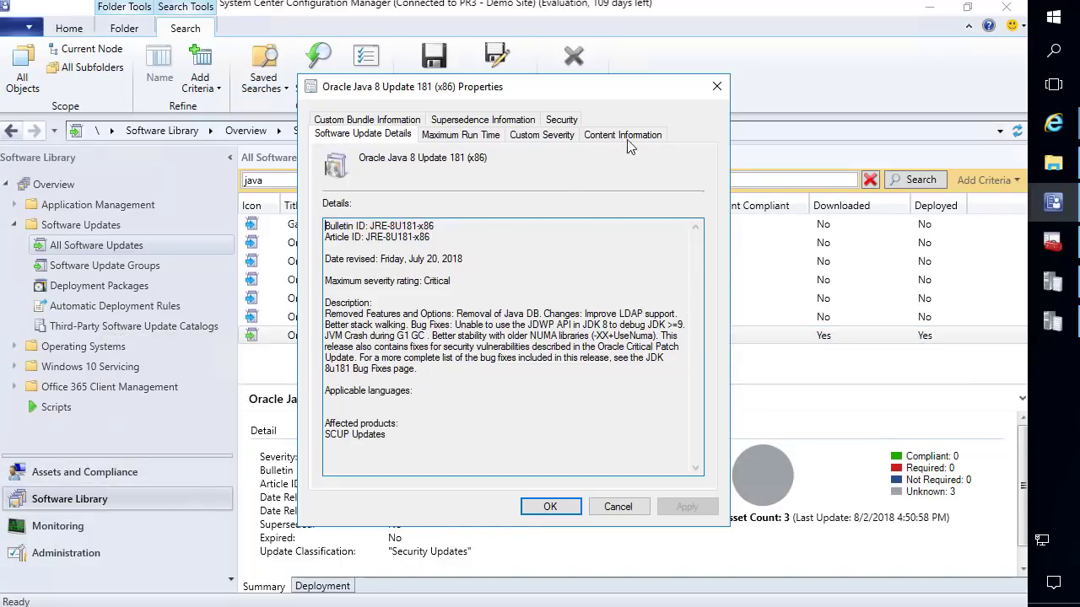
click(629, 137)
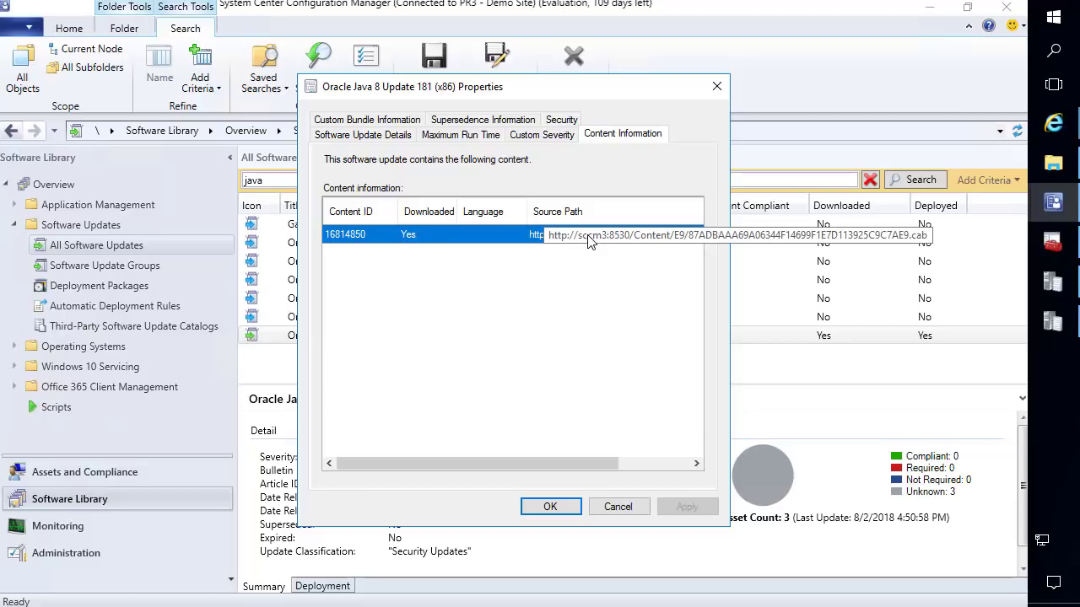
click(717, 88)
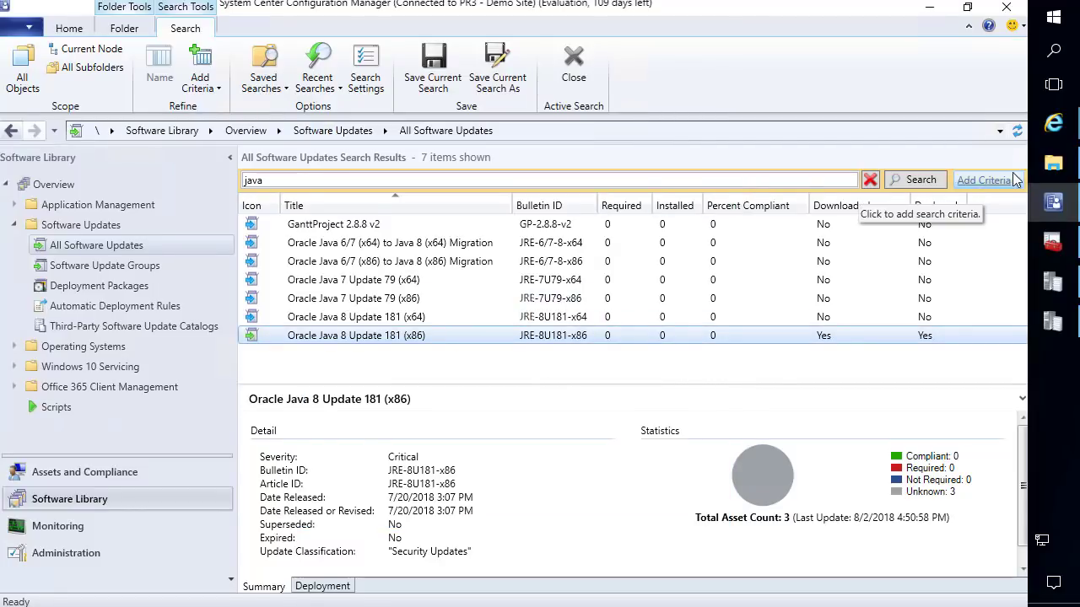
Minimize the open windows and launch Patch My PC Publishing Service from the desktop, allowing it to make changes.
click(937, 14)
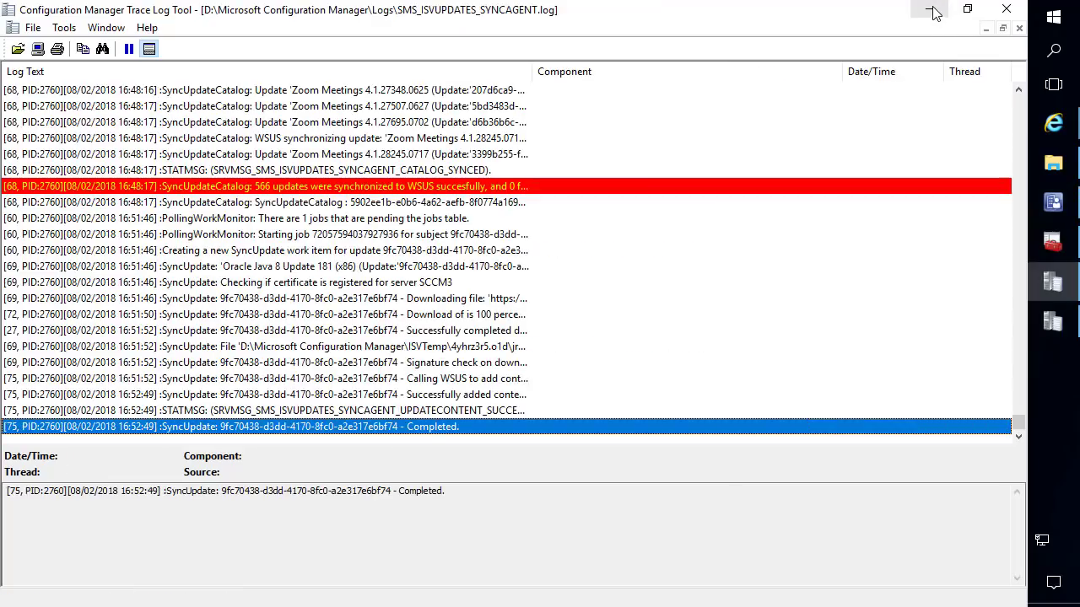
click(929, 8)
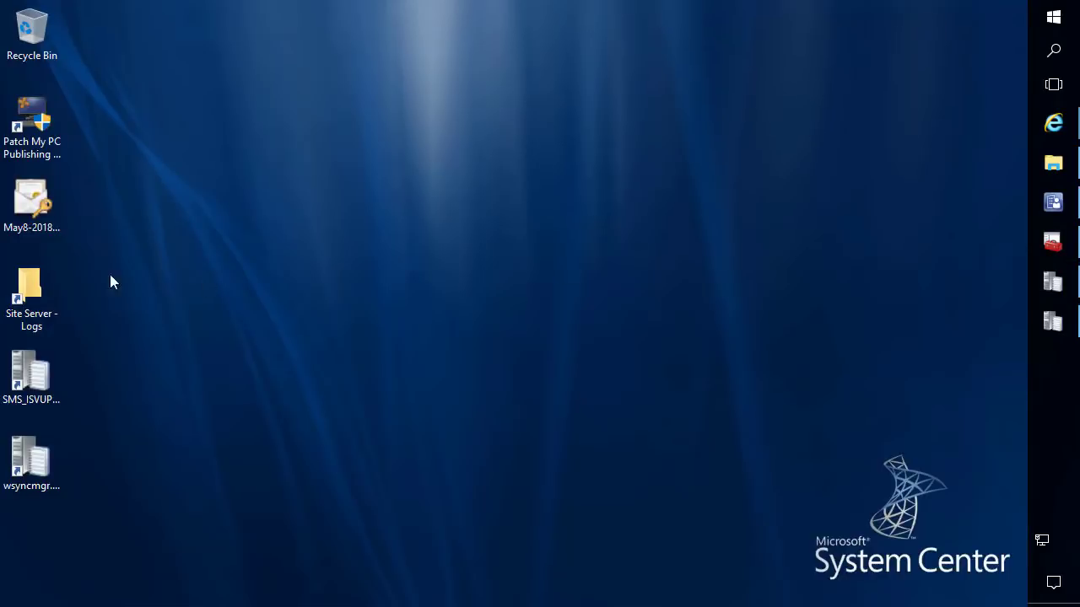
double_click(47, 122)
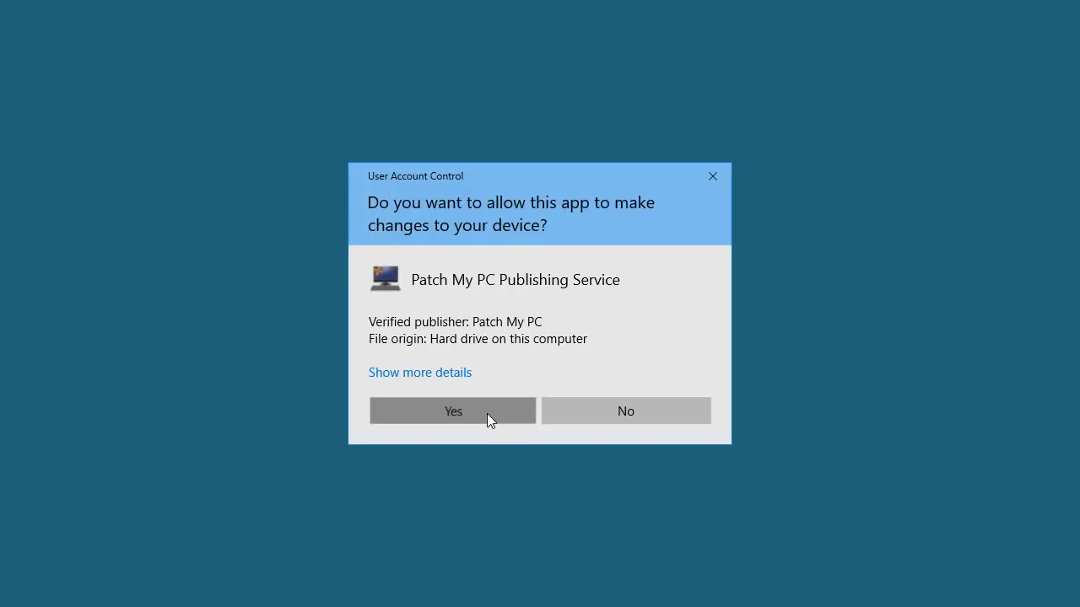
click(488, 415)
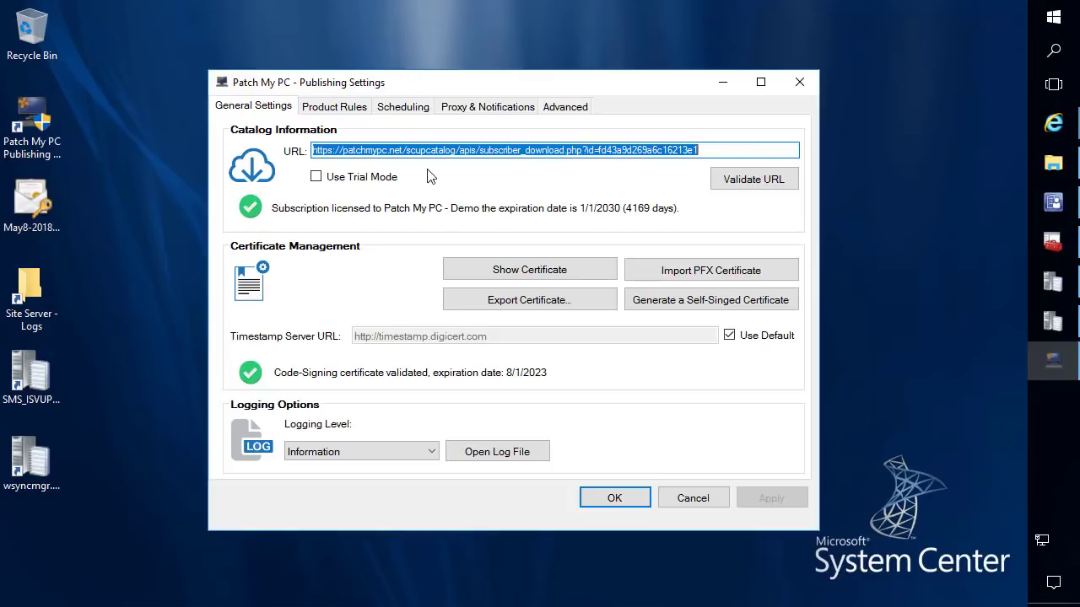
Show the product rules and expand every vendor in the product list.
click(352, 107)
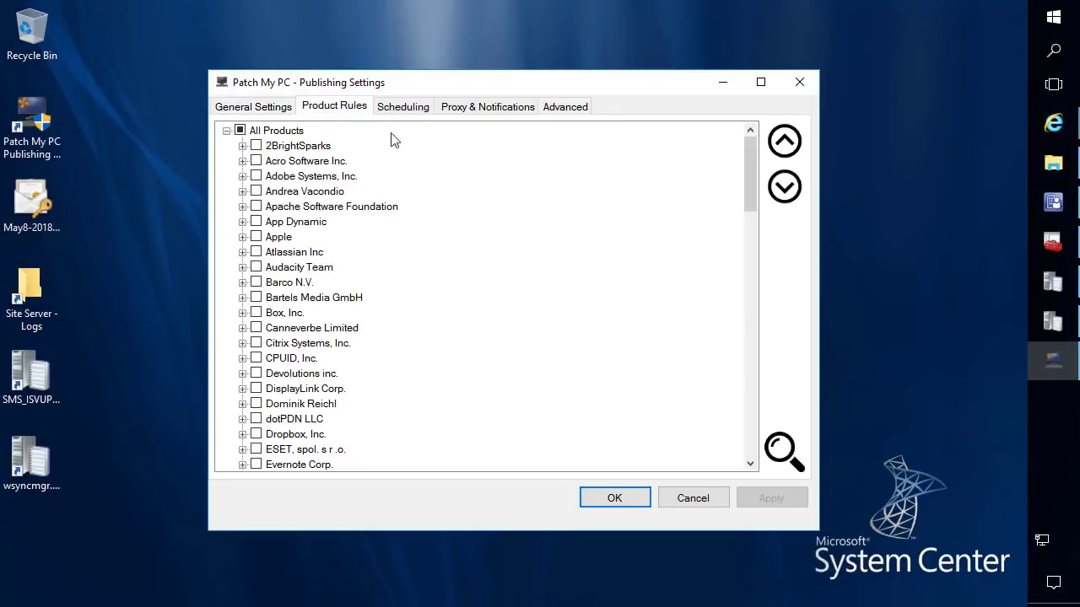
click(784, 186)
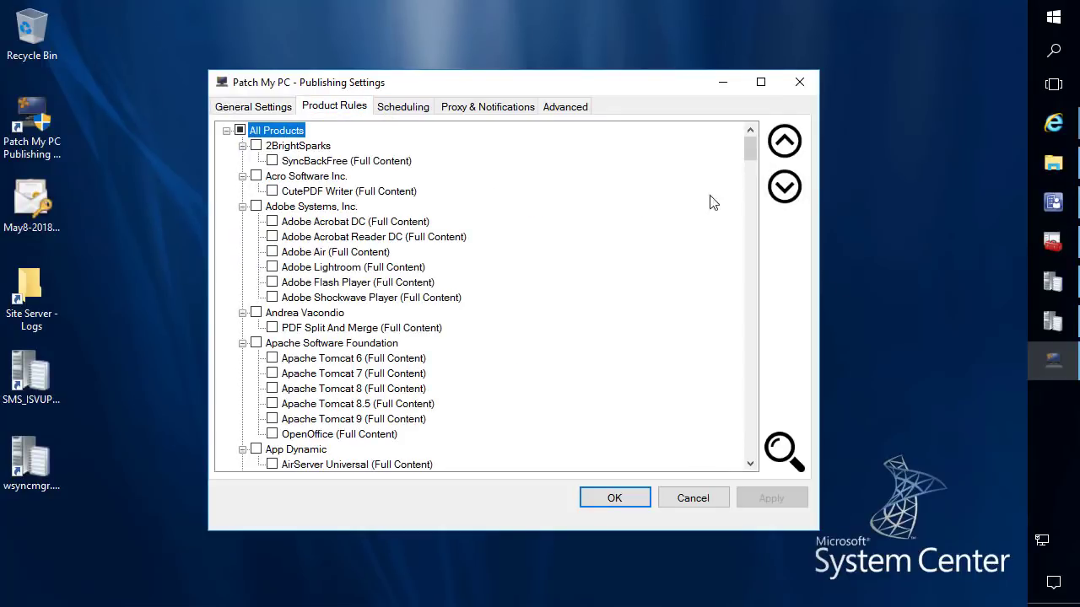
click(783, 450)
text(jva)
key(Return)
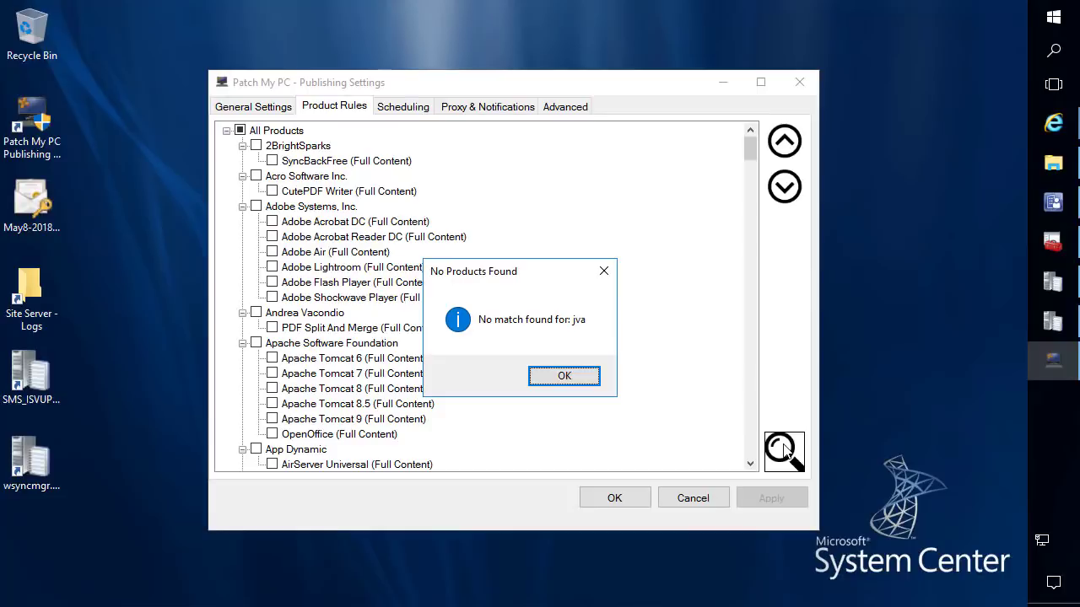
click(565, 376)
Search the product rules for "jav" and inspect the publishing options available for Oracle Java 8 (x86).
click(783, 450)
text(jav)
key(Return)
scroll(460, 361, down, 4)
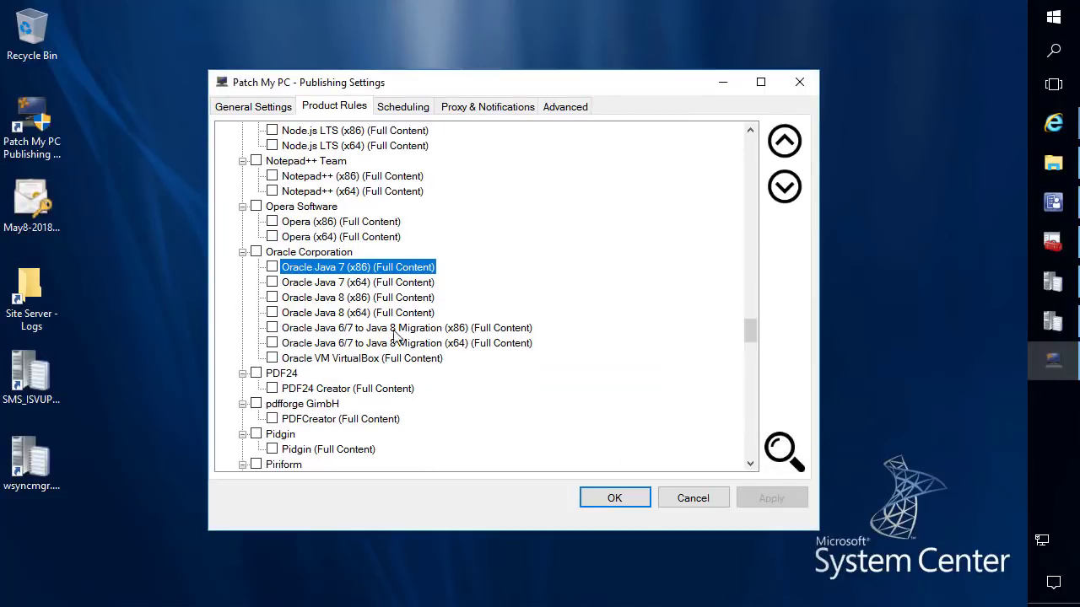
right_click(340, 300)
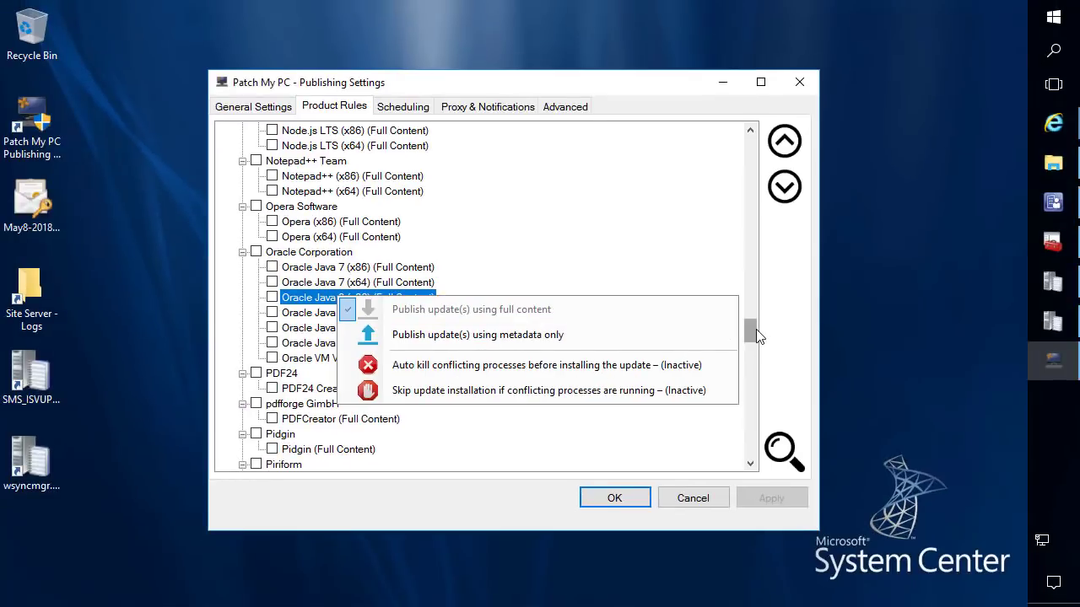
Set All Products to publish updates using metadata only, and switch them back to full content.
drag(756, 336, 781, 144)
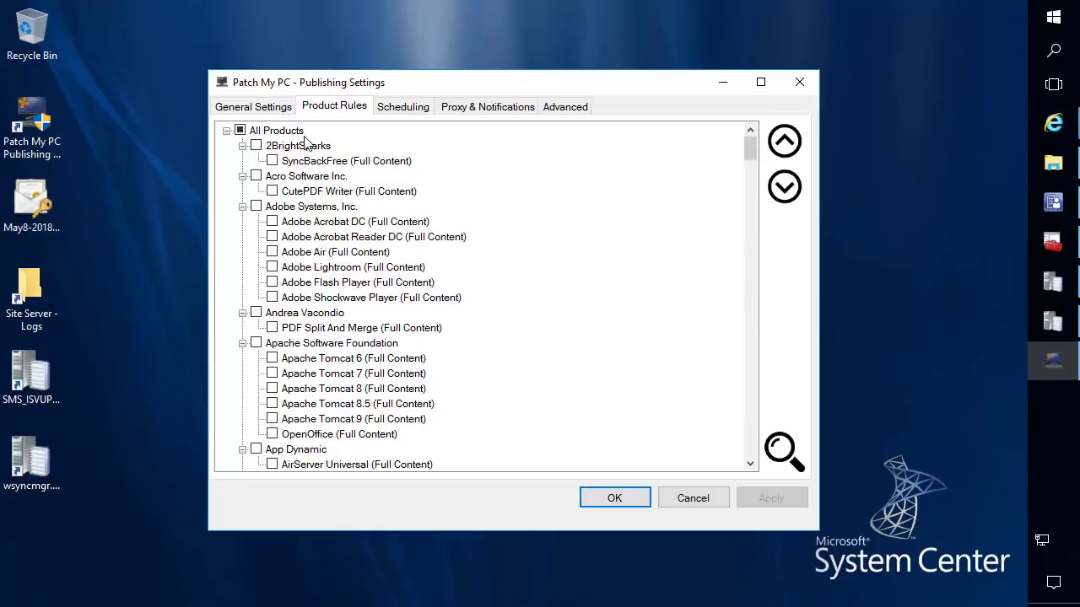
right_click(270, 133)
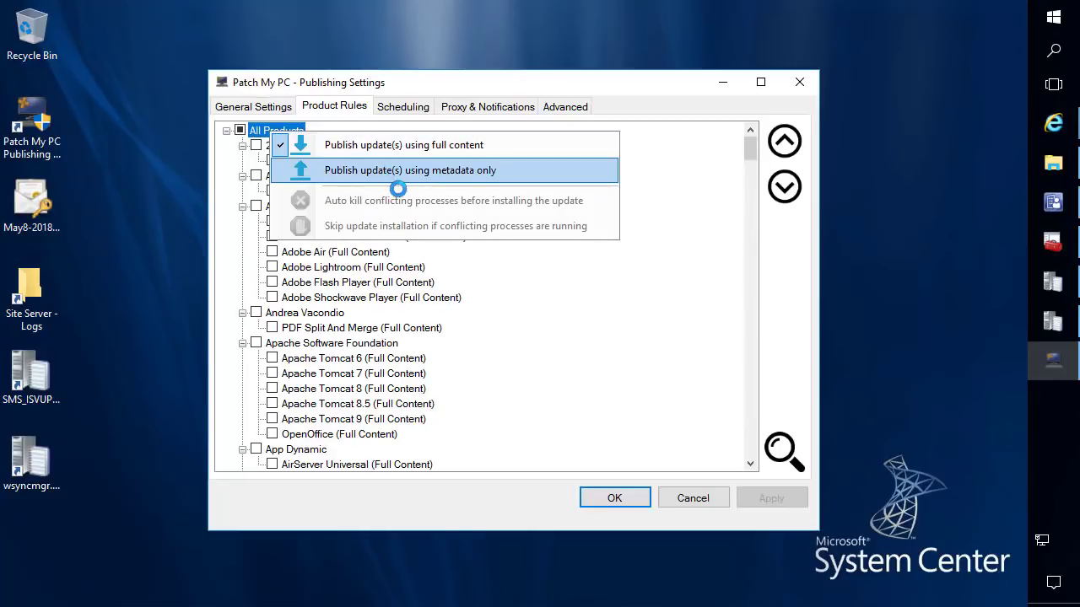
click(391, 178)
right_click(290, 135)
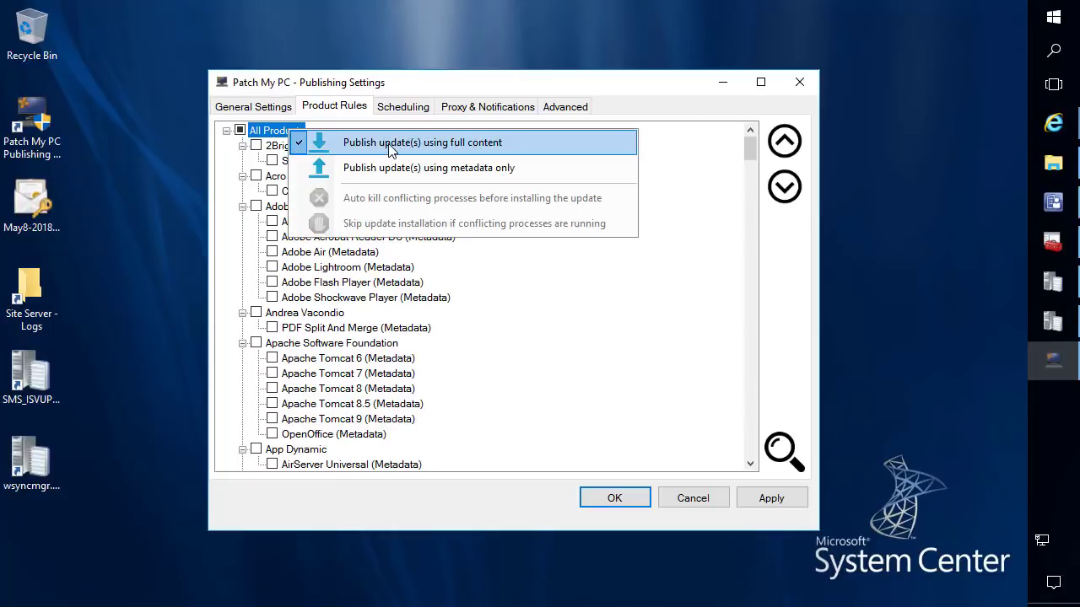
click(391, 143)
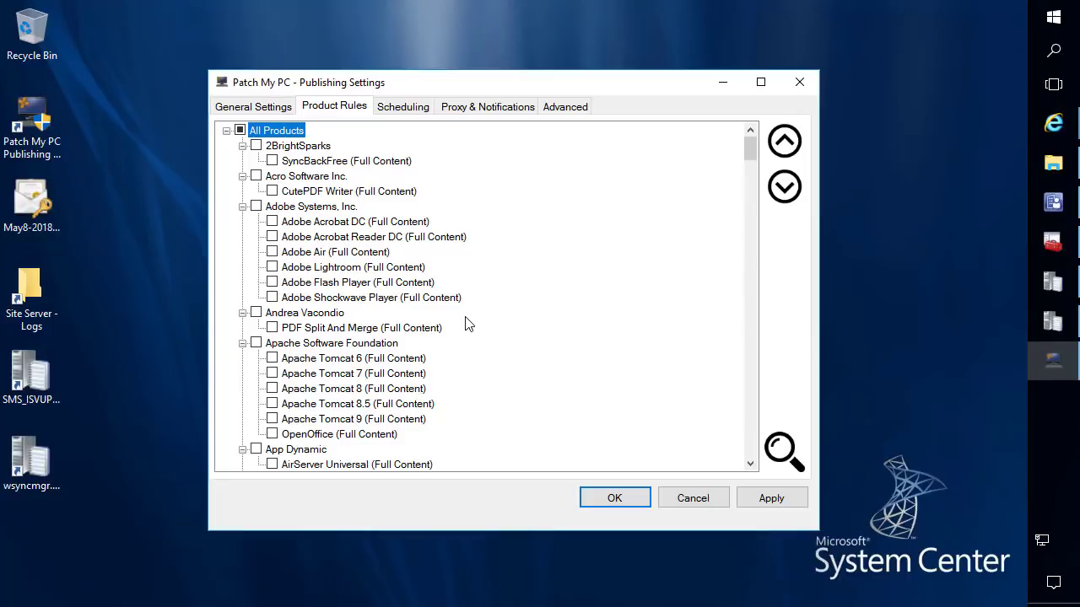
Switch to the Configuration Manager console, review the actions for Oracle Java 8 Update 181 (x64), and select the x86 update.
click(1054, 204)
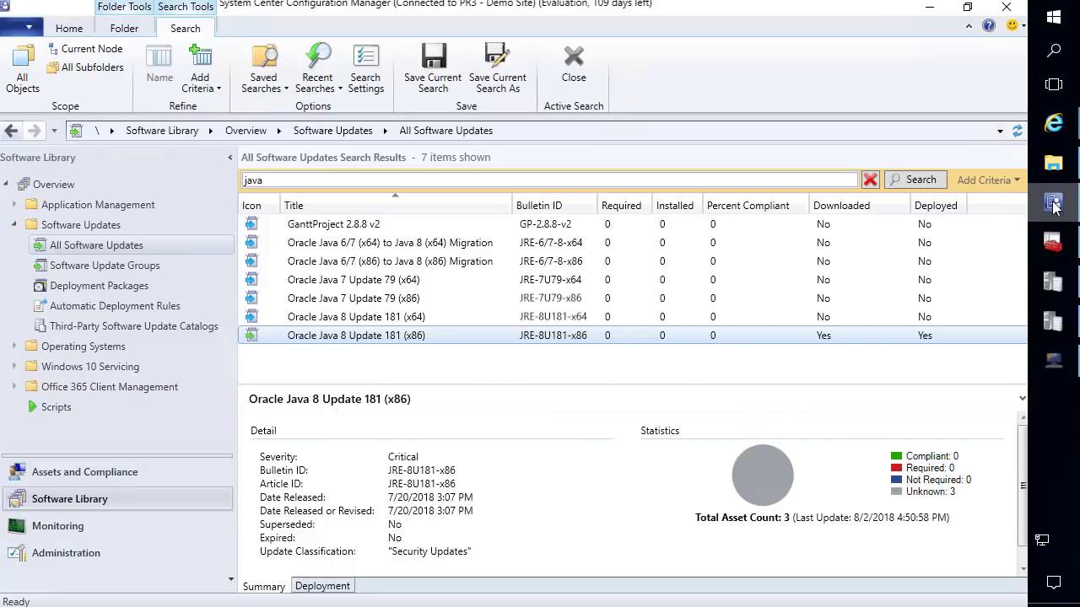
right_click(357, 321)
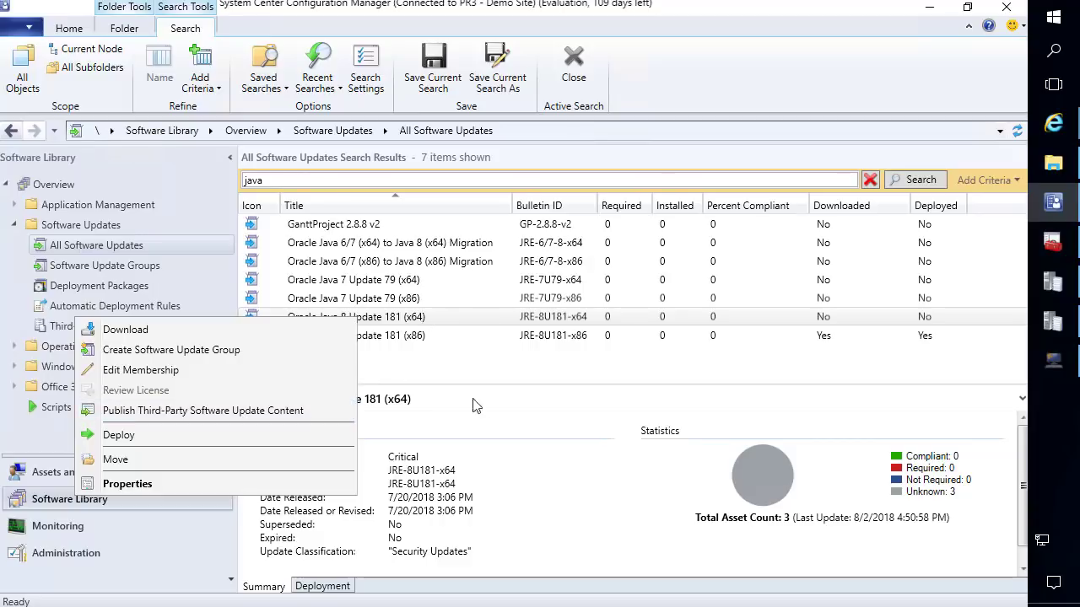
click(408, 336)
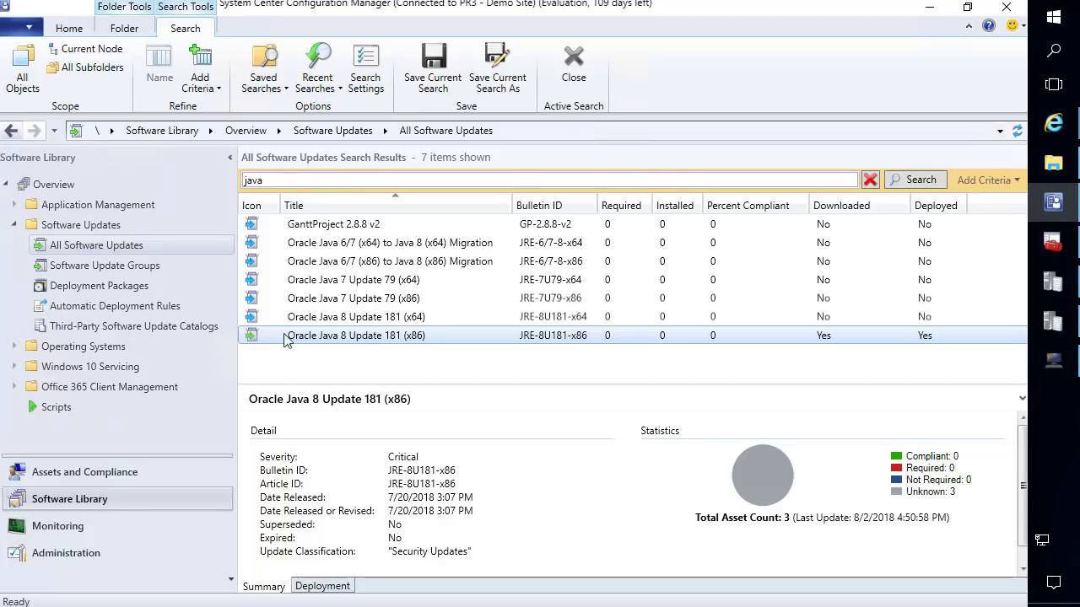
Open the properties of the Patch My PC Updates automatic deployment rule and check its vendor search criterion, keeping Patch My PC selected.
click(131, 309)
click(373, 224)
right_click(368, 225)
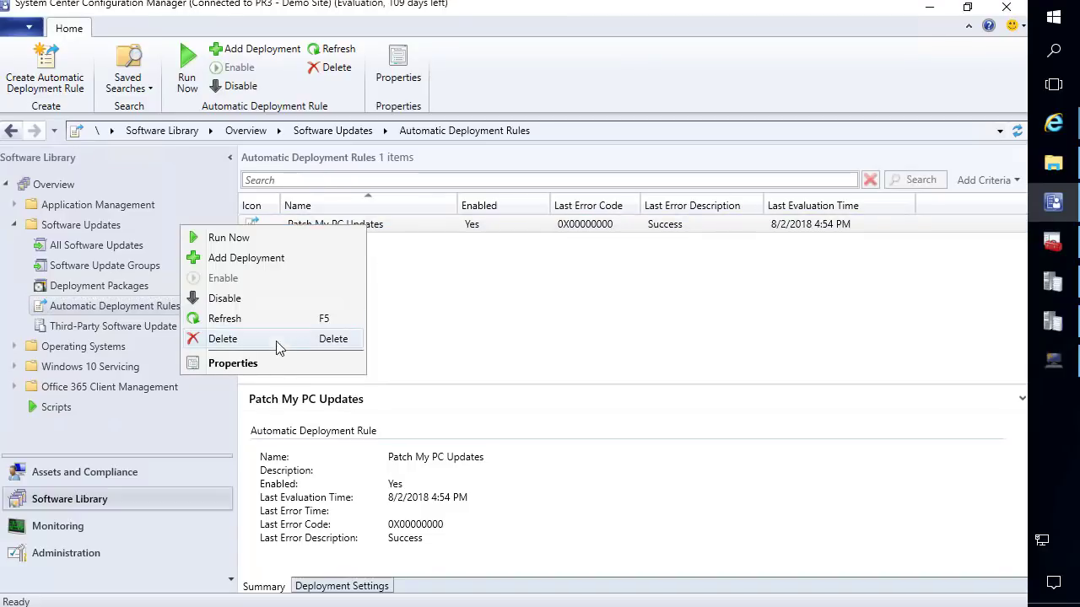
click(271, 363)
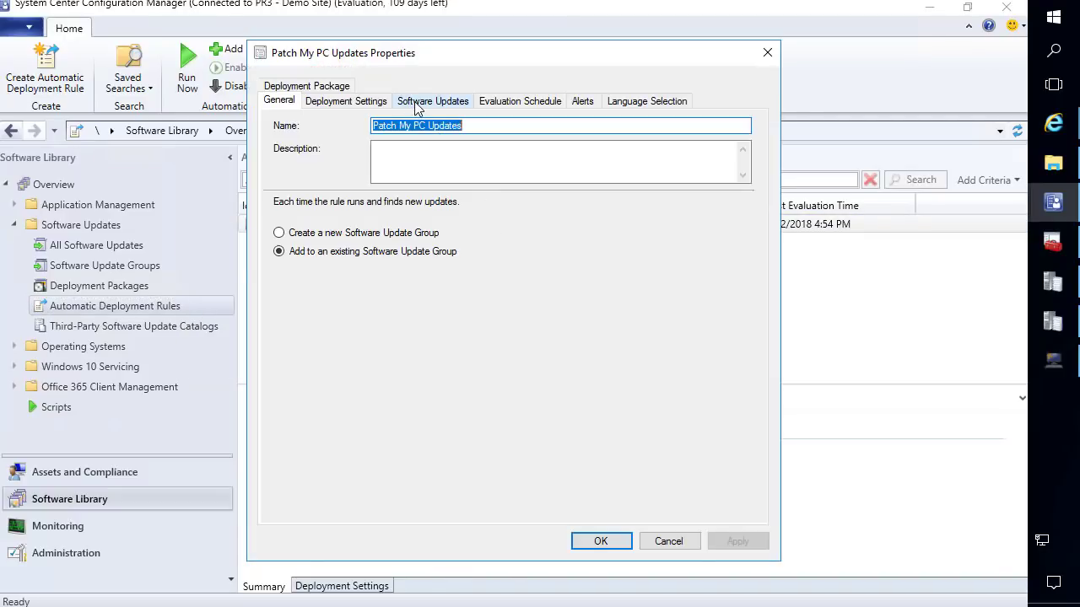
click(415, 105)
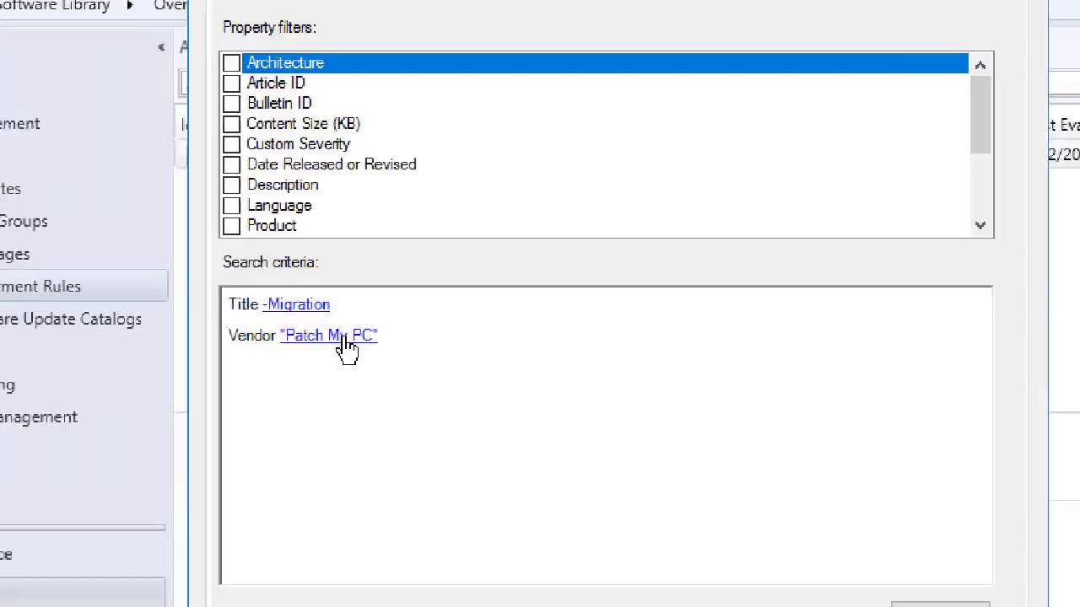
click(342, 336)
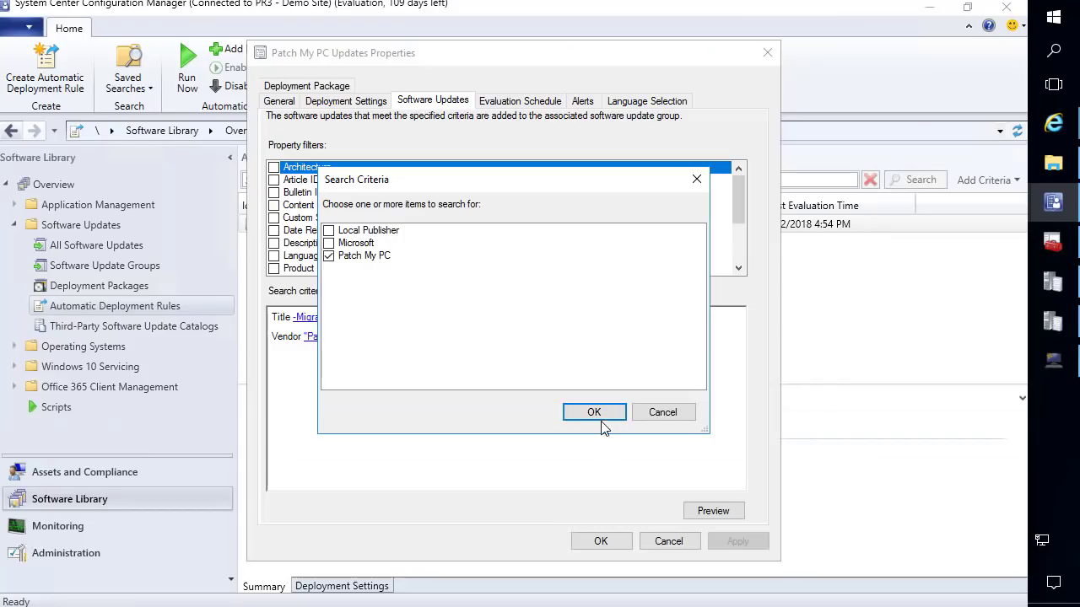
click(846, 497)
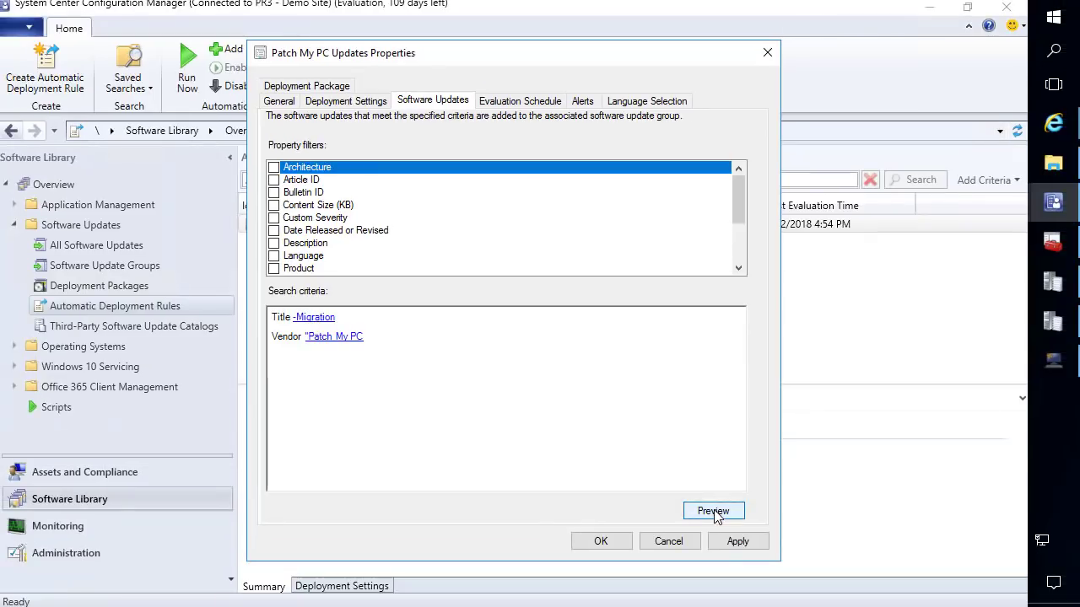
Preview the updates matching the rule's search criteria, inspect the listed update, and close the preview and the rule properties.
click(713, 512)
drag(350, 164, 415, 164)
click(352, 190)
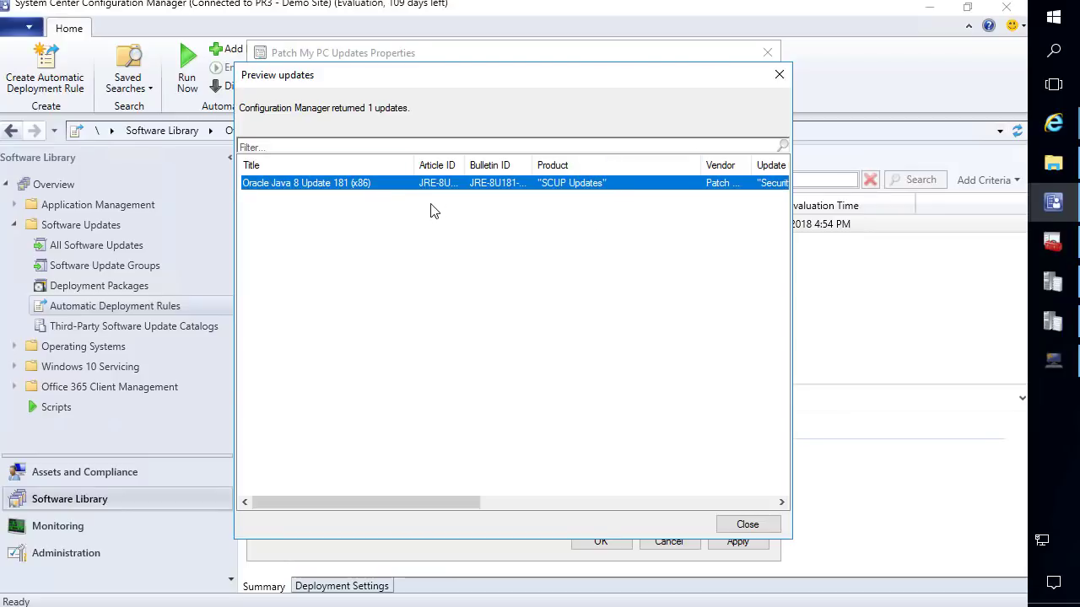
click(779, 77)
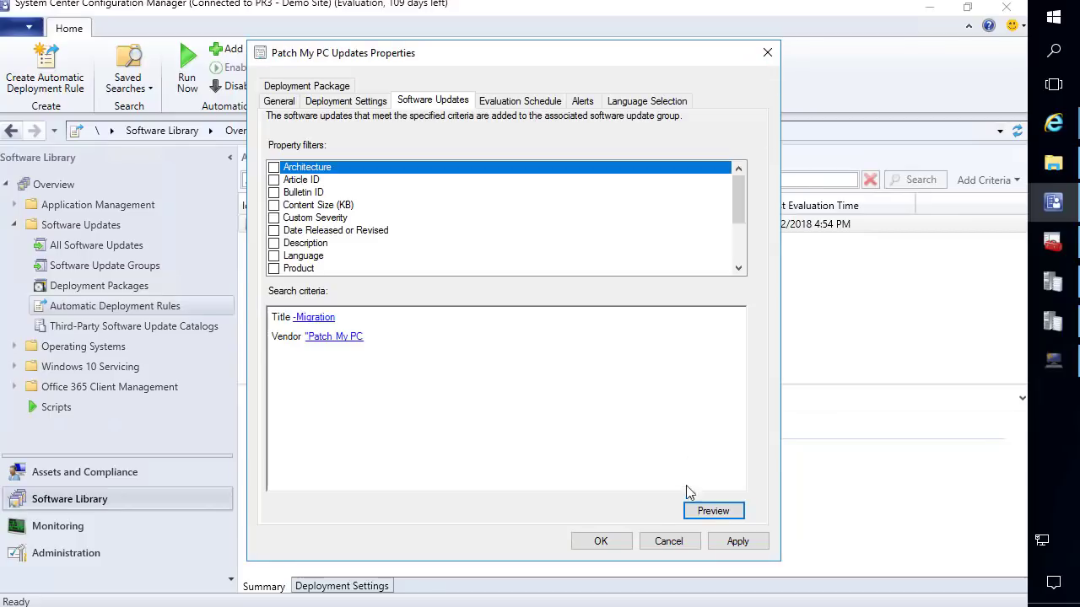
click(620, 540)
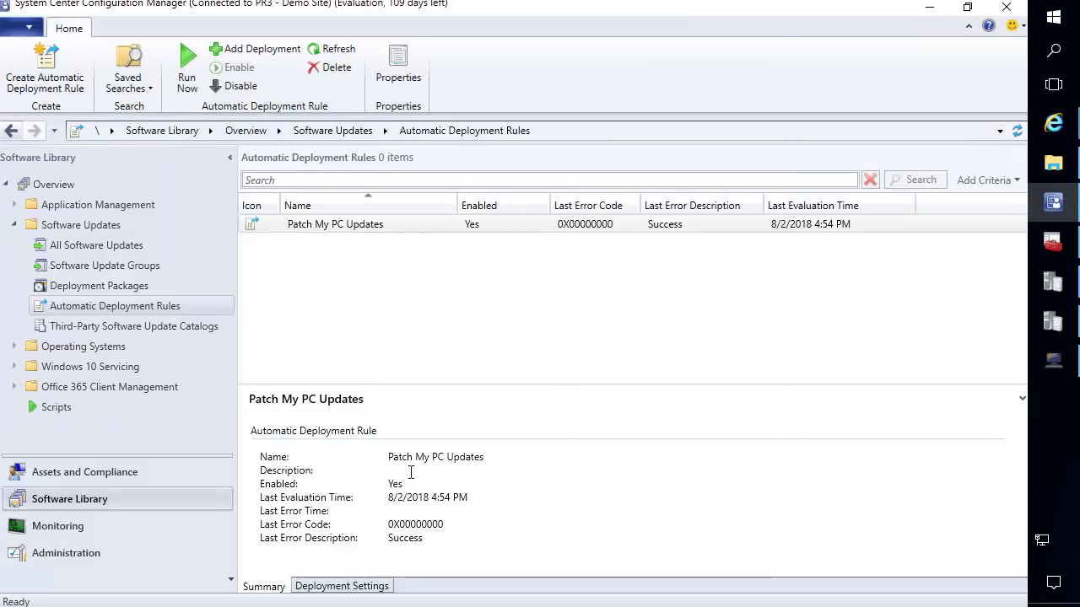
Show the members of the Patch My PC Updates software update group and widen the Title column.
click(113, 271)
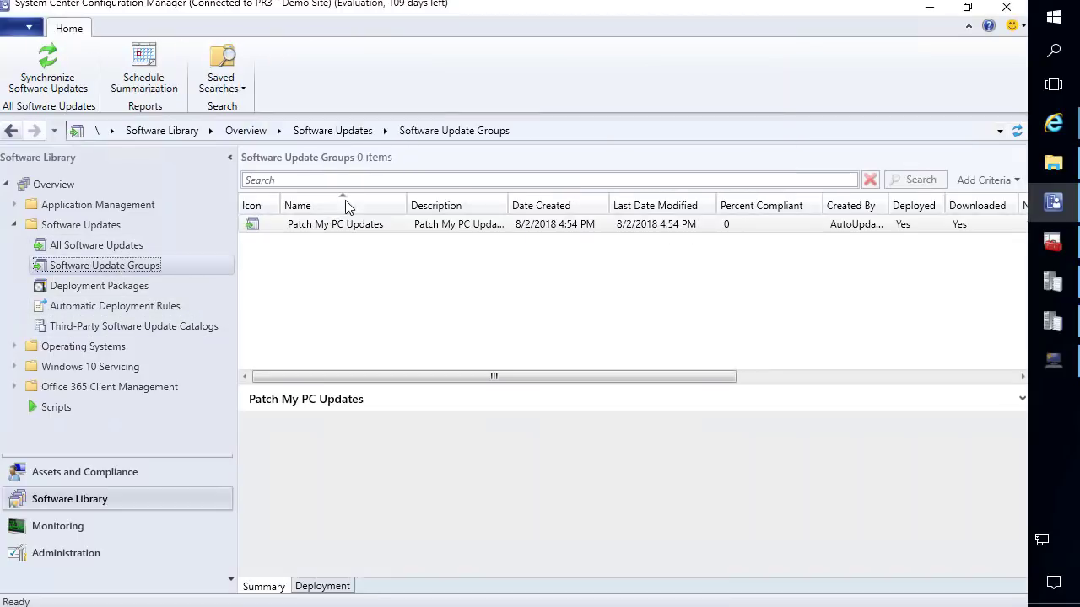
click(370, 226)
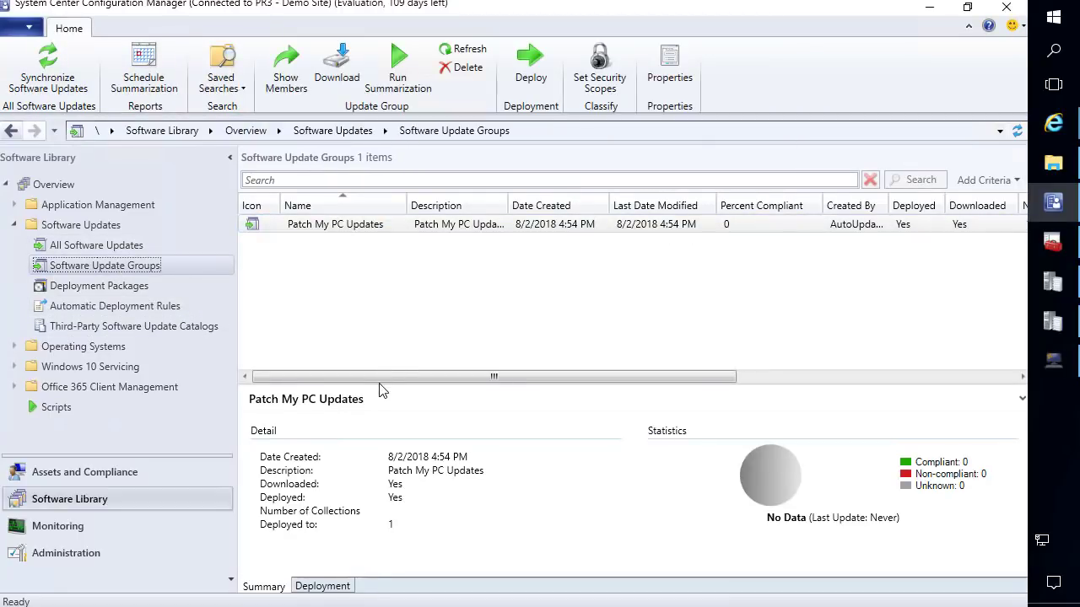
drag(381, 385, 379, 347)
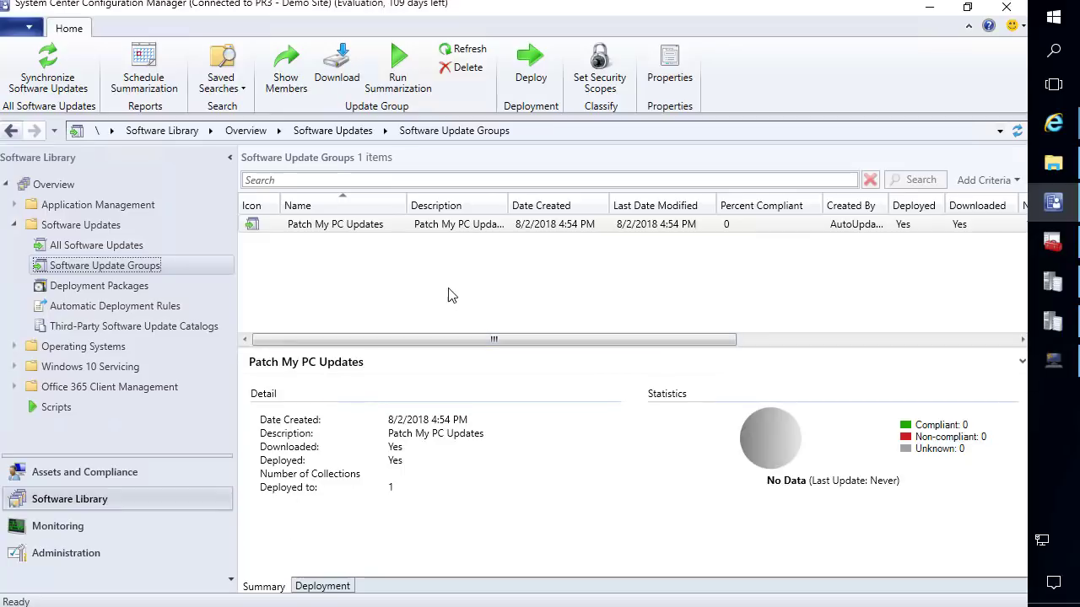
double_click(343, 232)
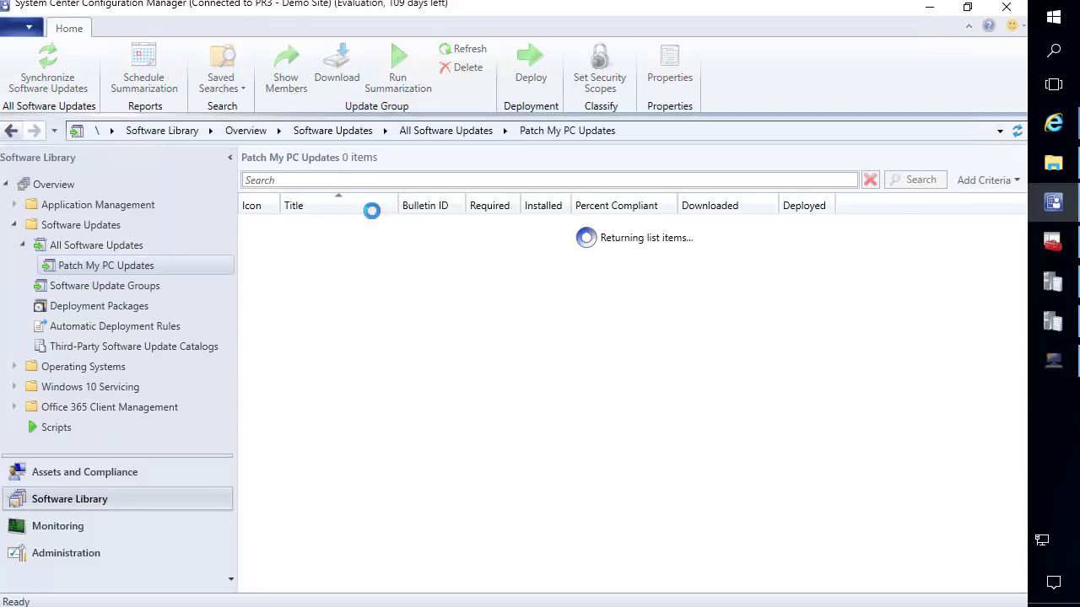
drag(398, 206, 464, 205)
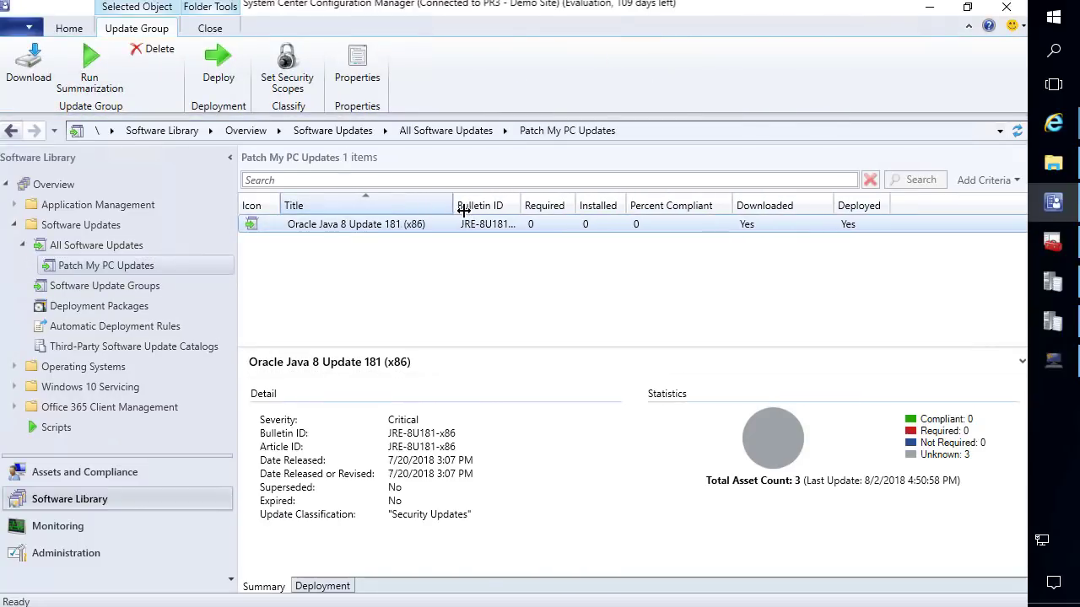
Search All Software Updates for "java" and bring up the available actions for Oracle Java 8 Update 181 (x86).
click(121, 245)
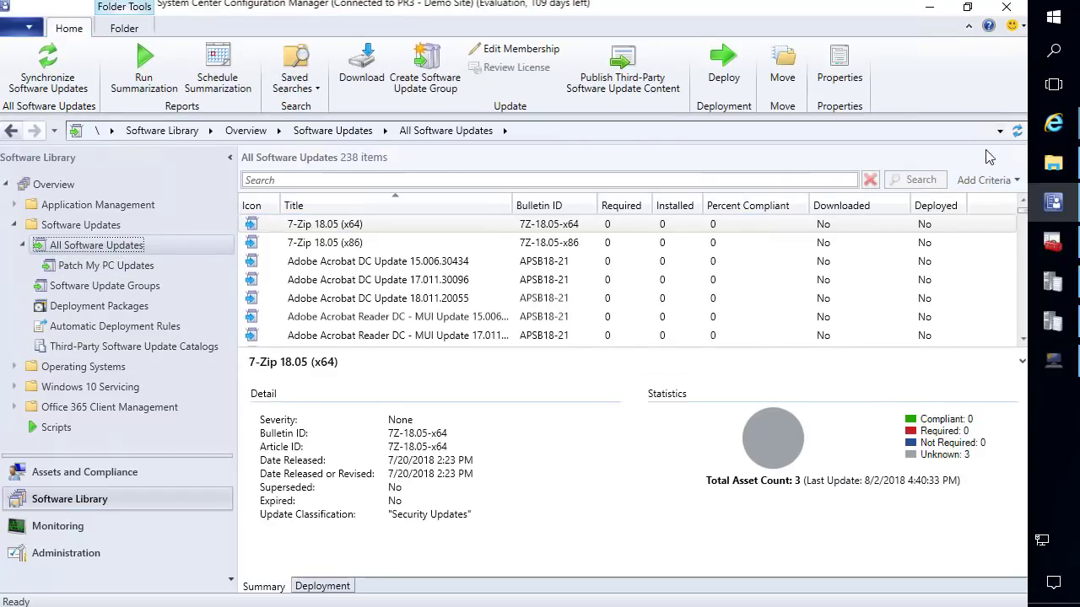
click(768, 179)
text(java)
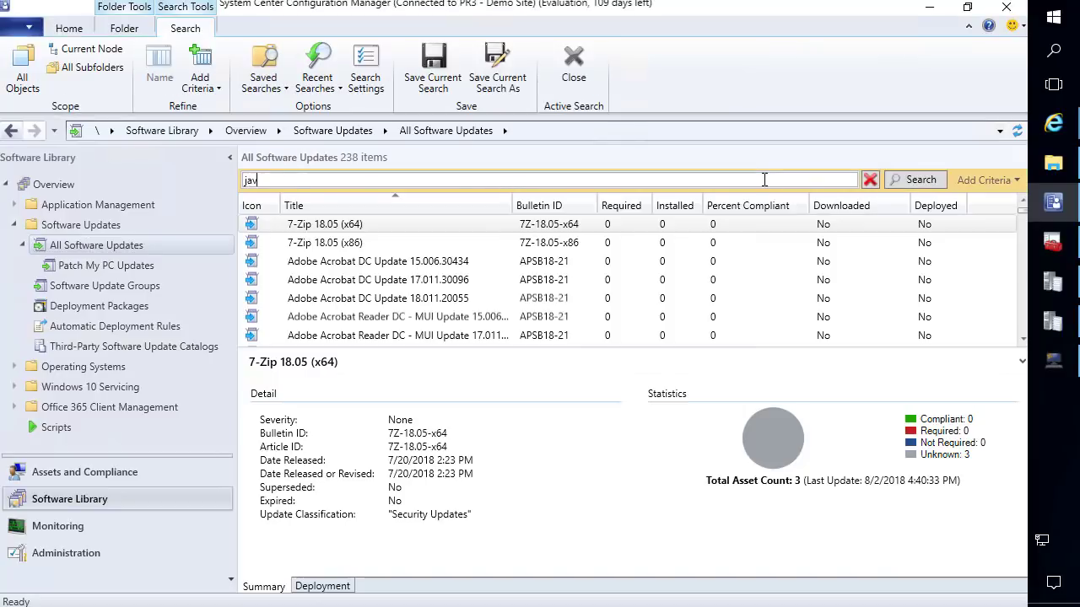
key(Return)
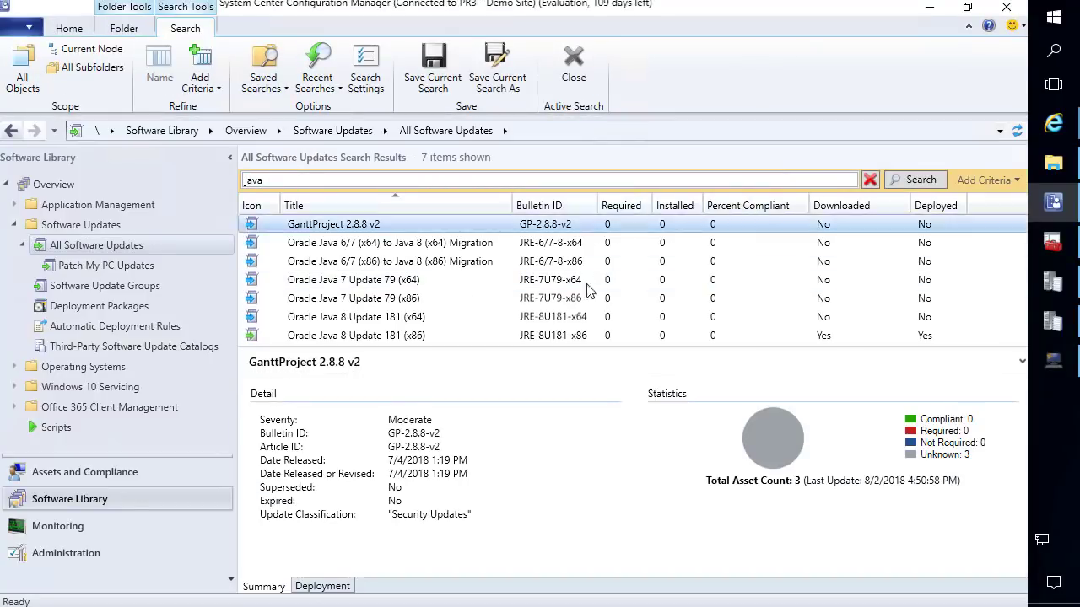
click(392, 337)
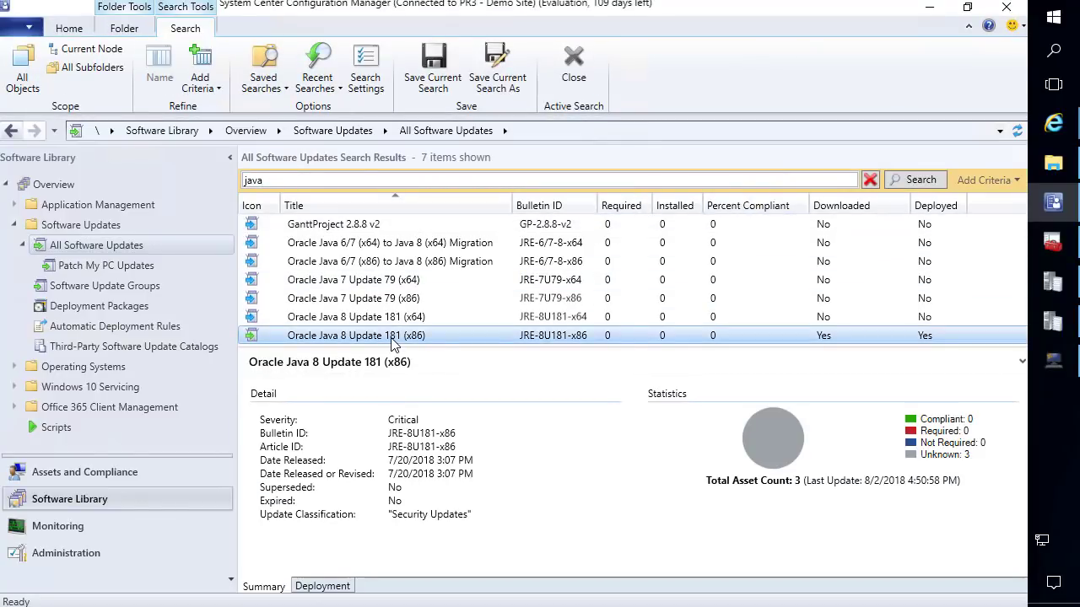
right_click(391, 339)
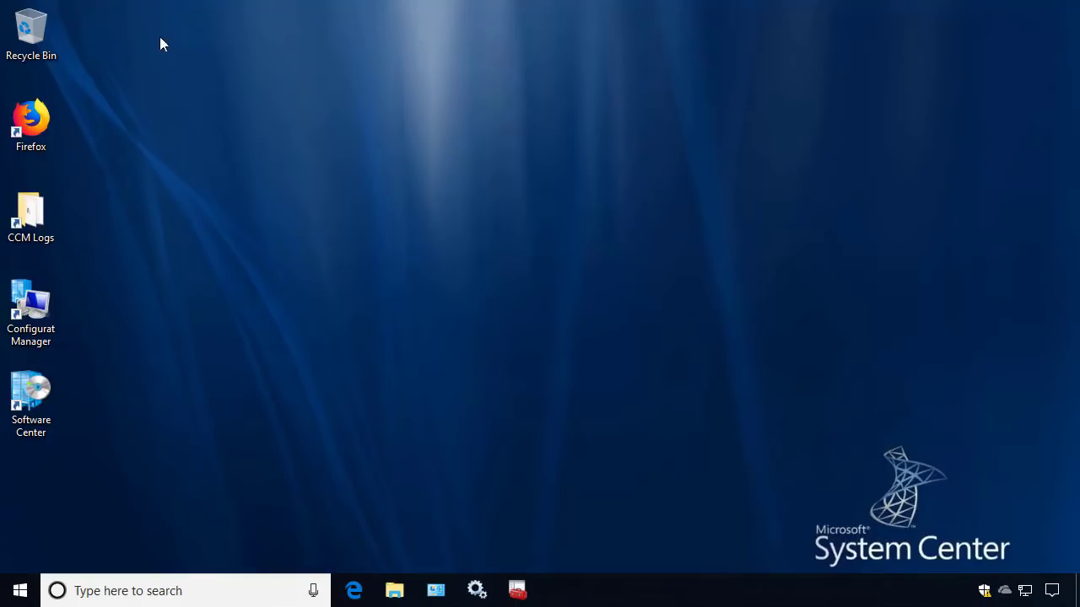
Run the Machine Policy Retrieval & Evaluation Cycle from the Configuration Manager client properties on the client computer.
double_click(50, 316)
click(367, 191)
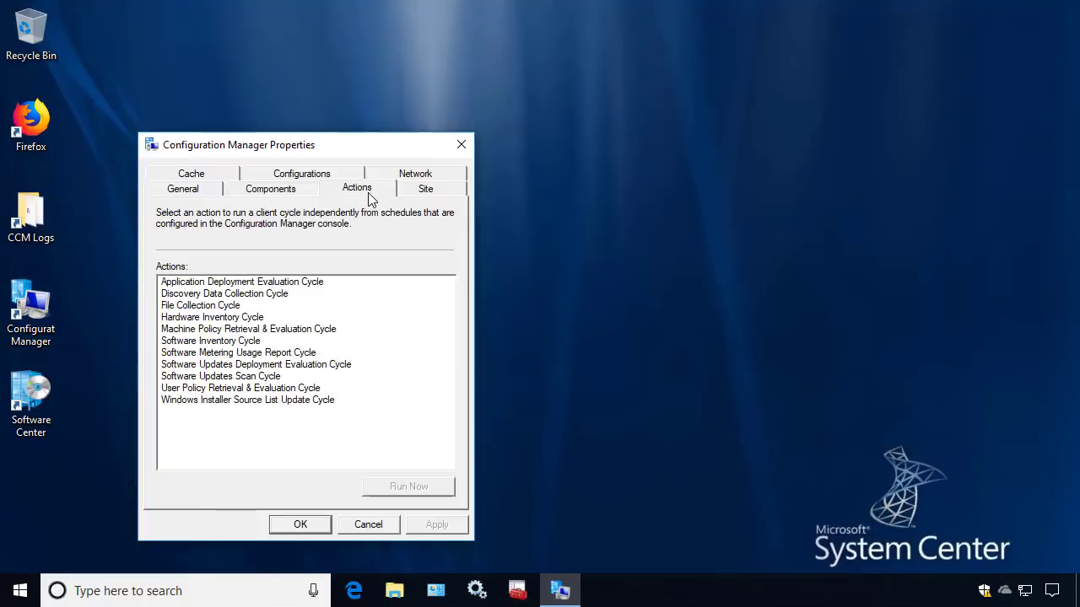
click(283, 329)
click(413, 487)
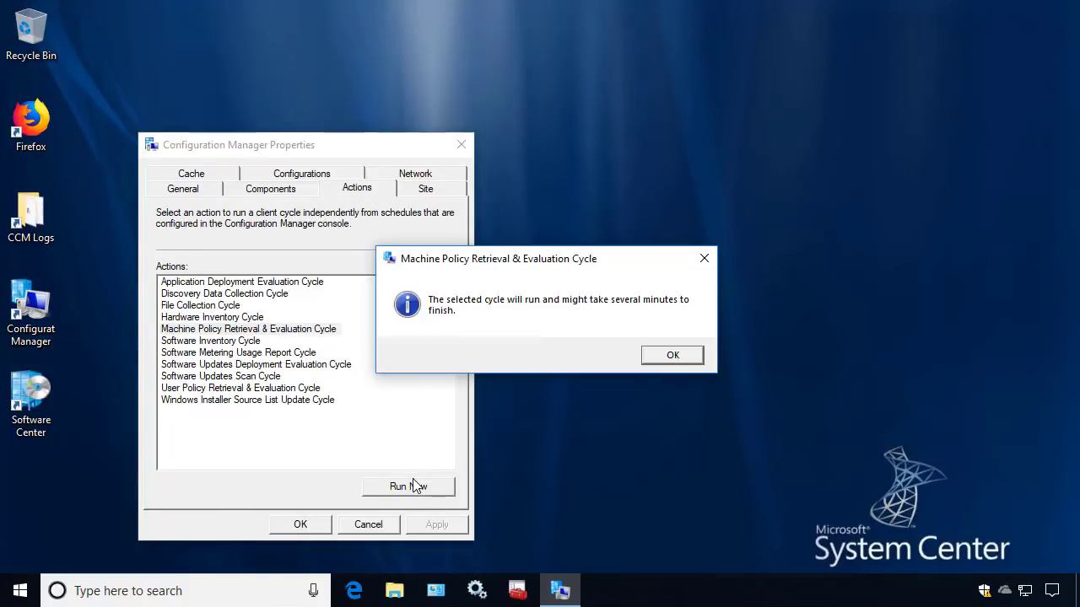
click(663, 355)
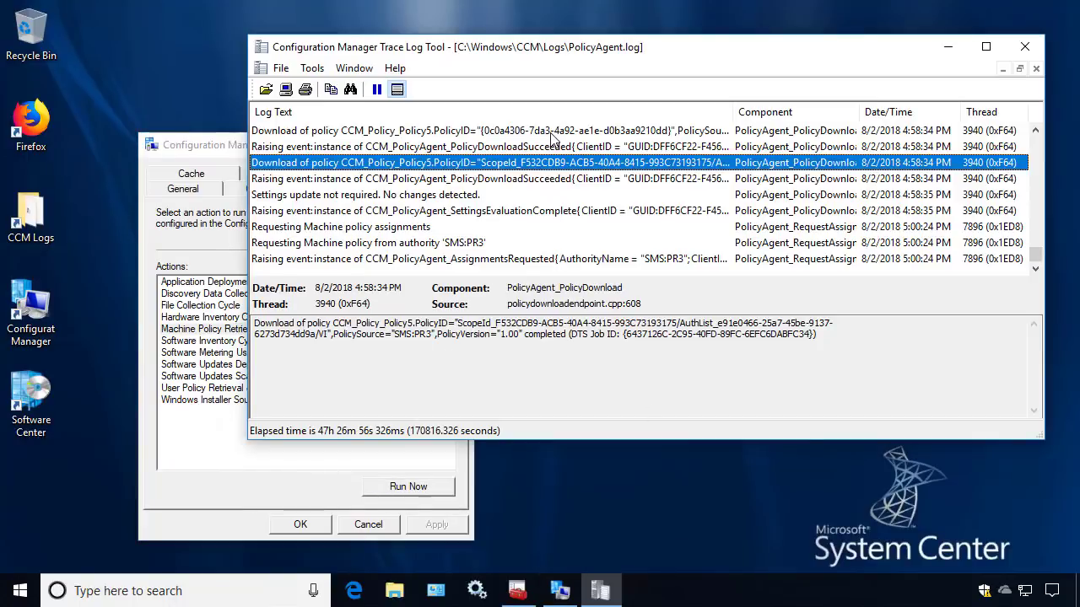
Switch to the MMC Snap-Ins console and list the local computer's certificates under Trusted Root Certification Authorities.
click(517, 591)
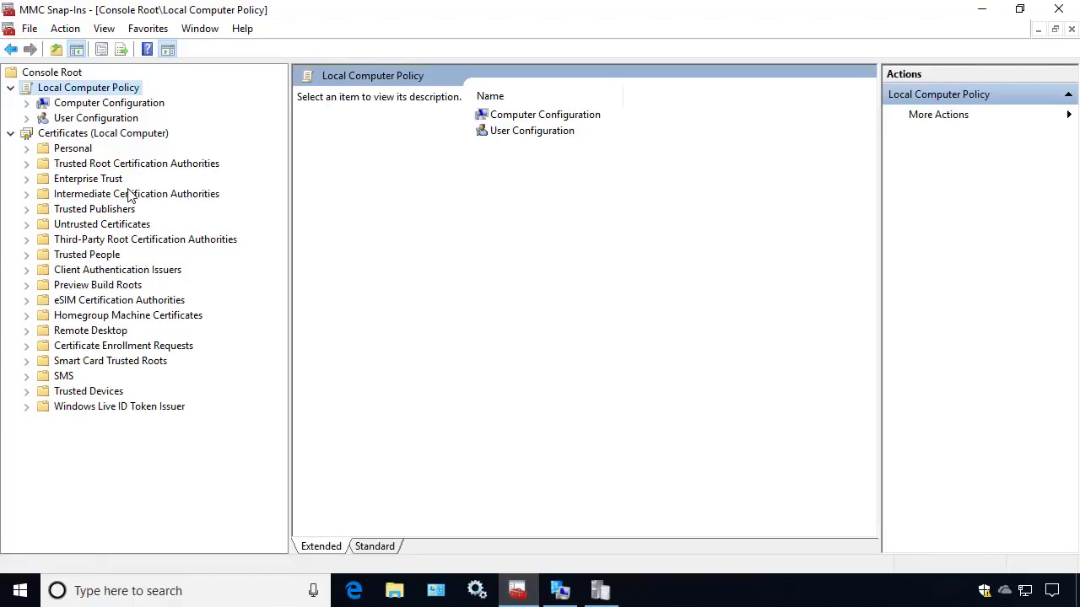
double_click(88, 165)
click(87, 180)
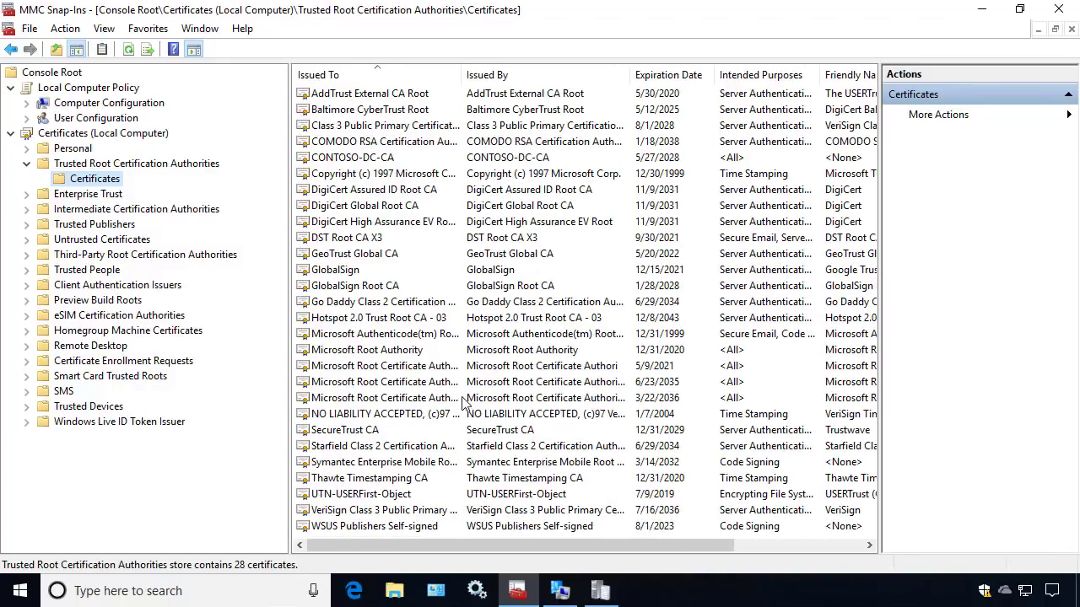
Check for the WSUS Publishers Self-signed certificate in the Trusted Root Certification Authorities and Trusted Publishers stores.
click(373, 526)
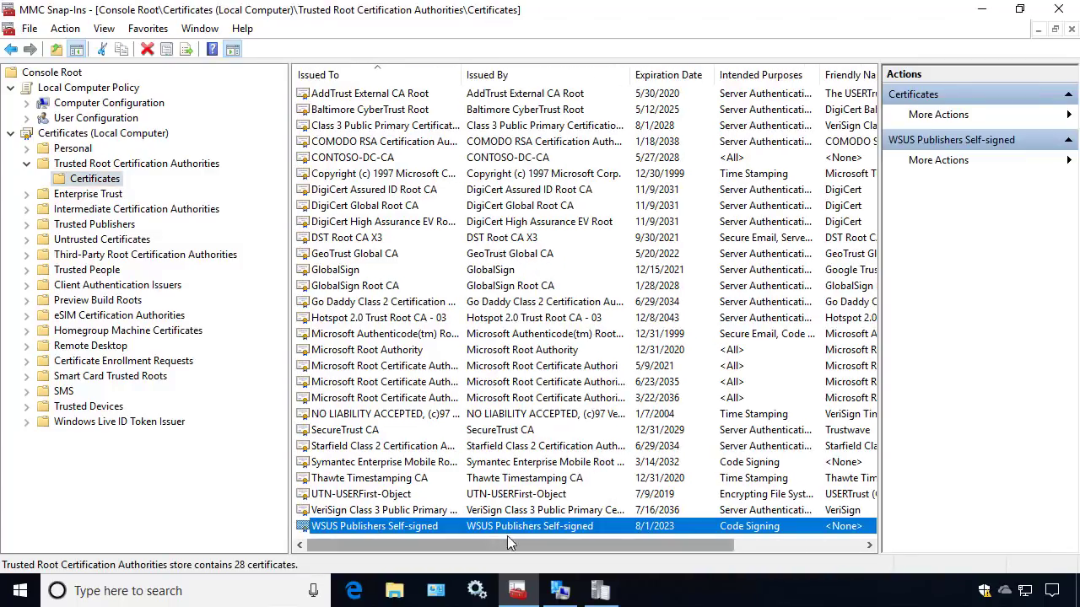
double_click(106, 225)
click(98, 242)
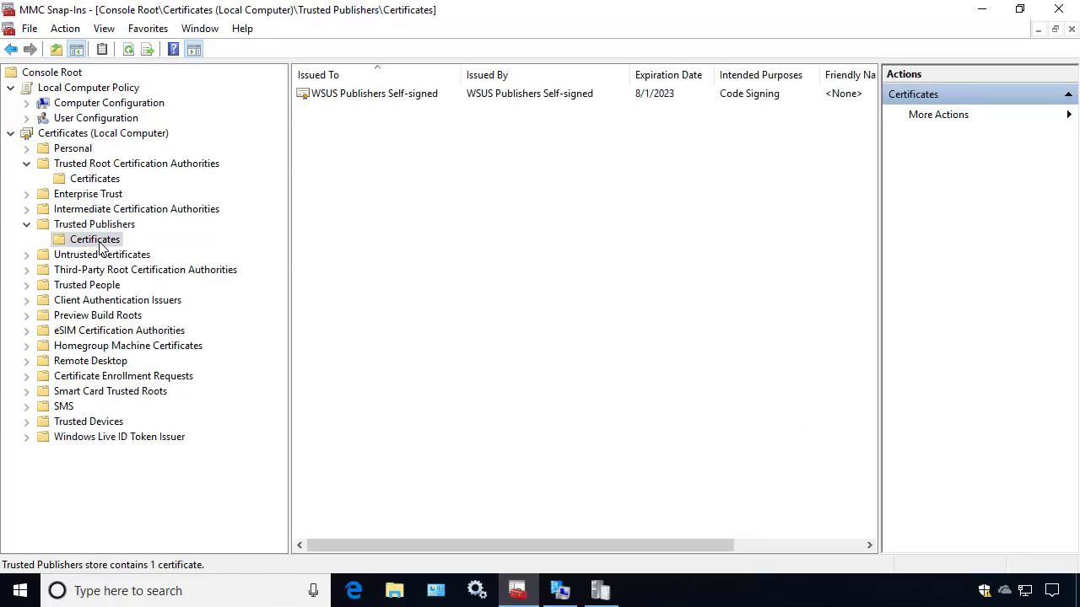
click(368, 95)
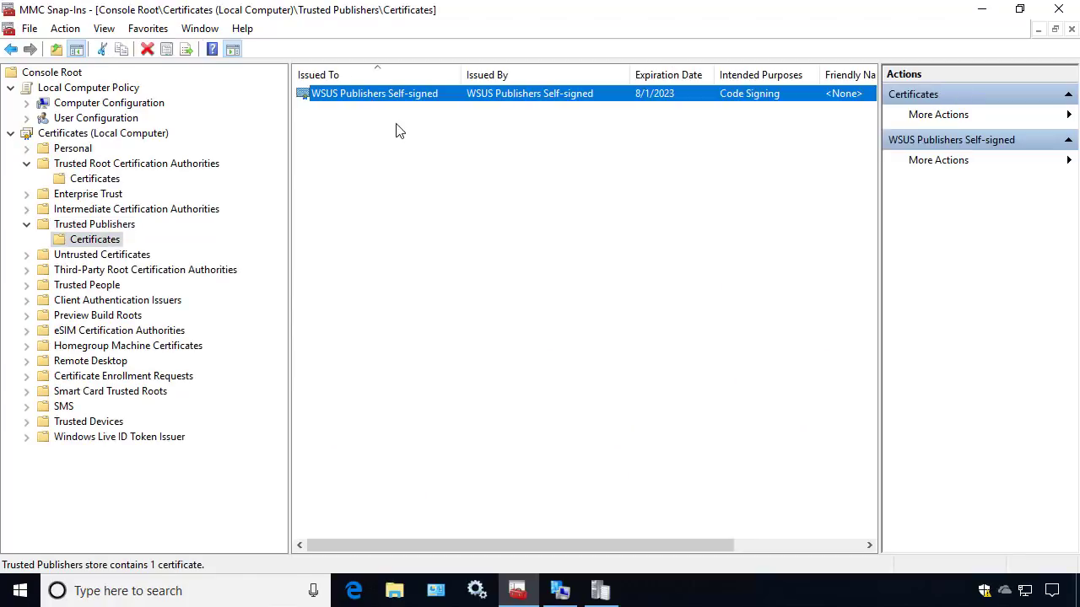
Check the state of the policy allowing signed updates from an intranet Microsoft update service under the computer's Windows Update policies, and minimize the console.
click(27, 103)
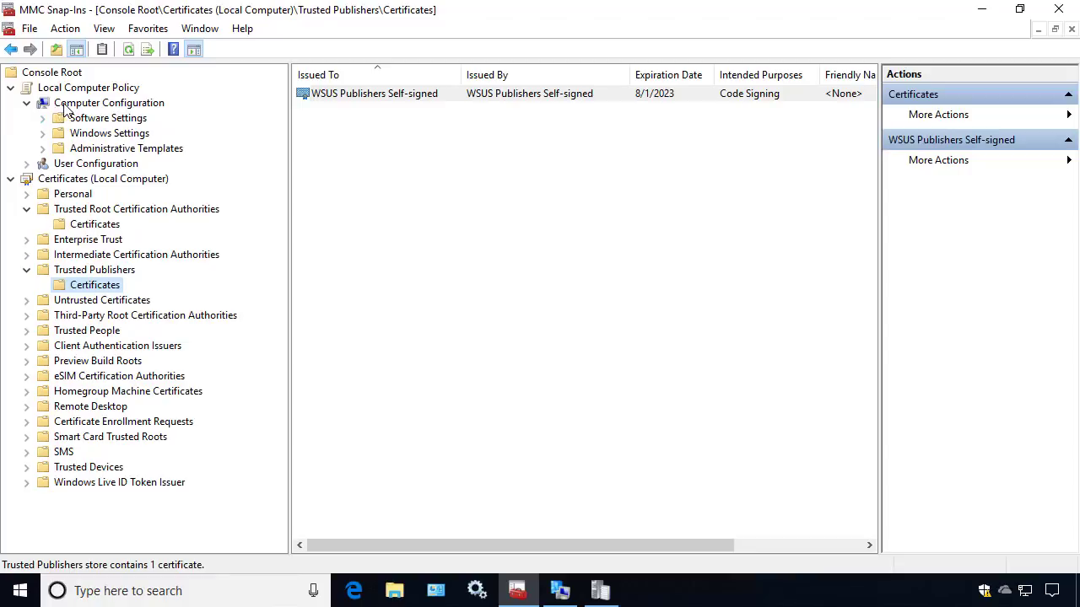
click(42, 149)
click(59, 255)
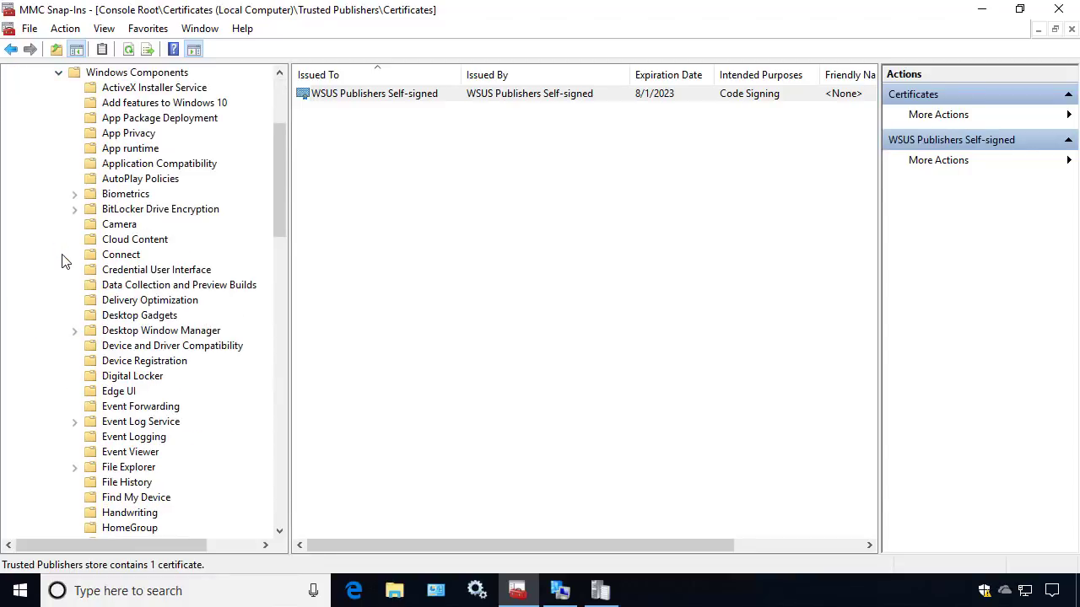
scroll(109, 319, down, 20)
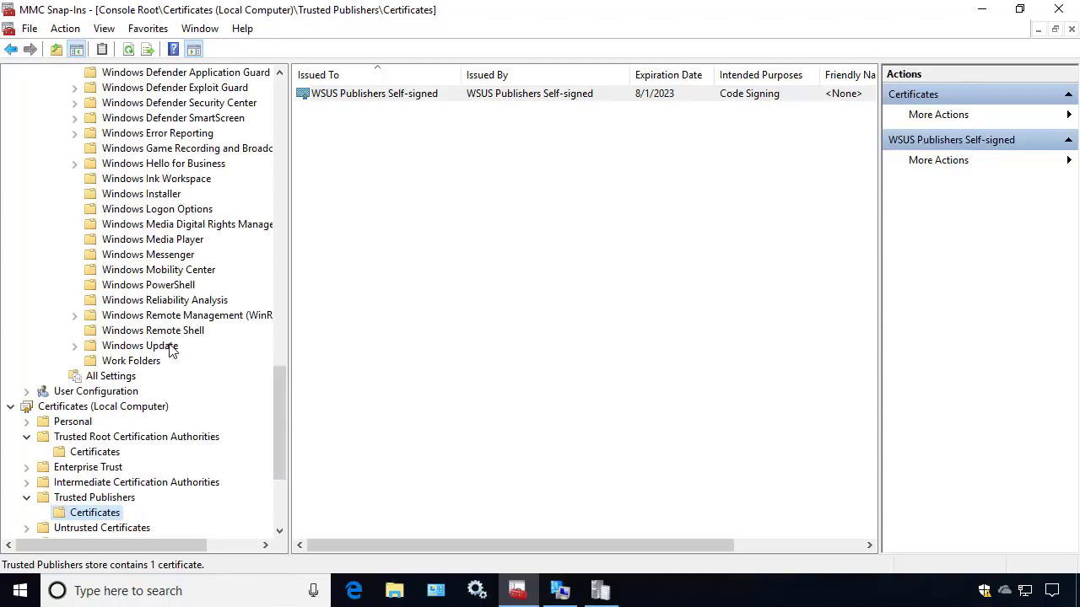
click(169, 346)
click(394, 142)
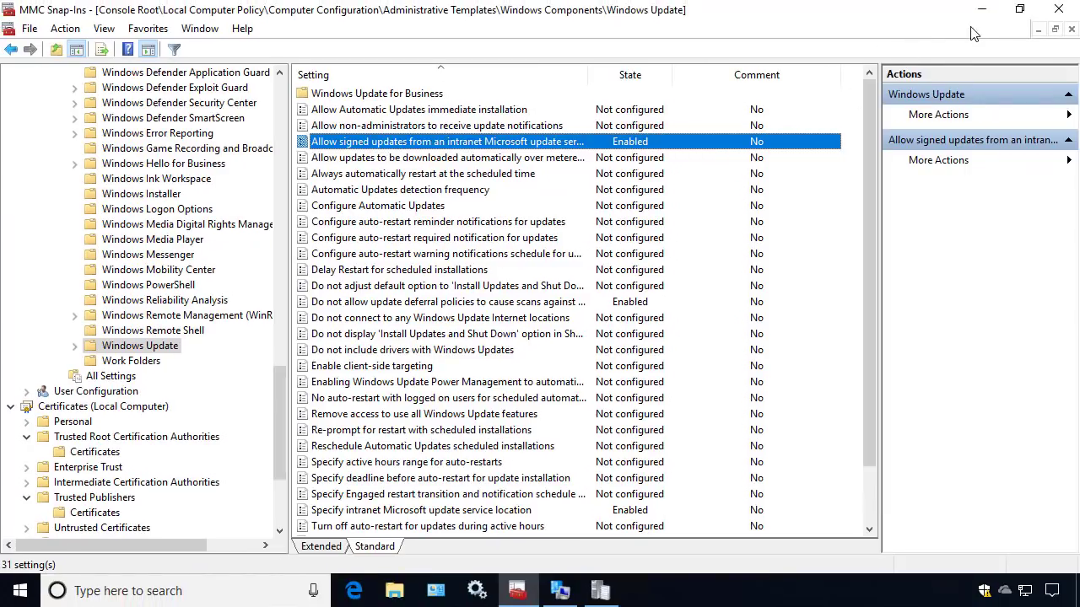
click(981, 15)
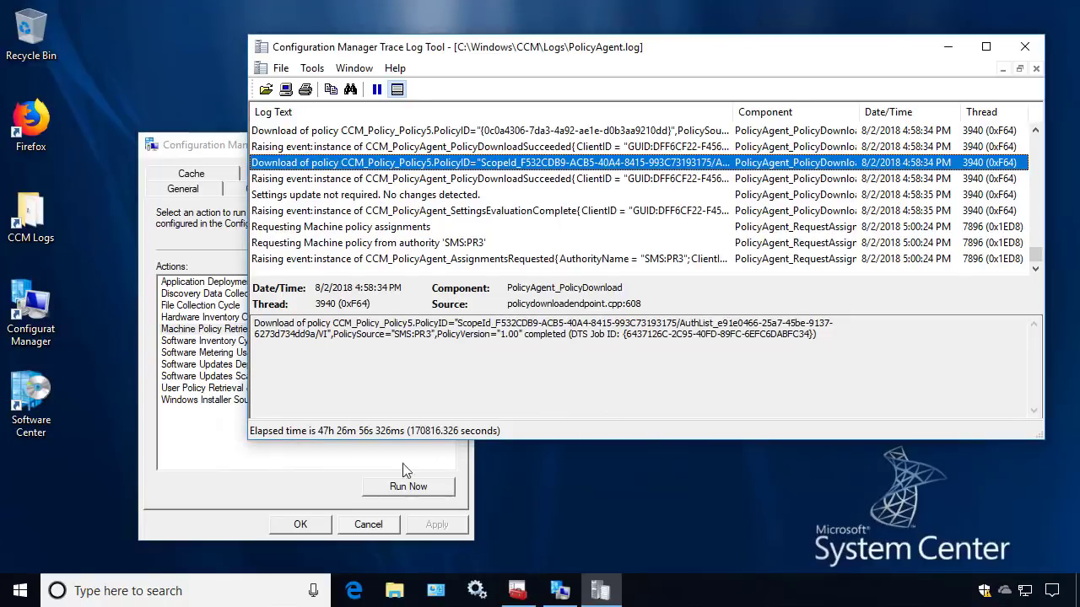
Run the Software Updates Deployment Evaluation Cycle from the Configuration Manager client properties and close the properties.
click(193, 368)
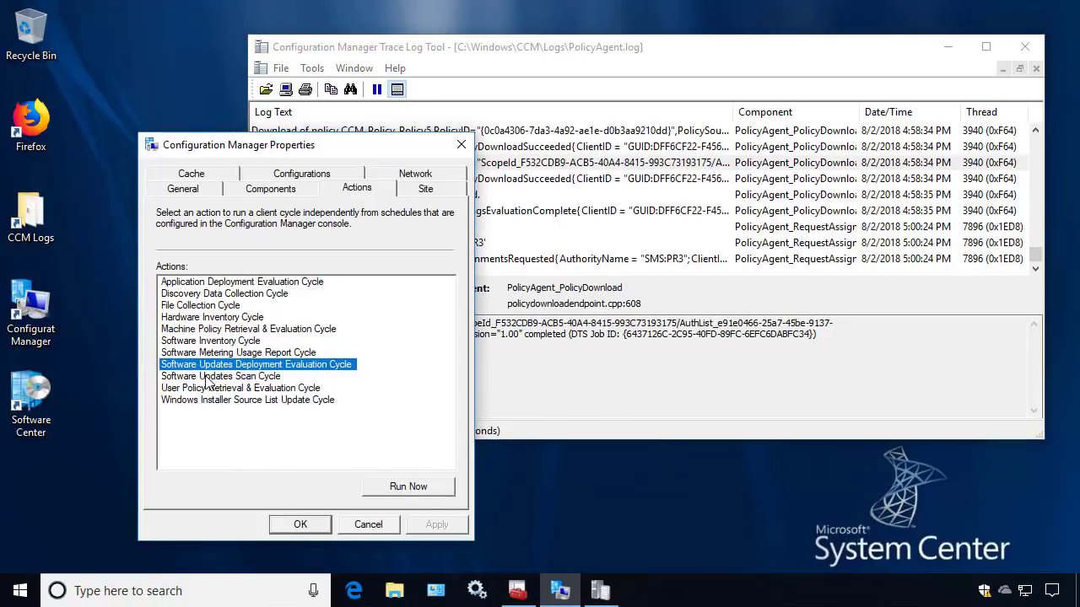
click(405, 488)
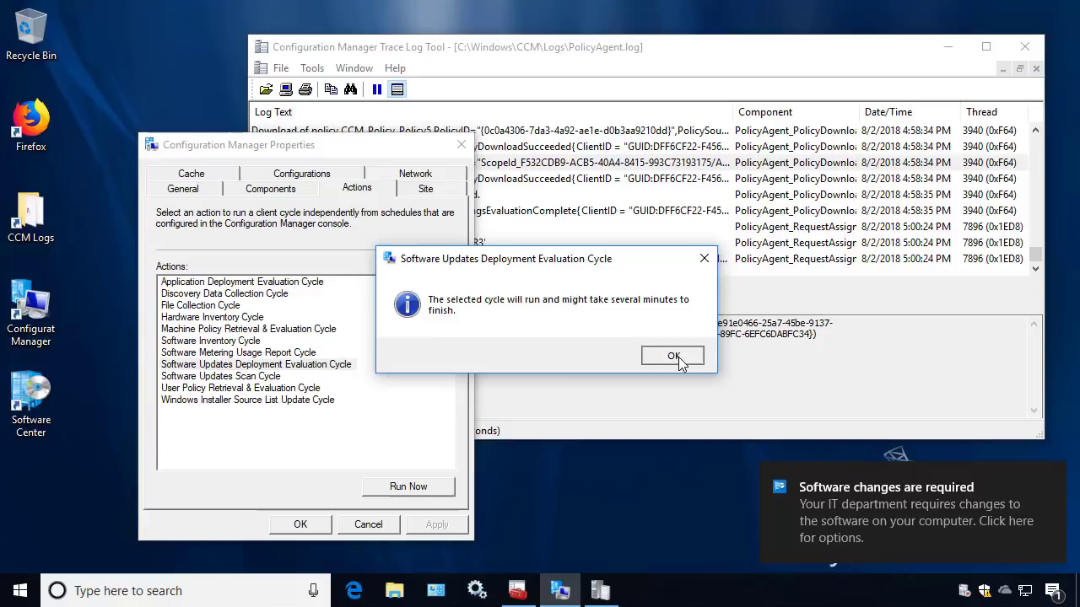
click(678, 357)
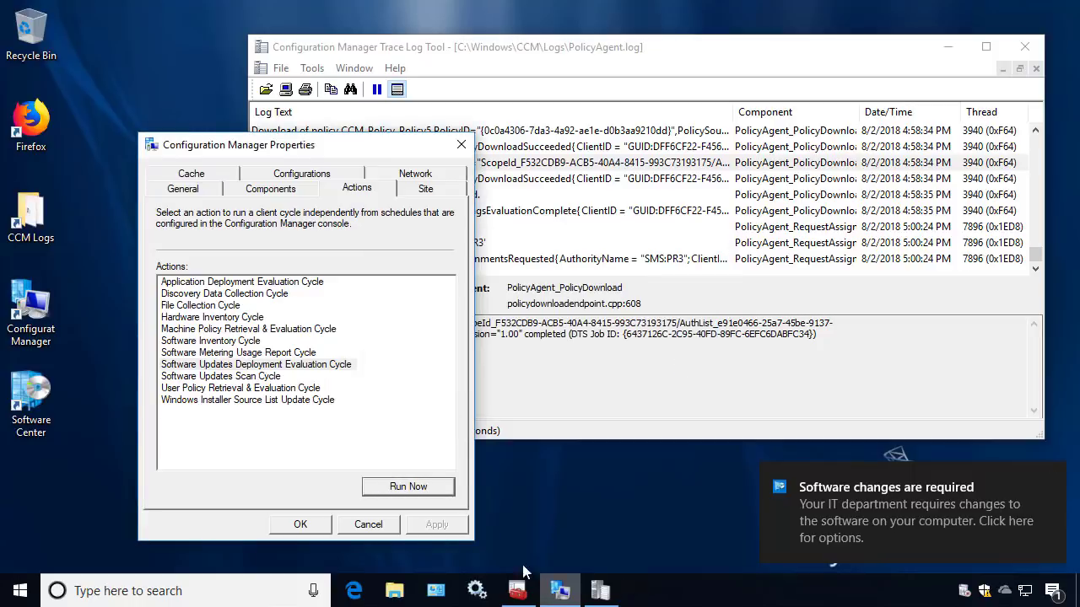
click(314, 529)
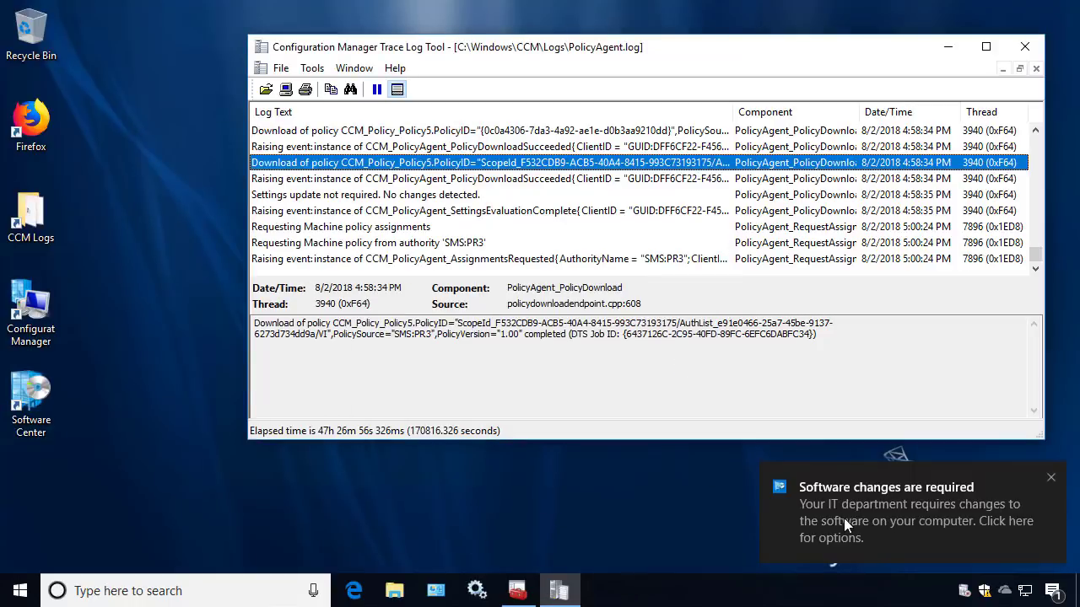
Open the available updates in Software Center, narrow the Name column and install all updates, including Oracle Java 8 Update 181 (x86).
double_click(36, 396)
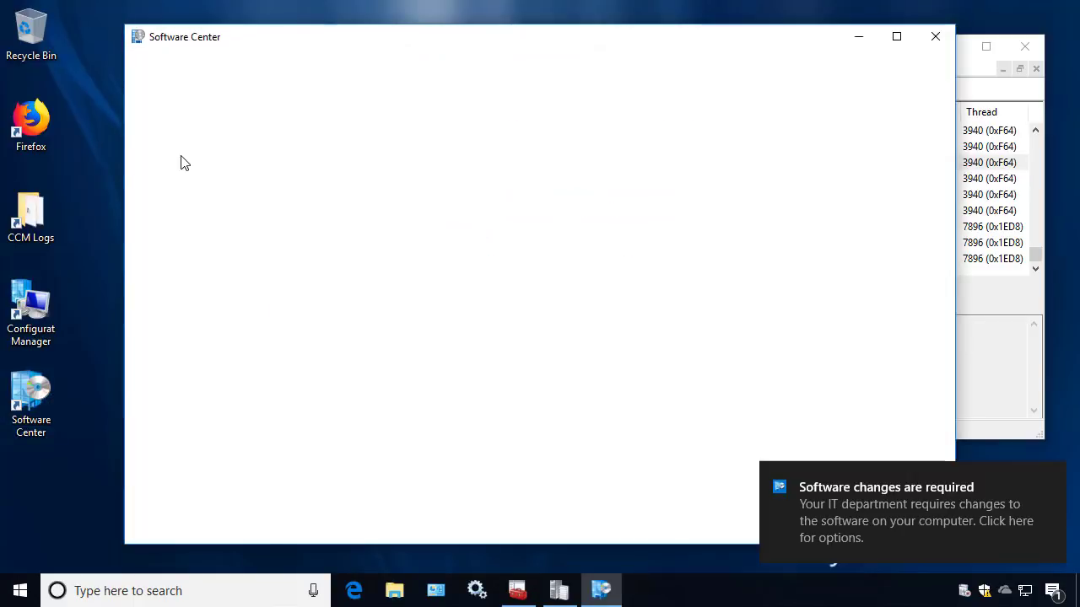
click(186, 173)
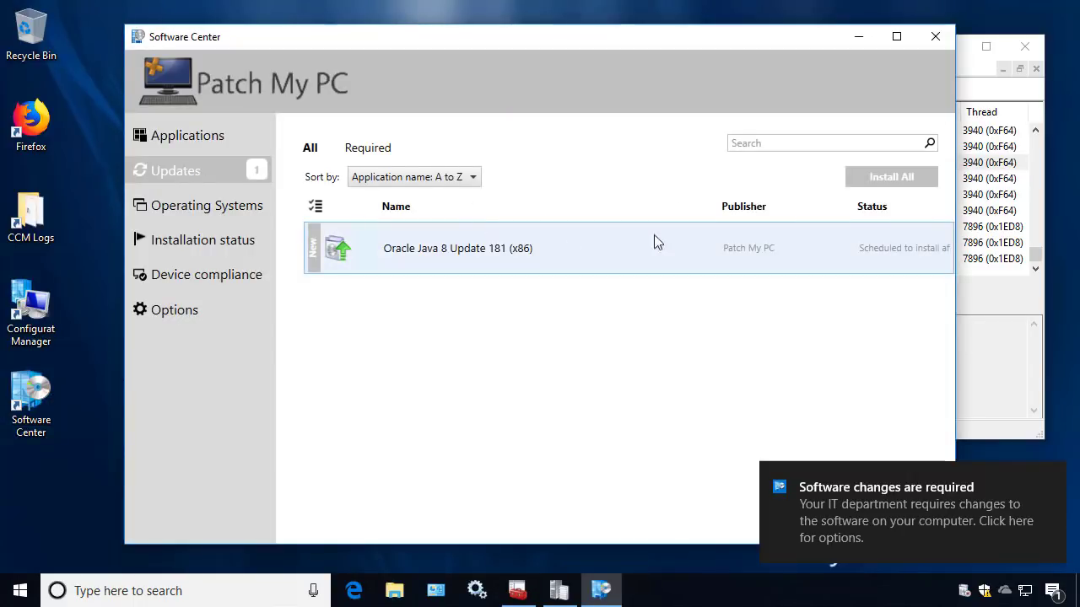
drag(714, 206, 566, 217)
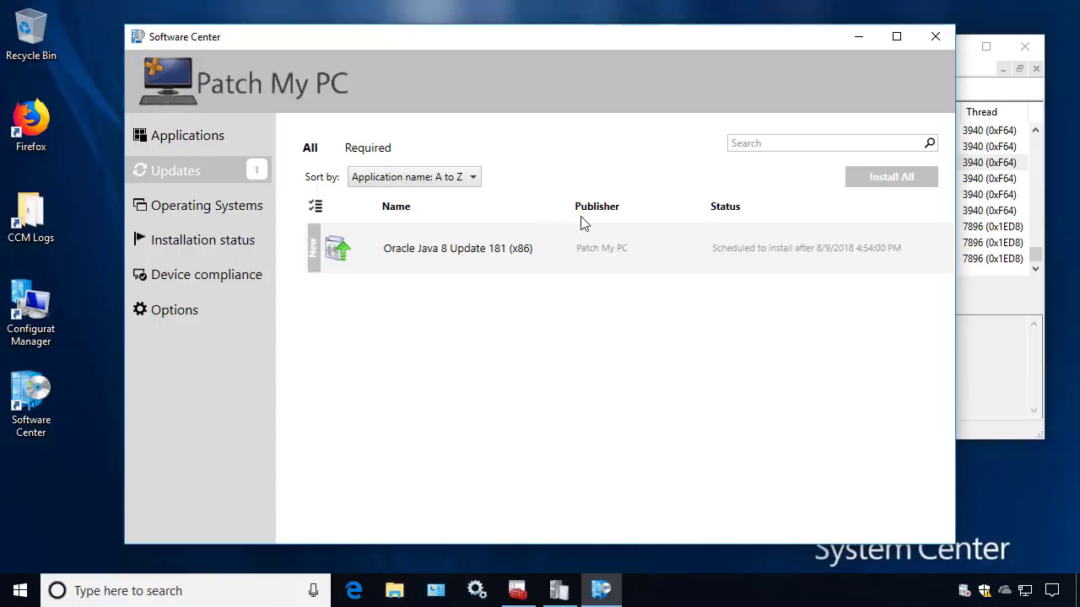
click(876, 177)
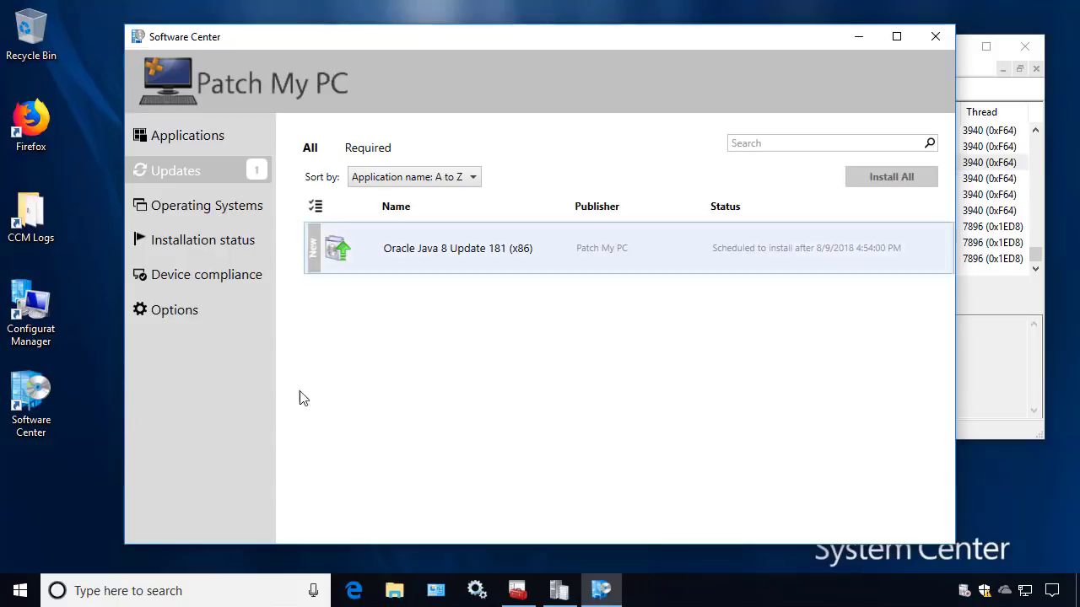
Open Programs and Features with appwiz.cpl, select the installed Java version and move the window so the Software Center status shows.
click(20, 591)
text(appwiz)
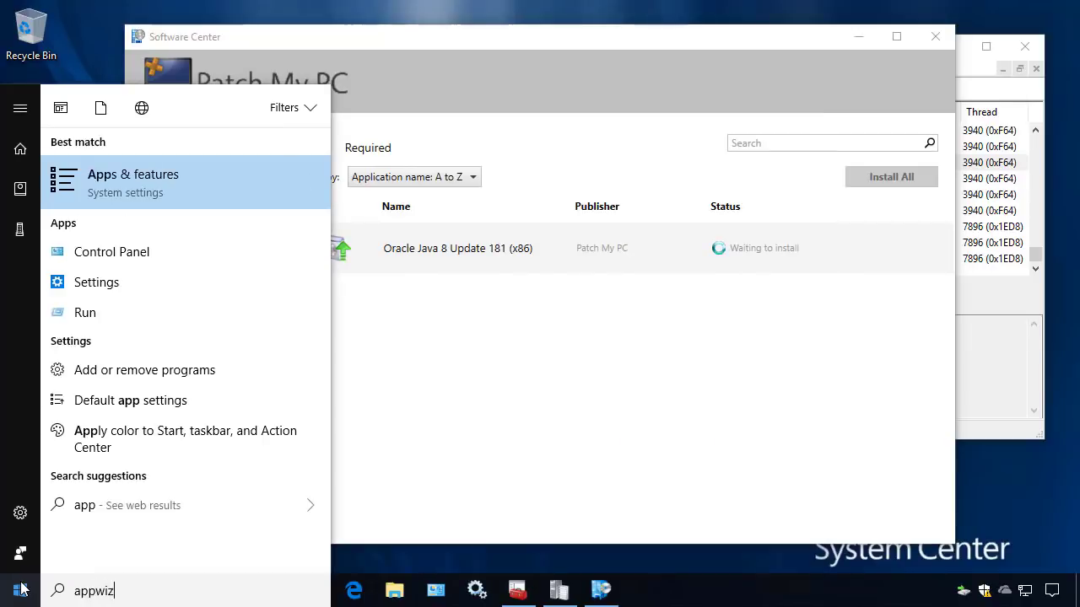
text(.cpl)
key(Return)
click(469, 247)
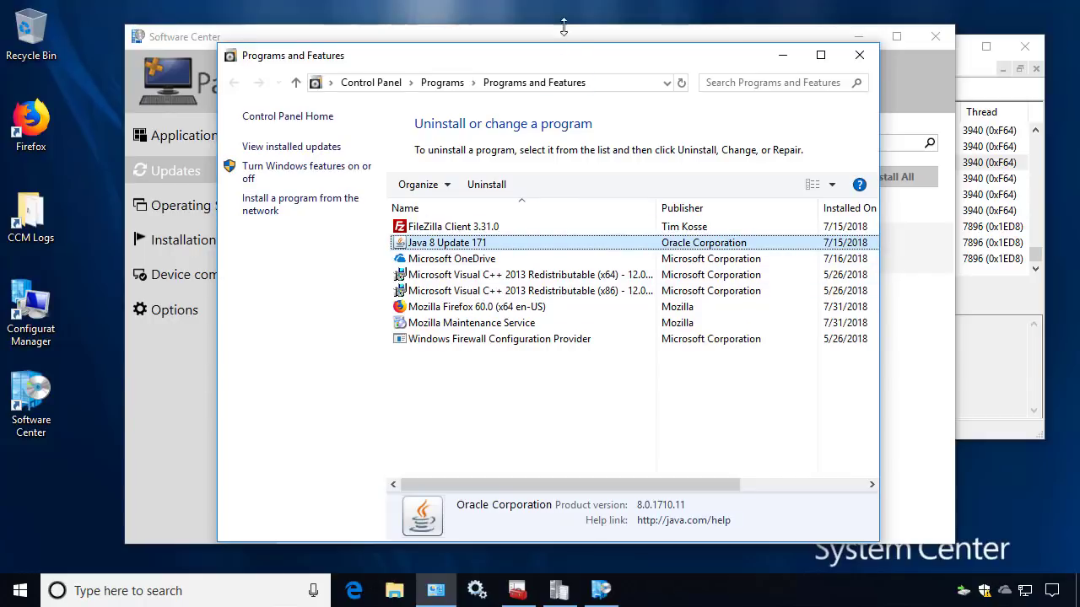
drag(499, 65, 320, 83)
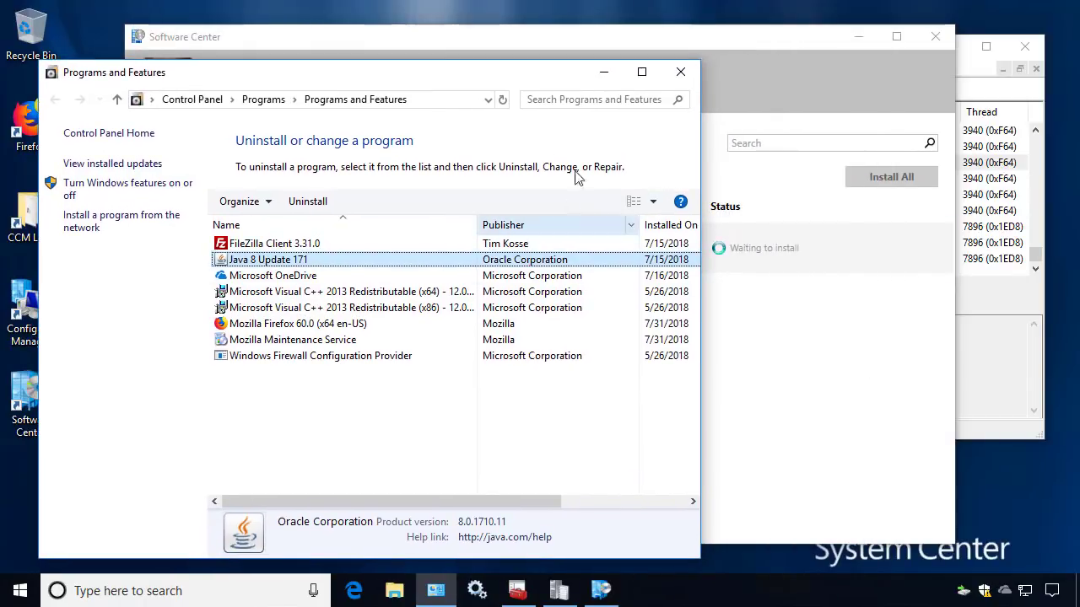
Refresh the list of installed programs during the update and check the installed Java version.
click(502, 100)
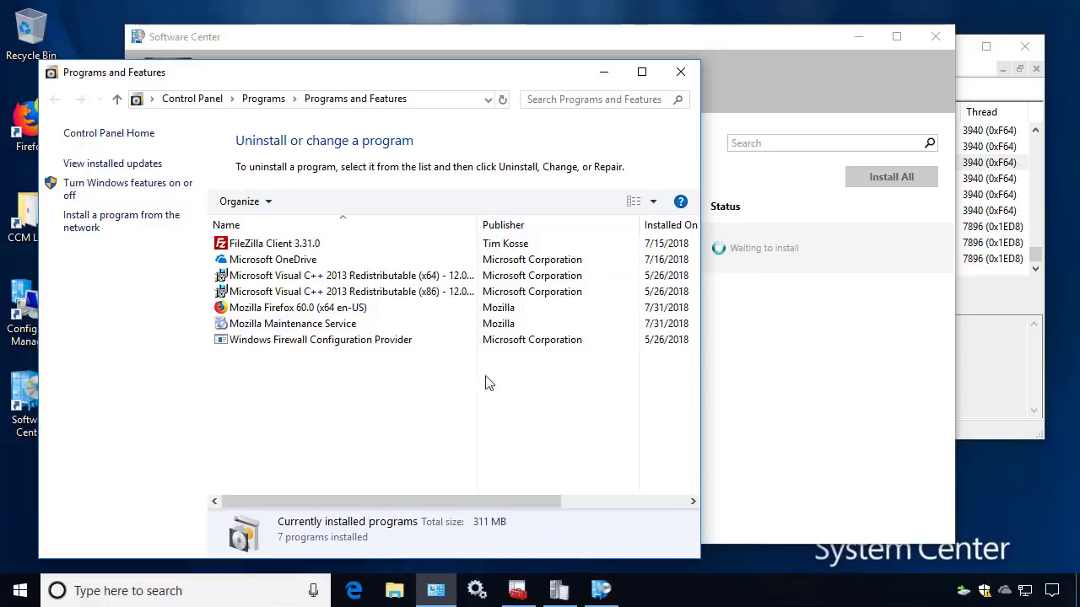
click(301, 259)
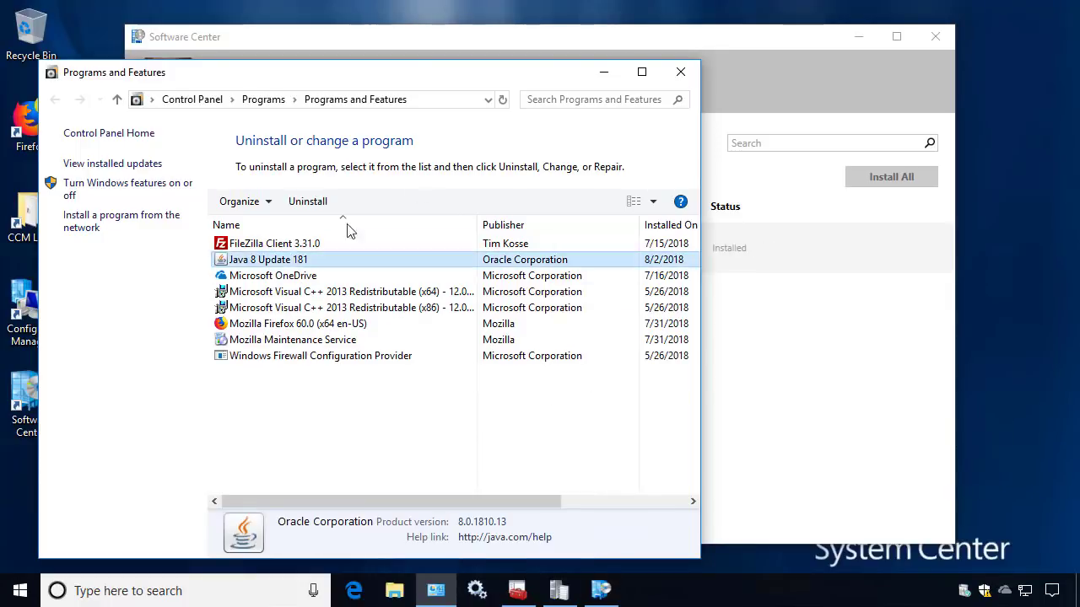
click(503, 100)
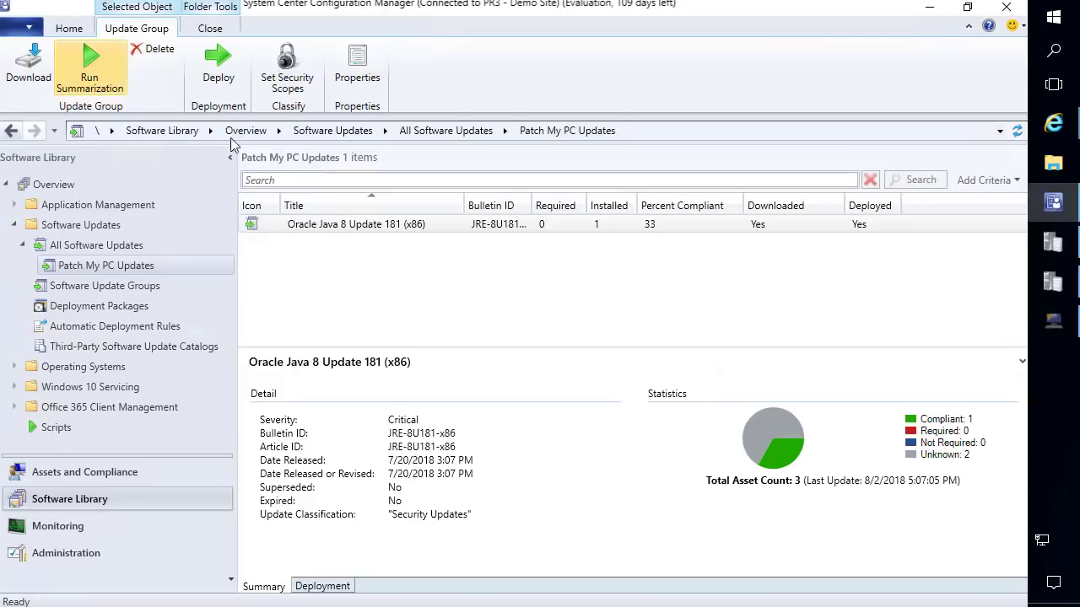
Switch to the Configuration Manager console to refresh the compliance statistics of Oracle Java 8 Update 181 (x86), and list the deployment packages.
click(414, 226)
click(1017, 131)
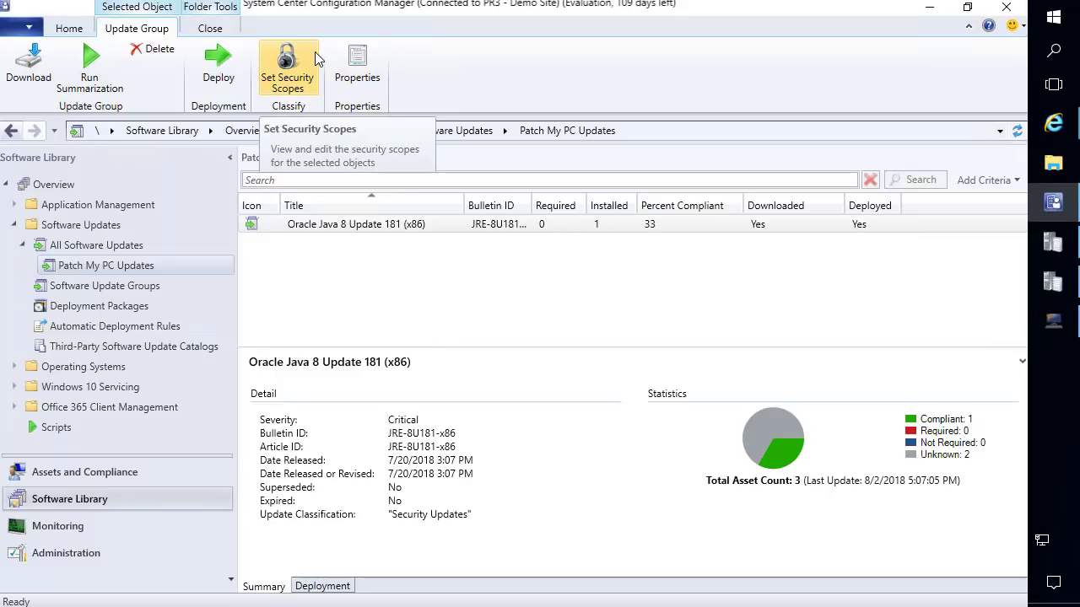
click(132, 306)
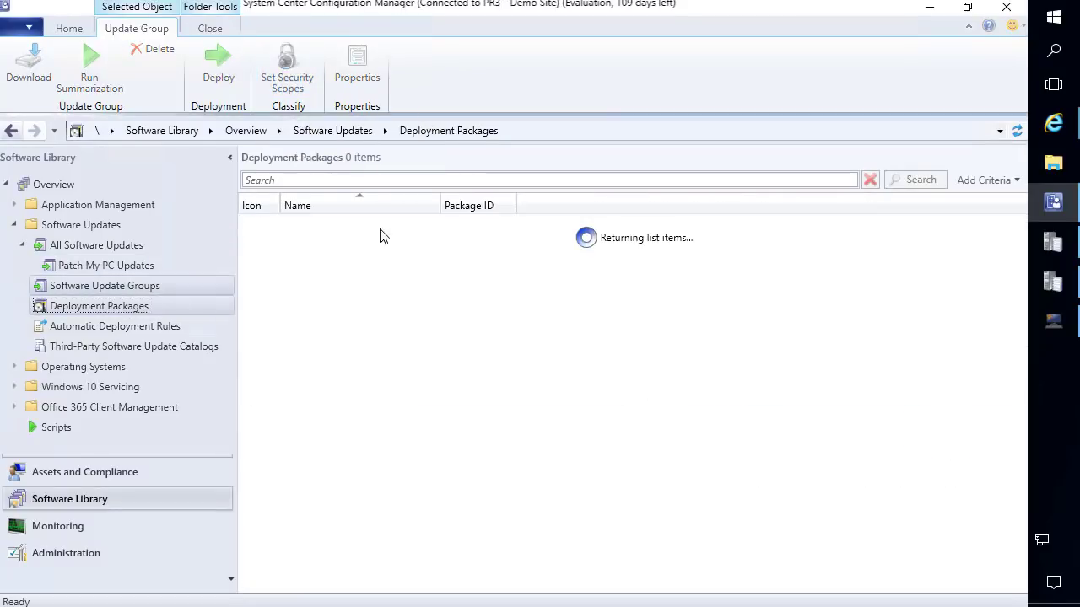